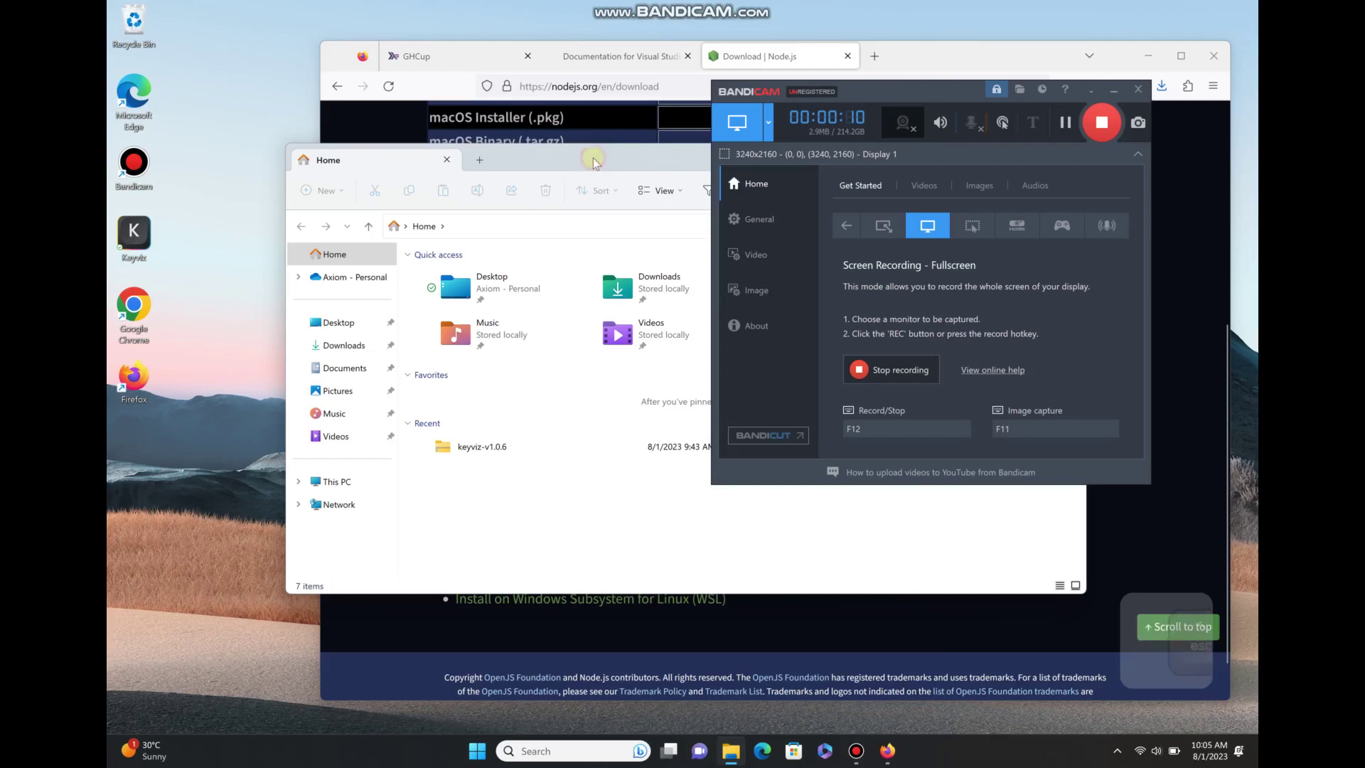
# Step: Delete the duplicate ChromeSetup (1) installer from the Downloads folder
pyautogui.click(1115, 90)
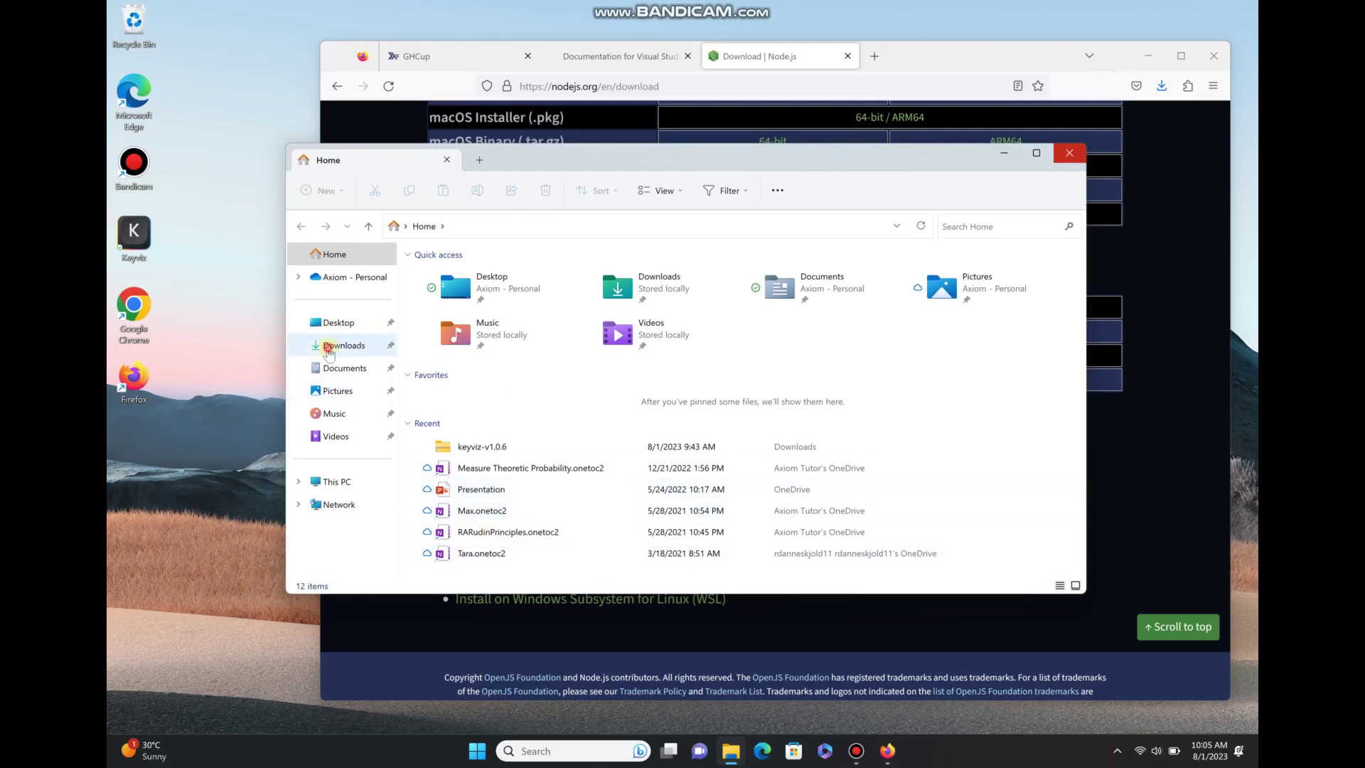
pyautogui.click(363, 345)
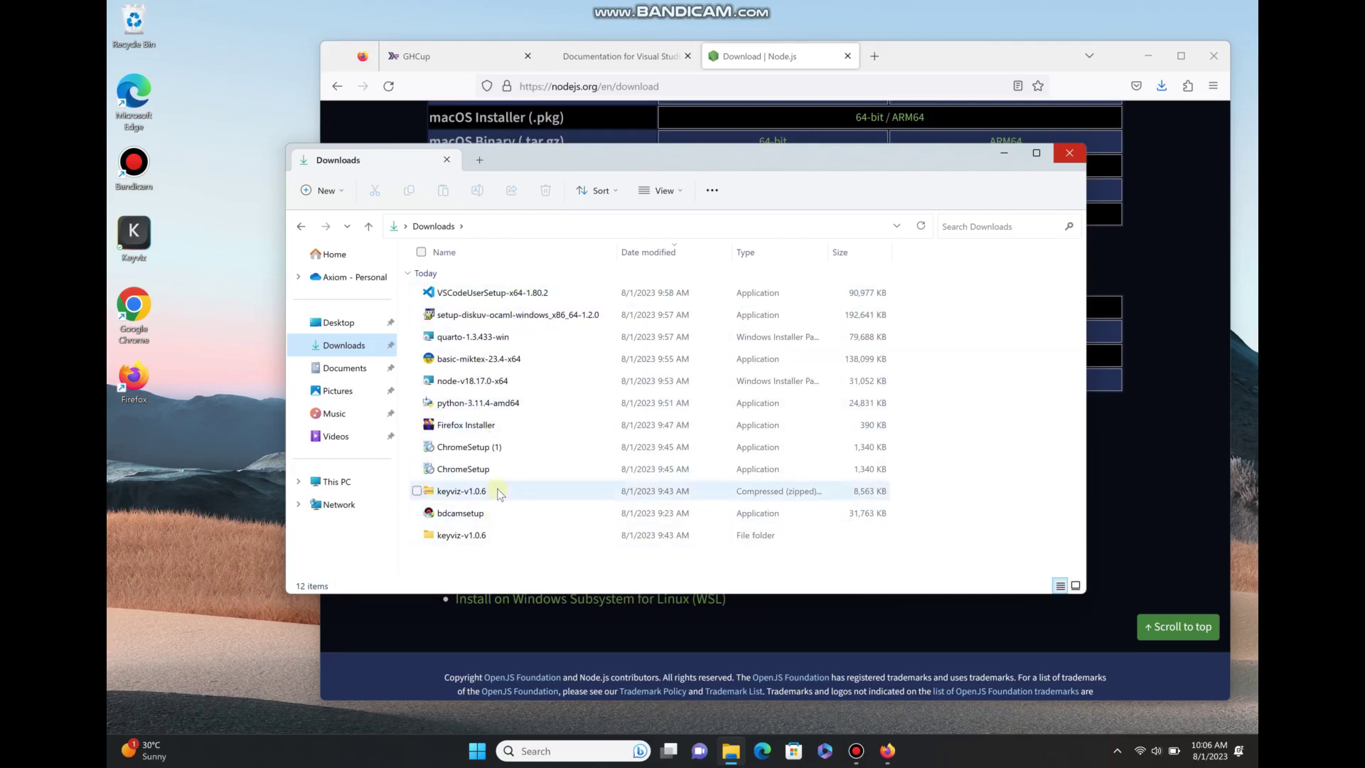
pyautogui.rightClick(476, 450)
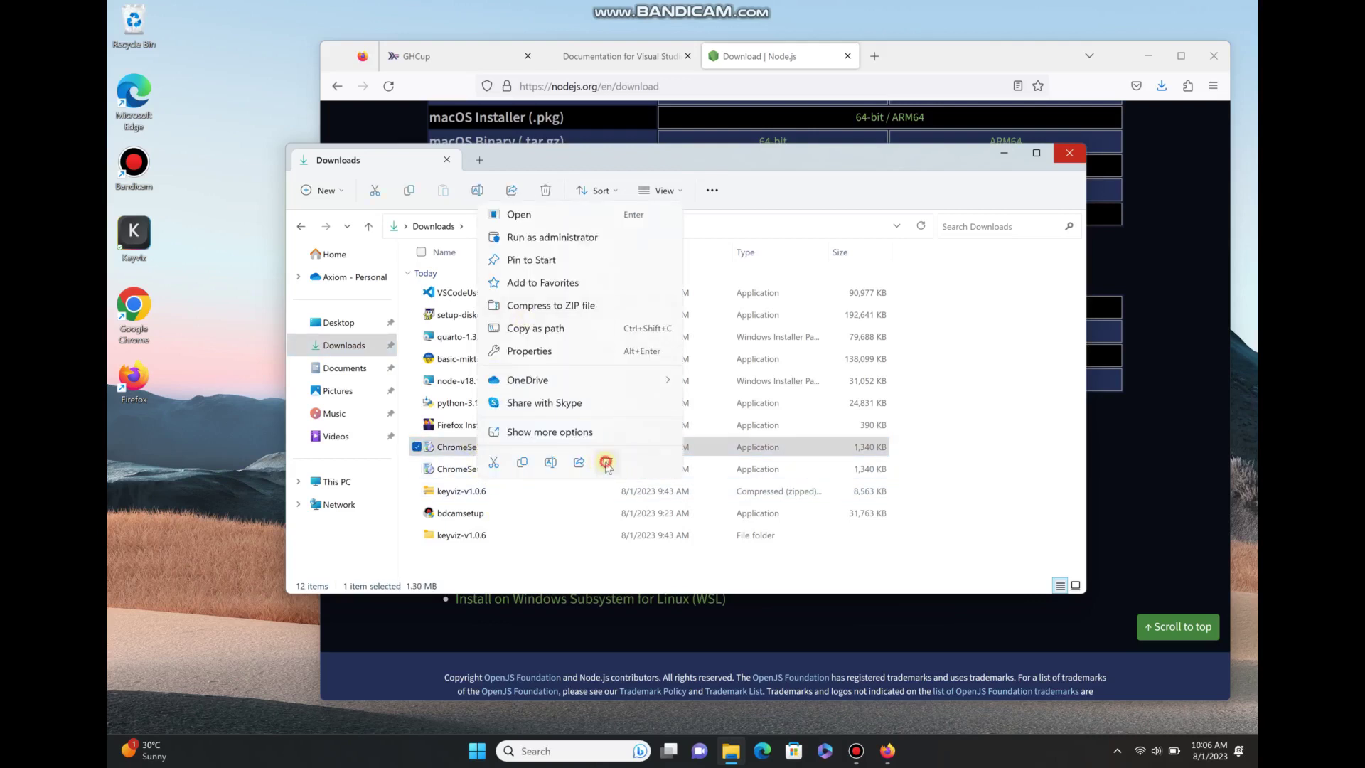
pyautogui.click(606, 463)
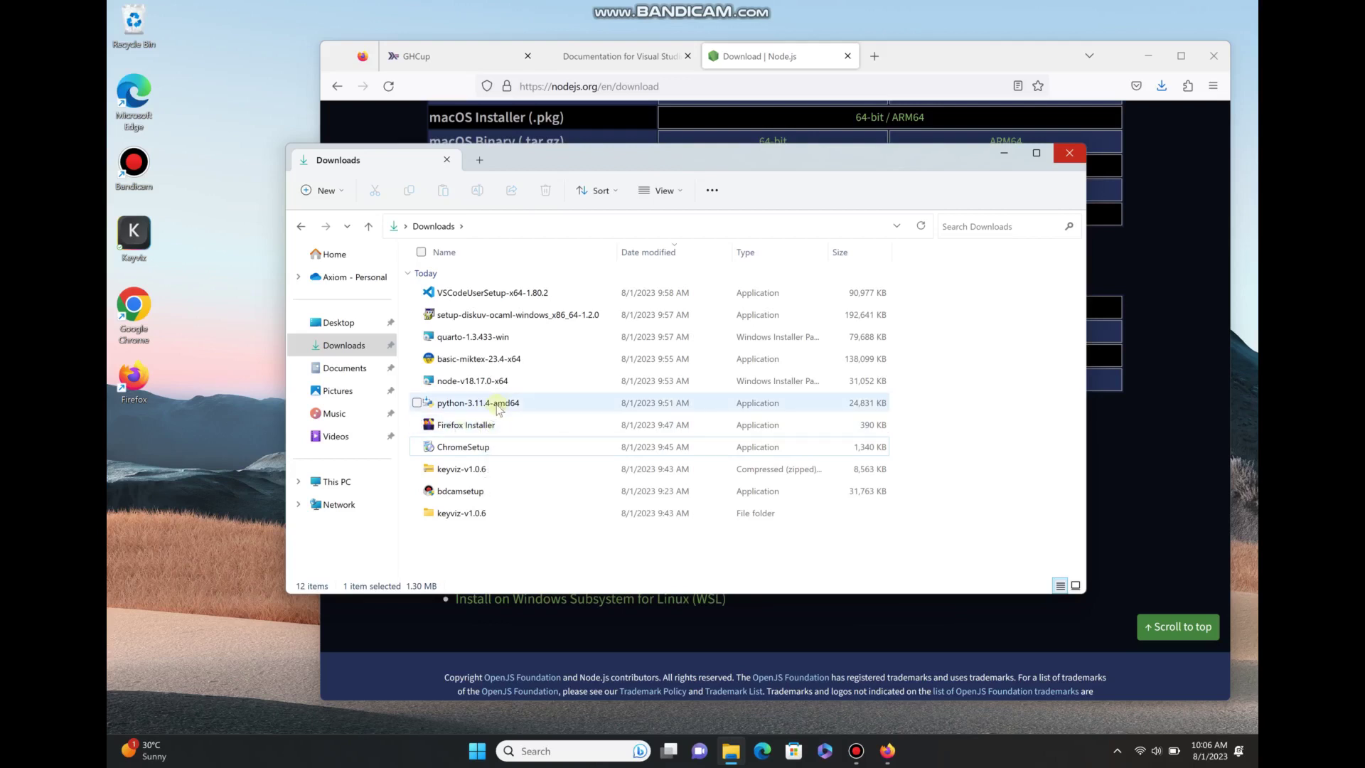
# Step: Try to repair the Node.js installation with the node-v18.17.0-x64 installer, and exit its setup wizard
pyautogui.click(462, 383)
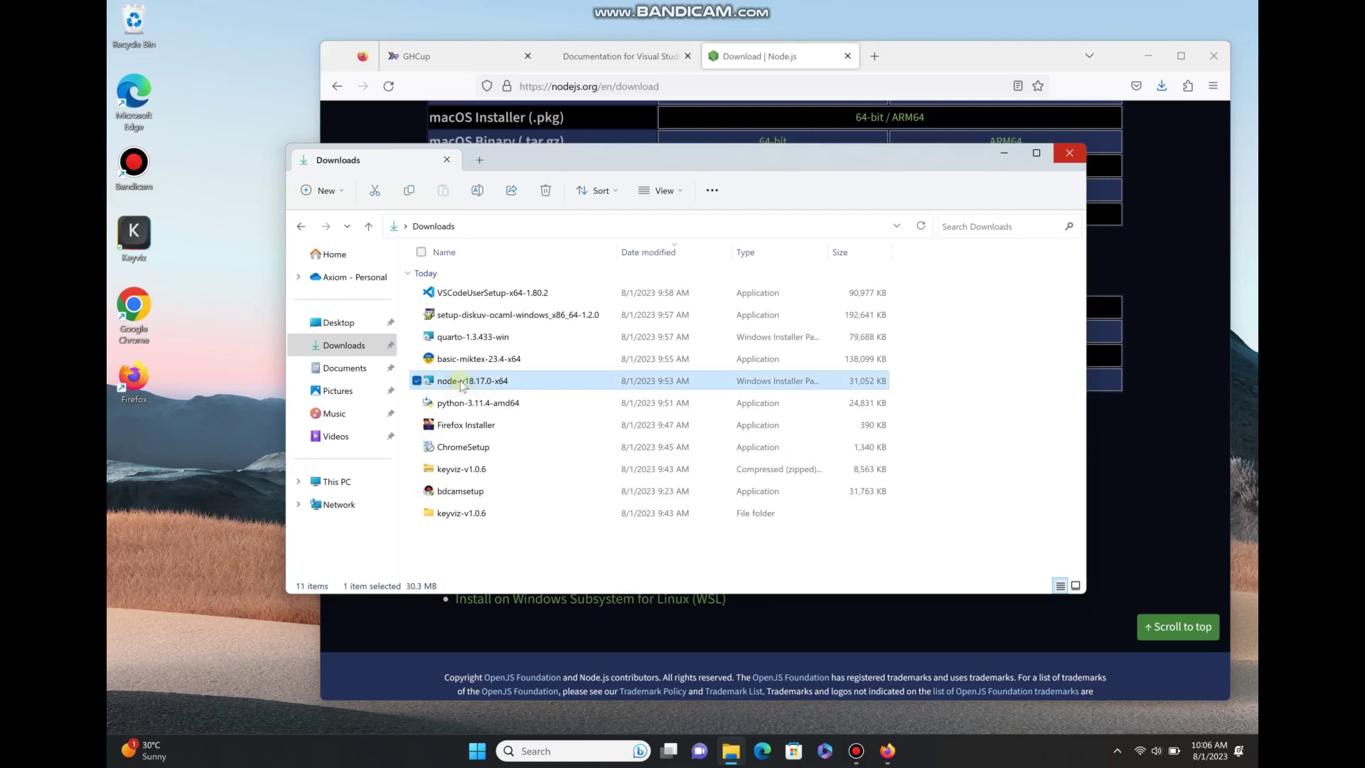
pyautogui.doubleClick(462, 382)
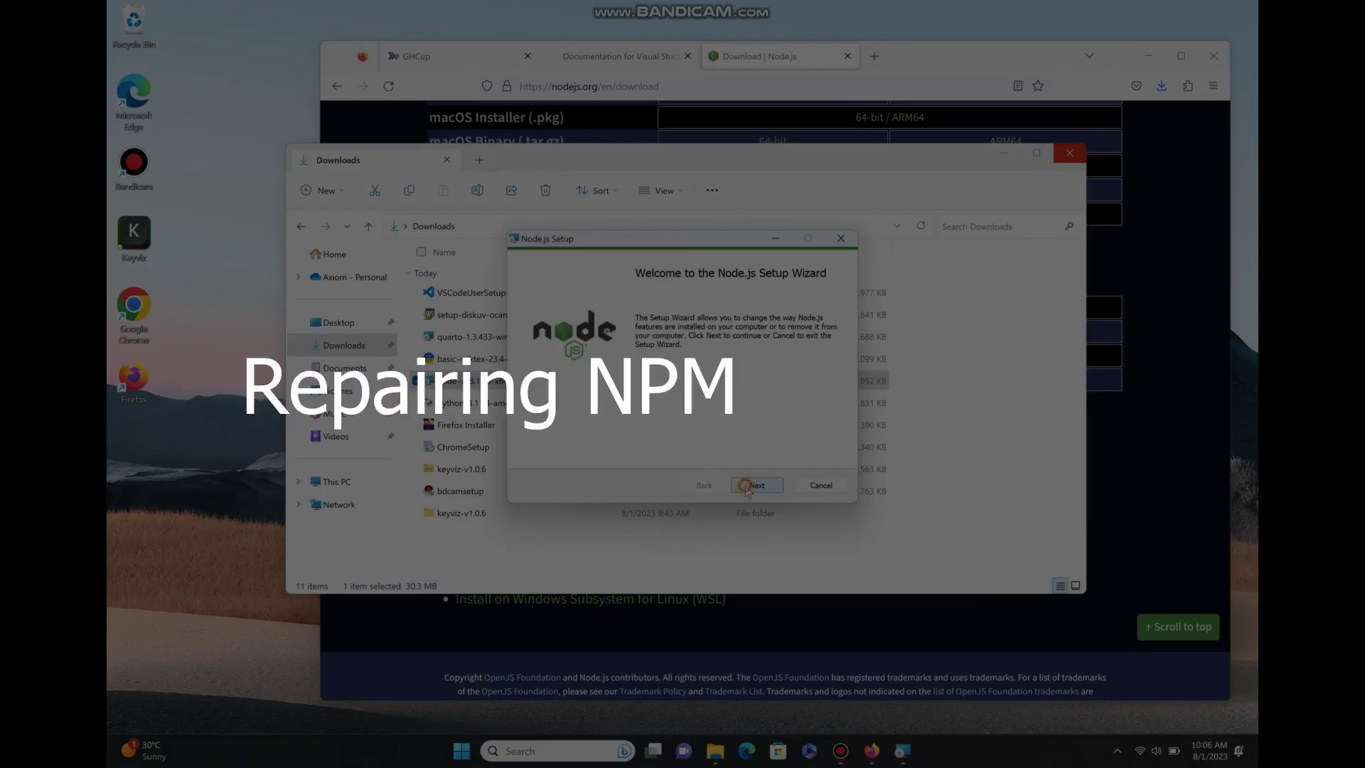
pyautogui.click(748, 486)
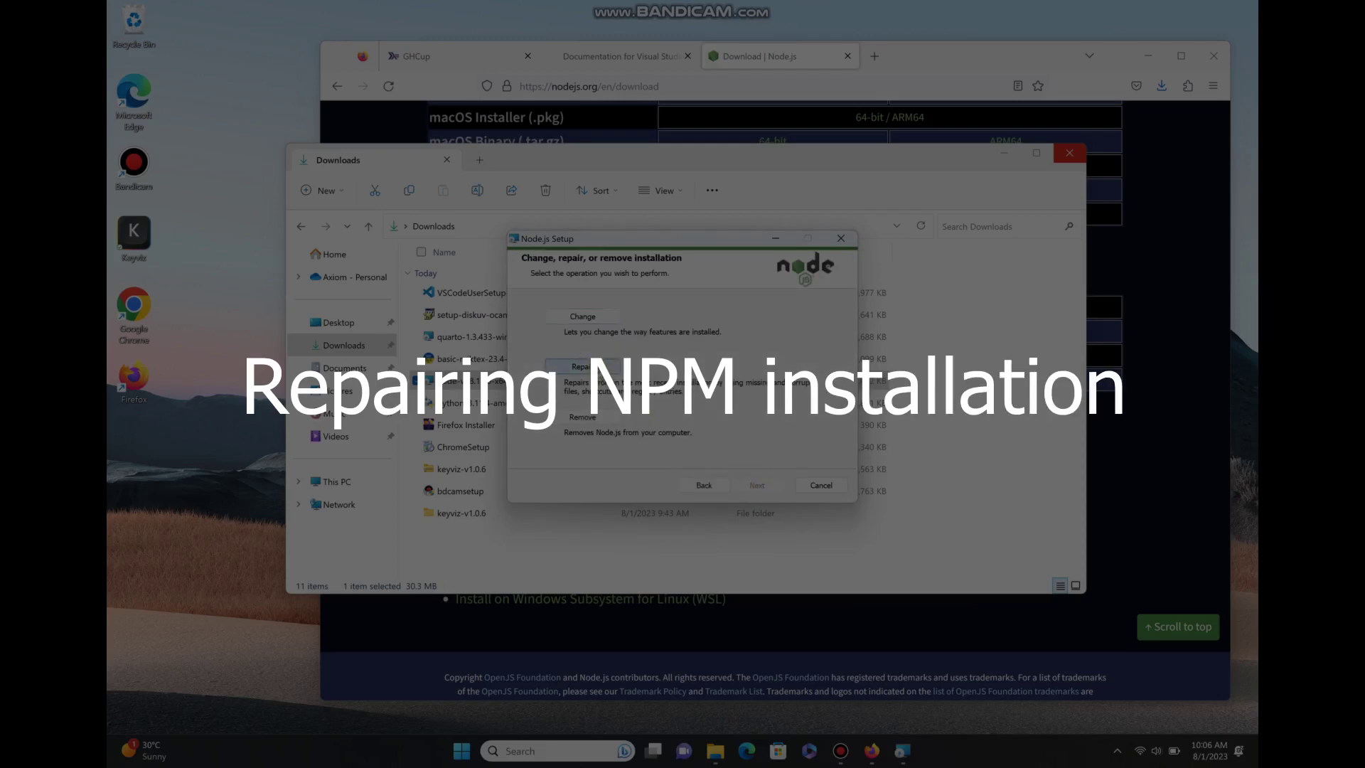
pyautogui.click(581, 366)
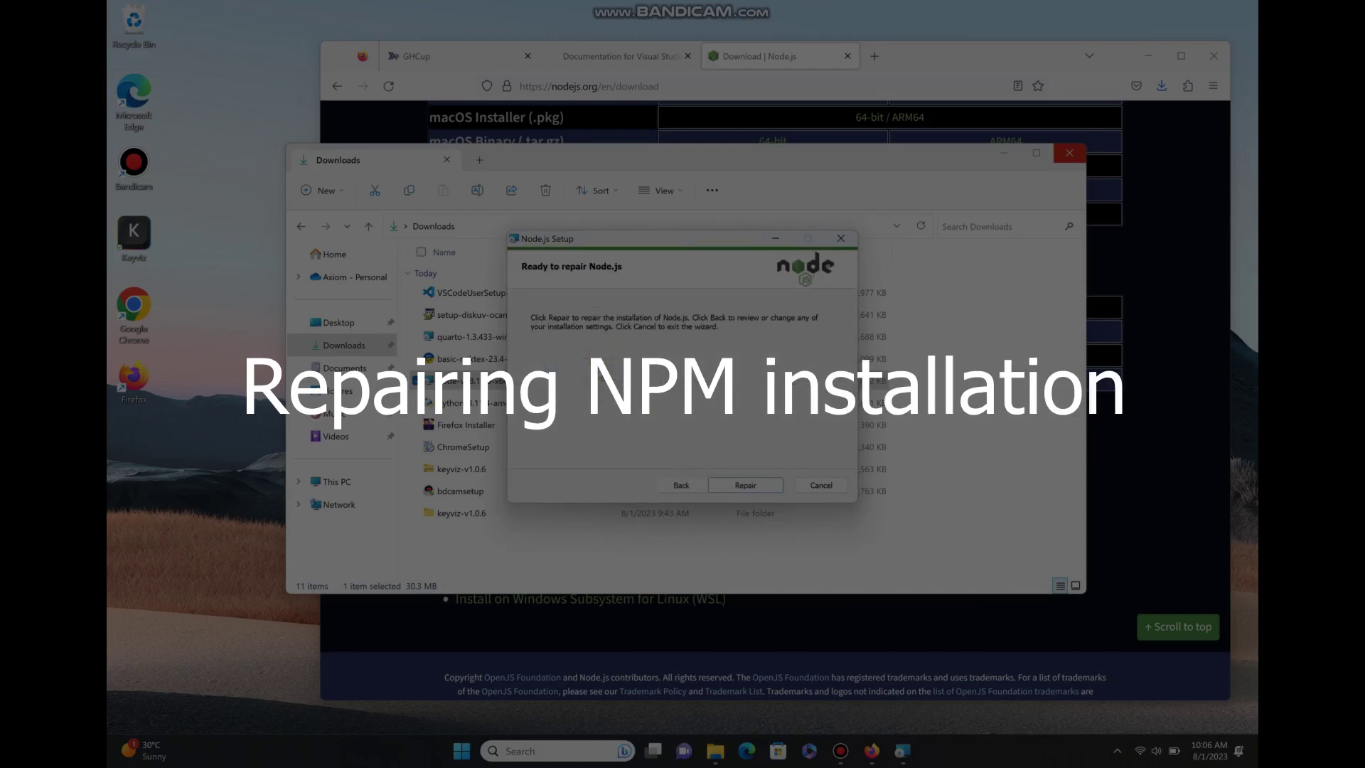
pyautogui.click(743, 487)
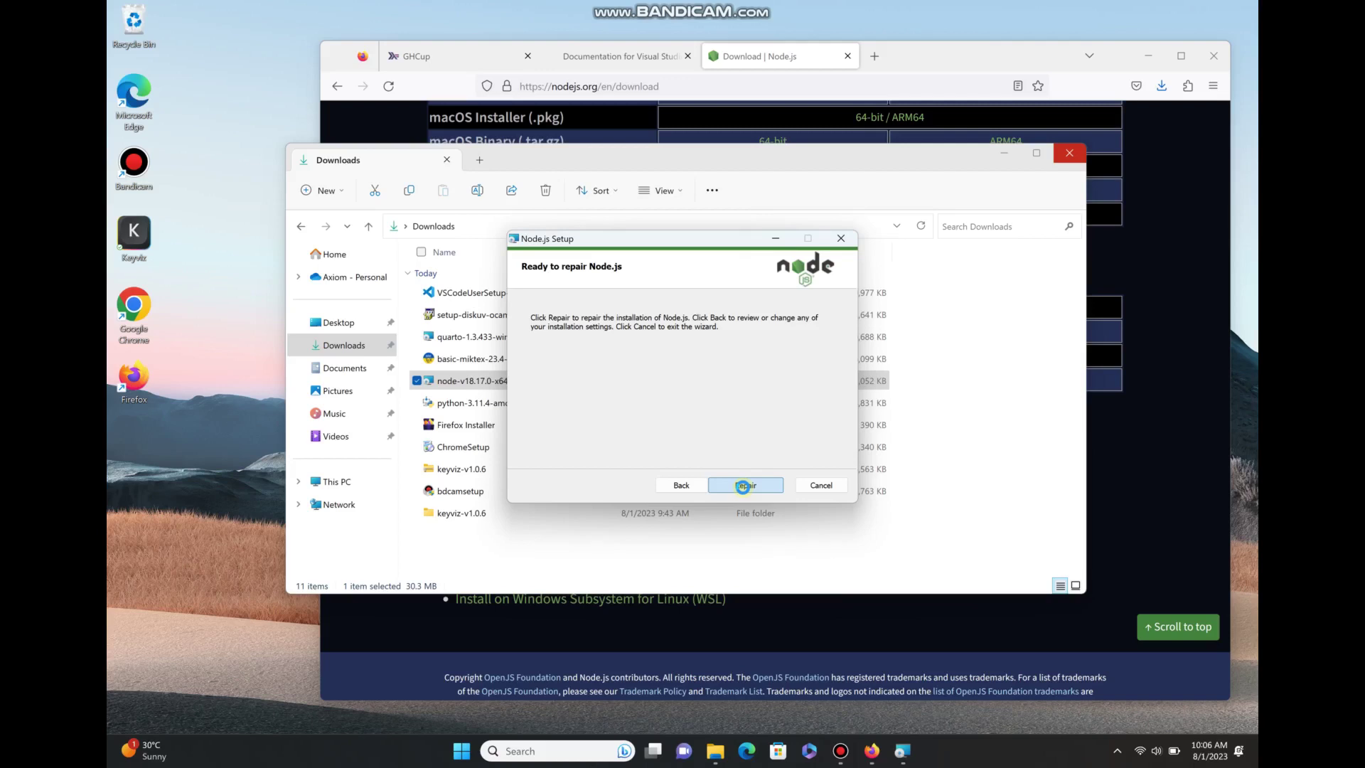
pyautogui.click(743, 487)
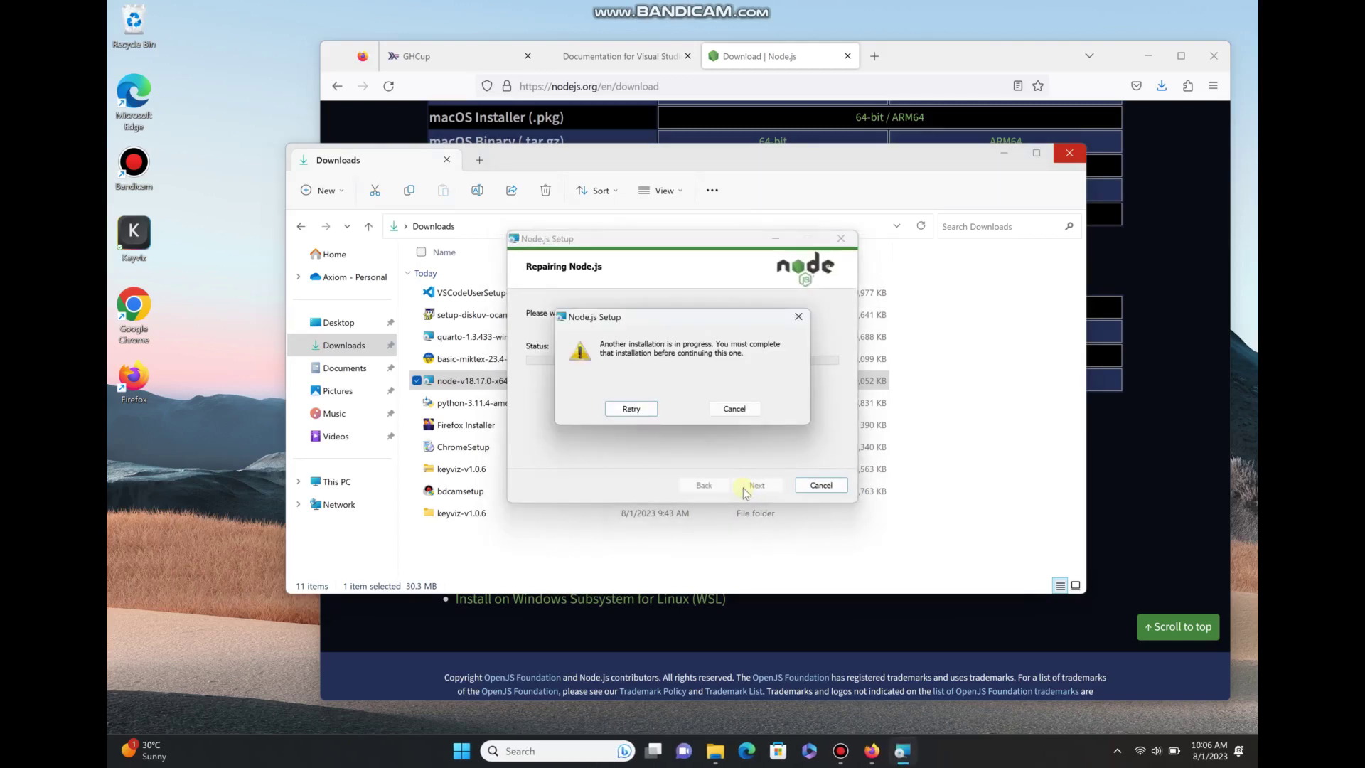
pyautogui.click(736, 412)
pyautogui.click(626, 409)
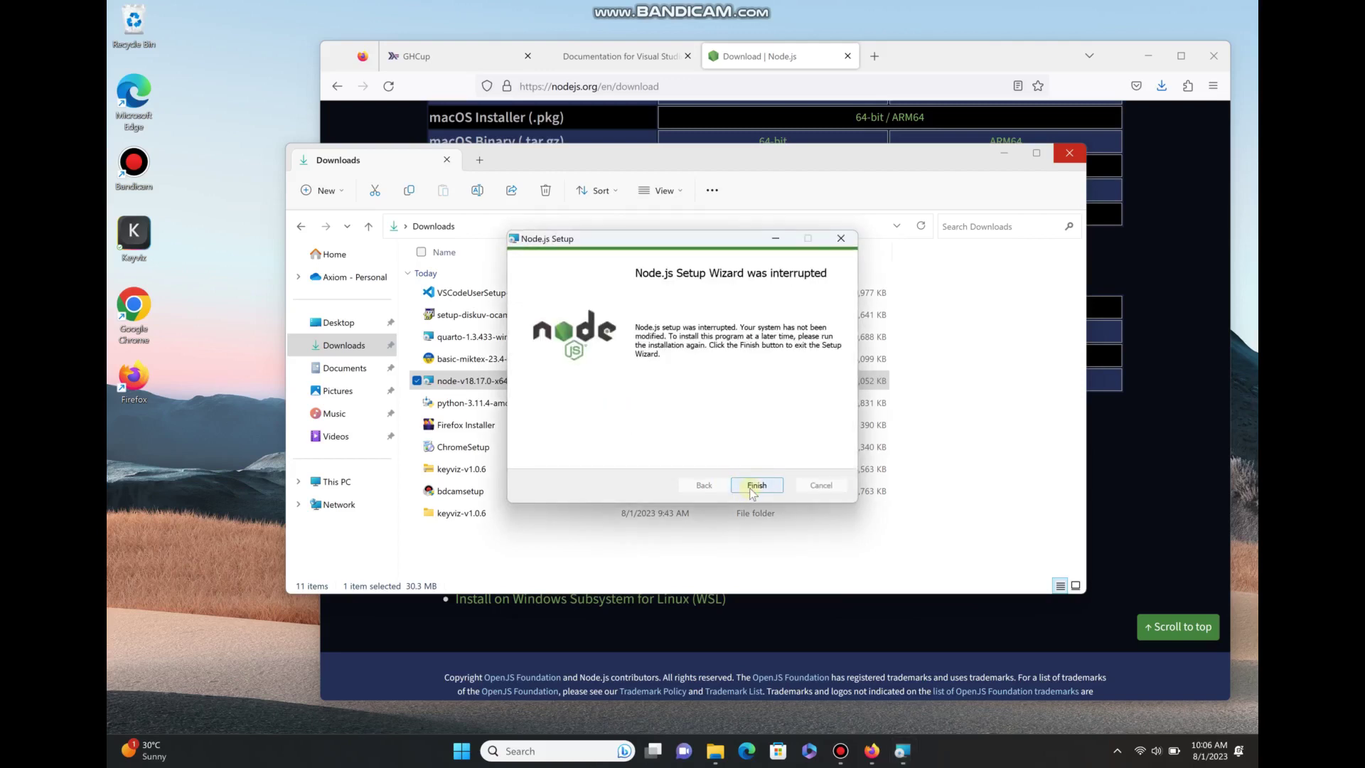
pyautogui.click(756, 485)
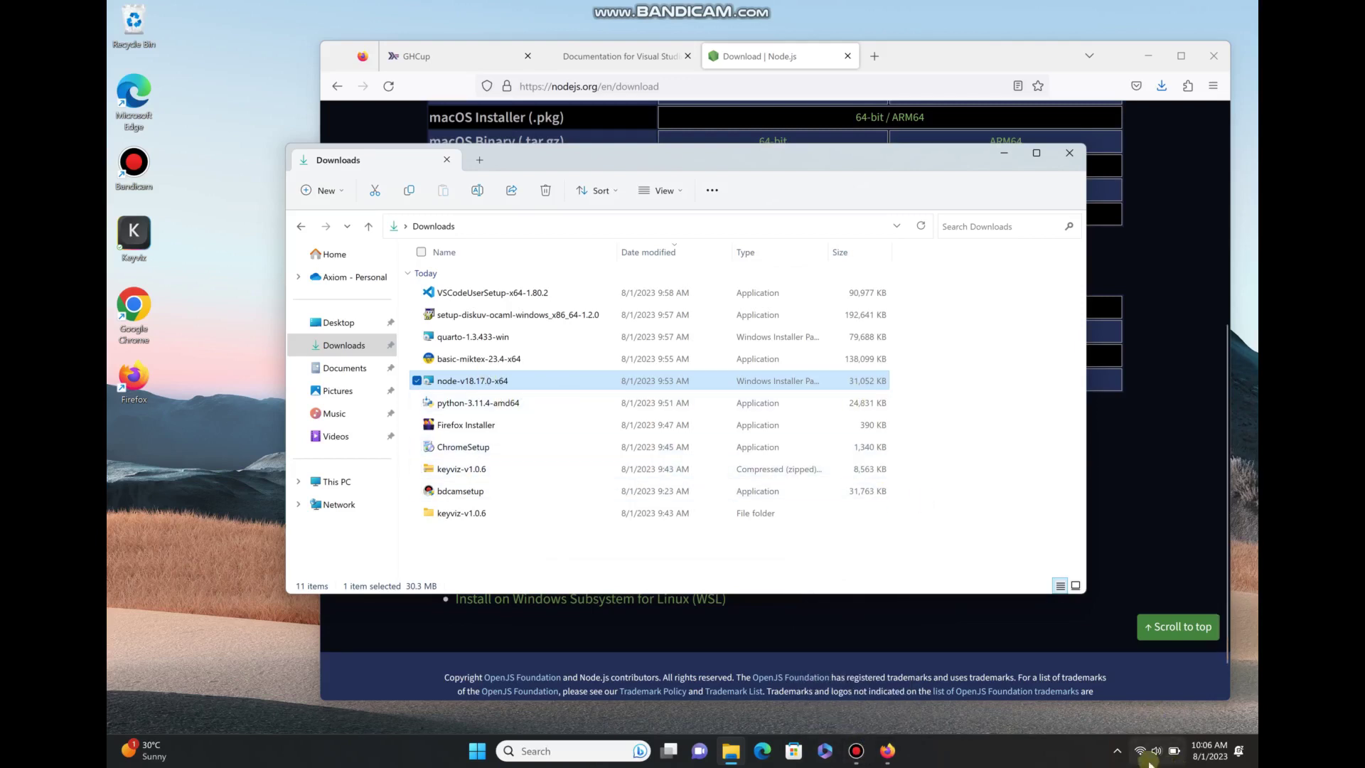
# Step: Quit Microsoft Teams running in the background
pyautogui.click(1119, 753)
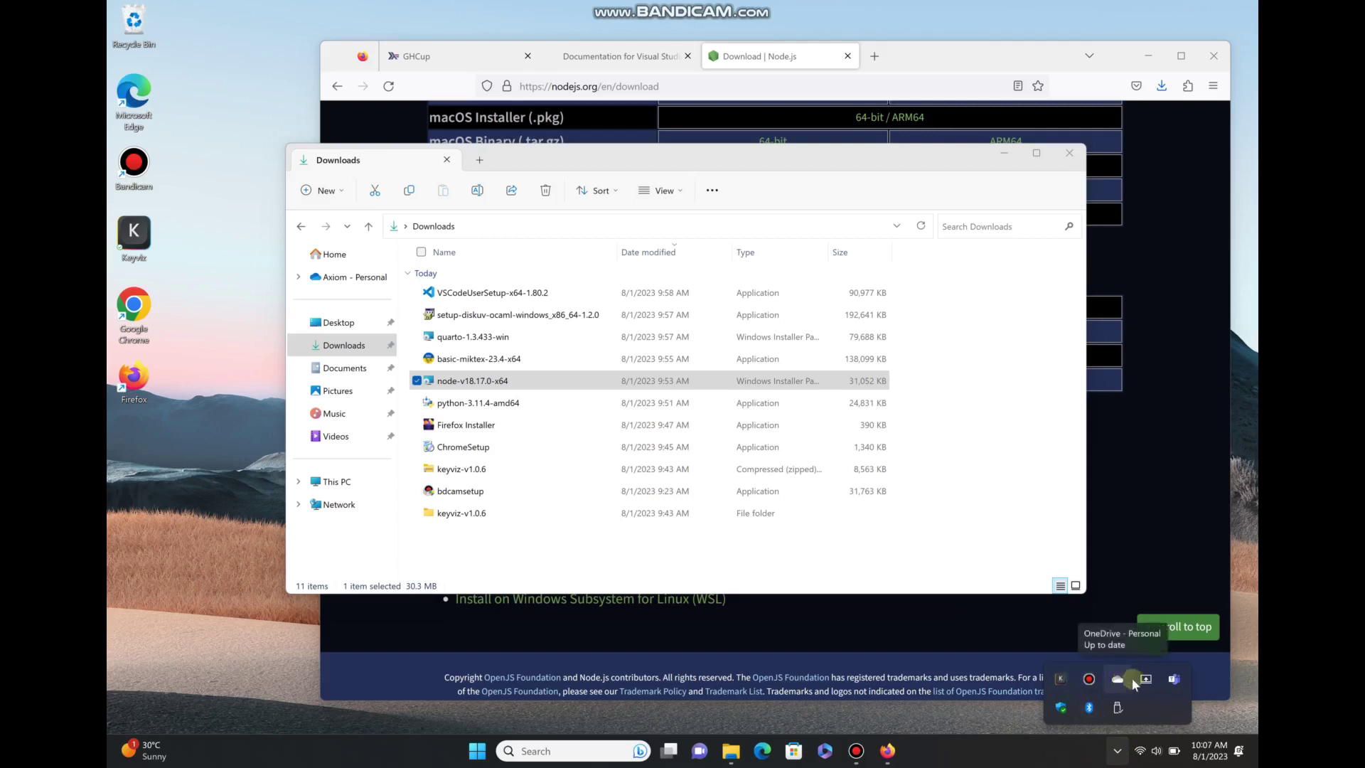
pyautogui.rightClick(1172, 681)
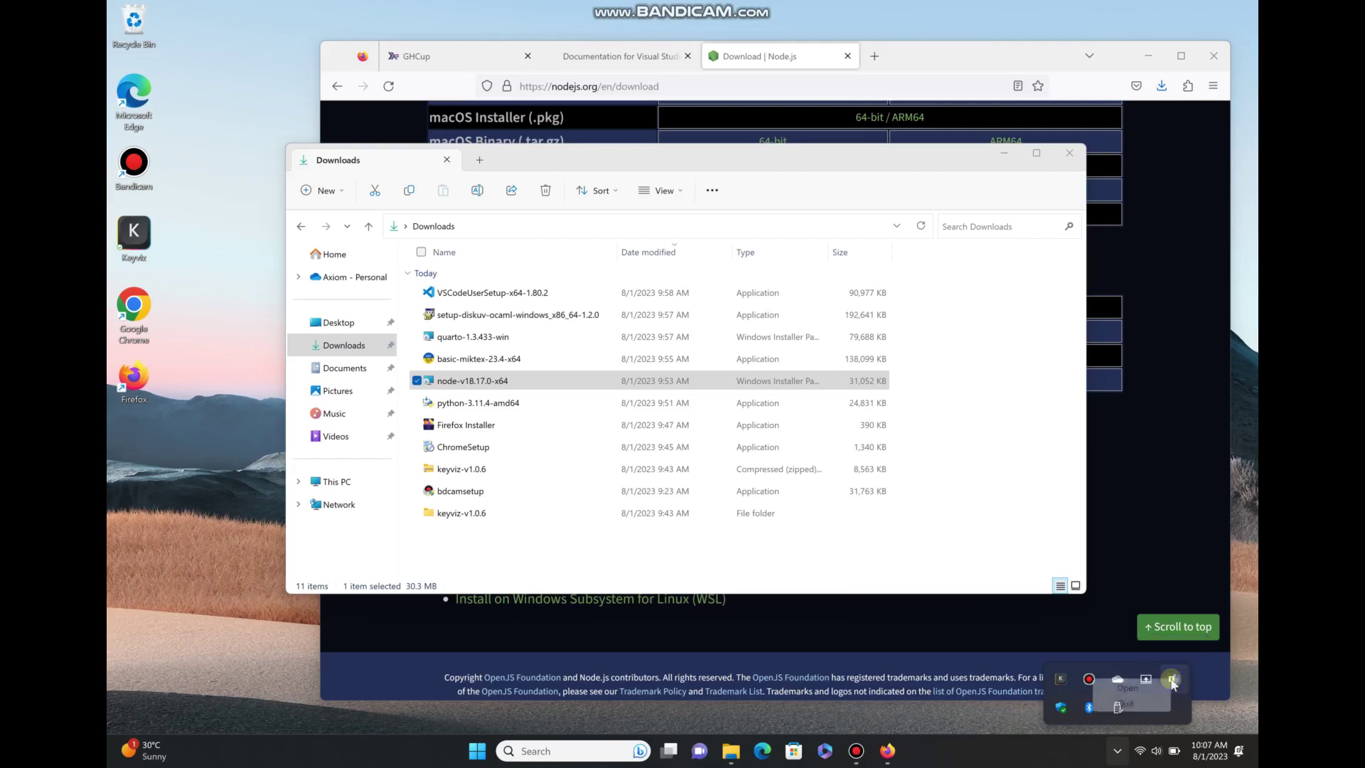
pyautogui.click(1125, 711)
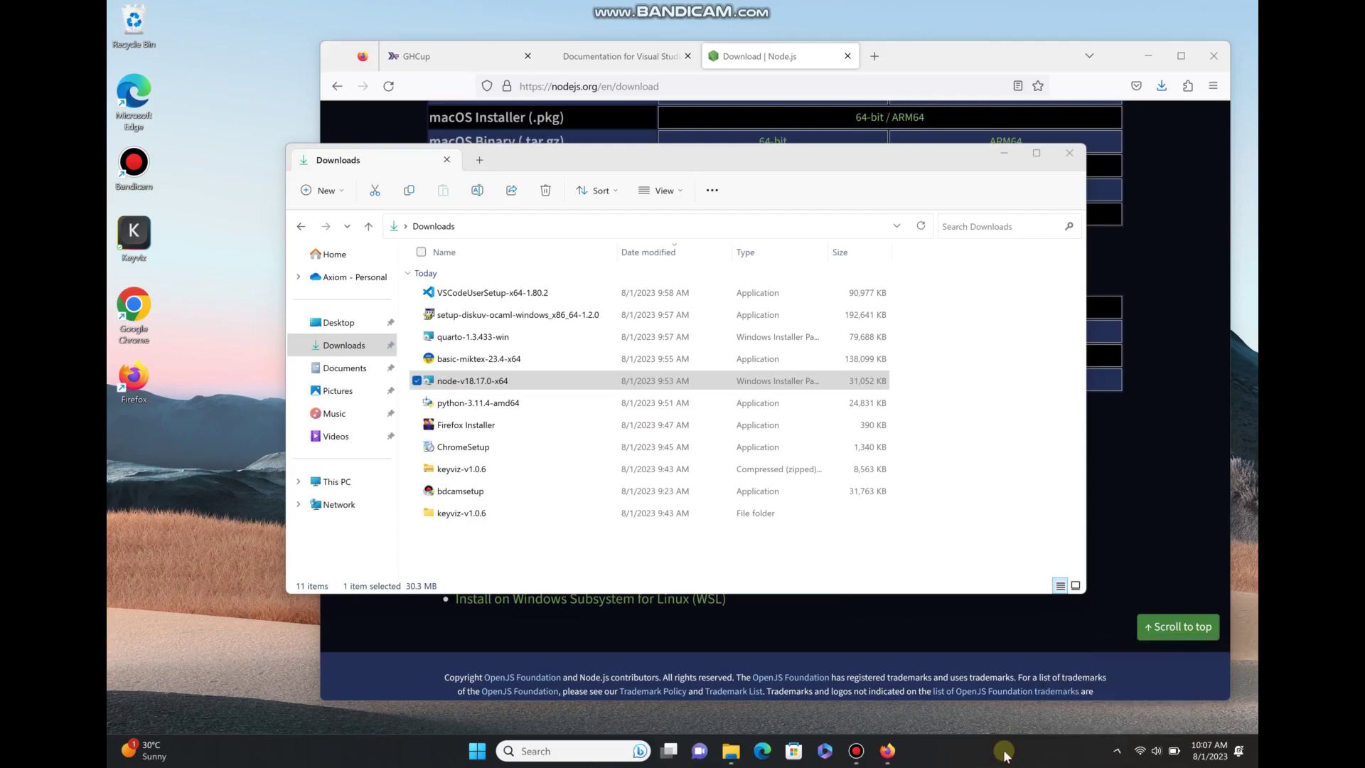
# Step: Search Windows for "uninstall" and open the list of installed apps in Settings
pyautogui.press('super')
pyautogui.write('uni')
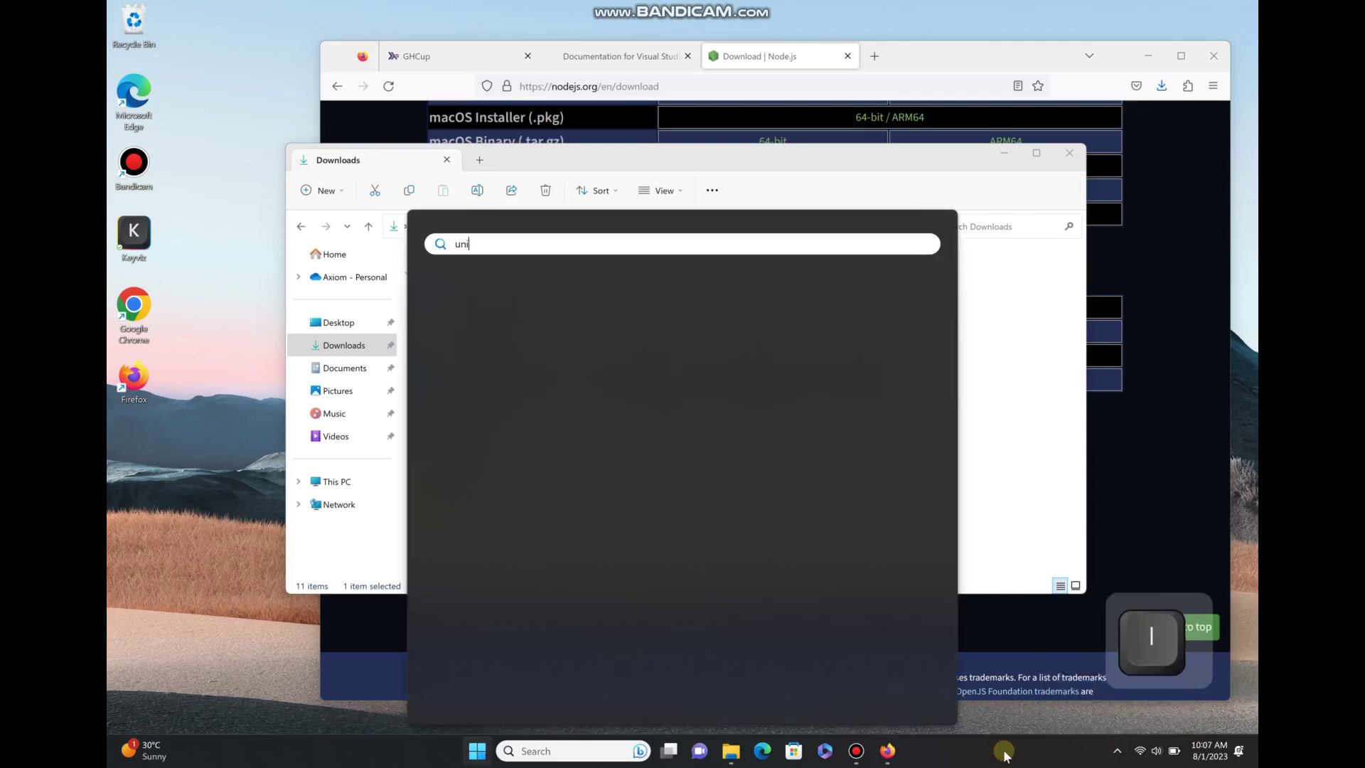
pyautogui.write('nstall')
pyautogui.press('Return')
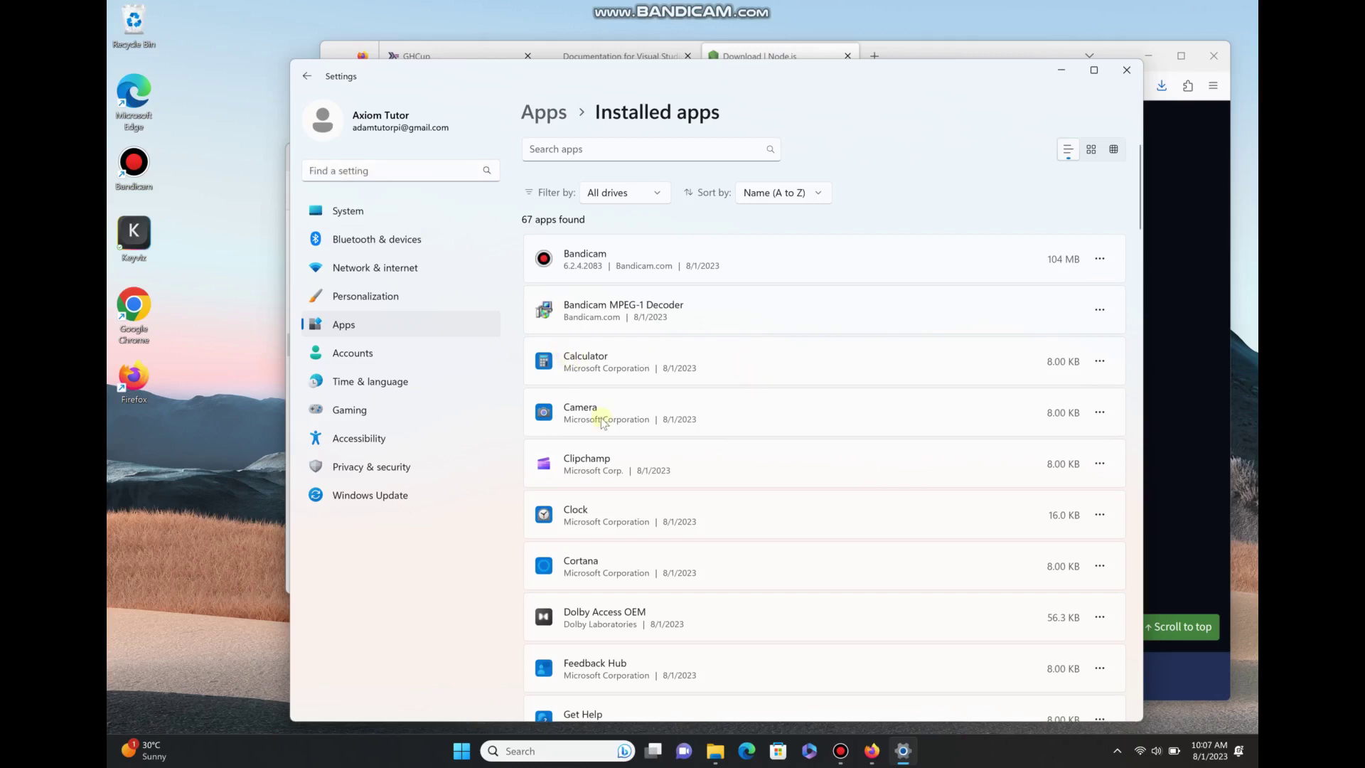
# Step: Uninstall Clipchamp from the installed apps
pyautogui.click(1102, 361)
pyautogui.click(672, 524)
pyautogui.click(1100, 464)
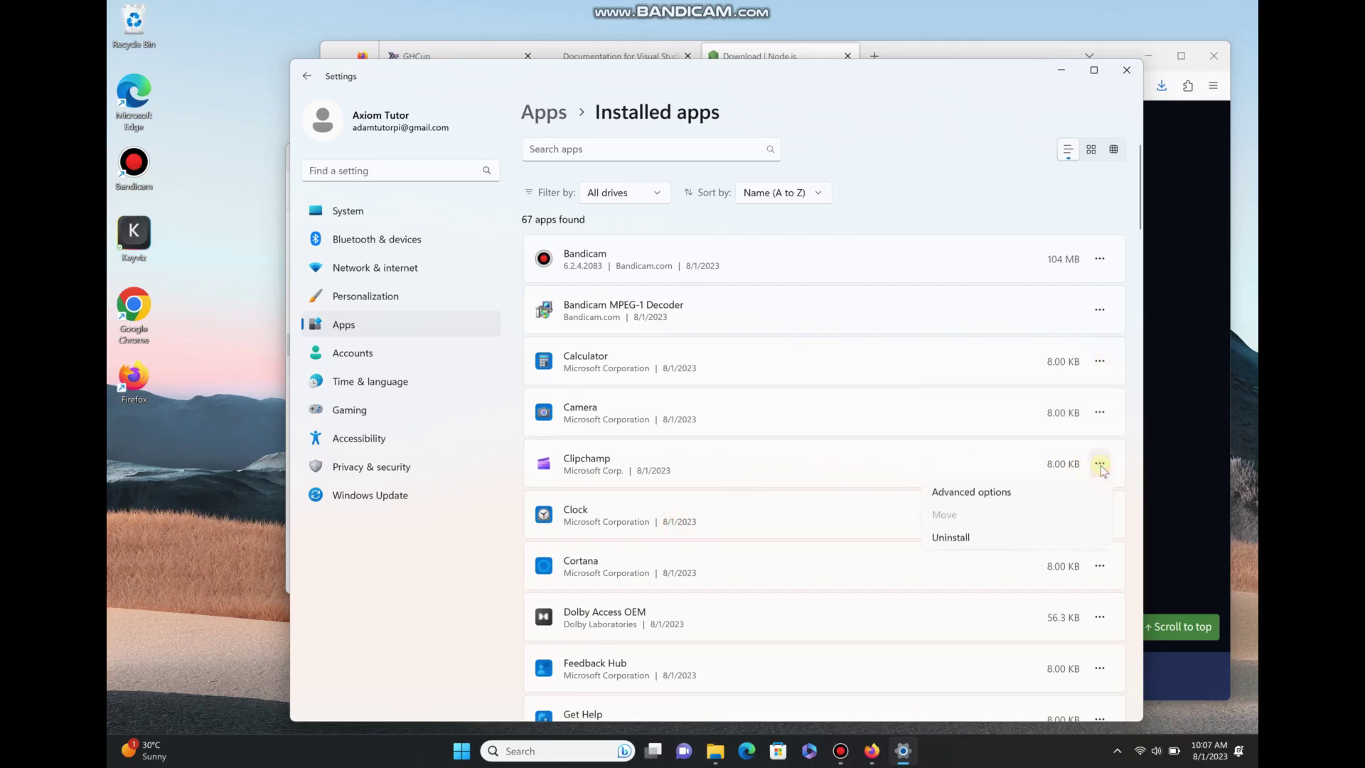
pyautogui.click(950, 539)
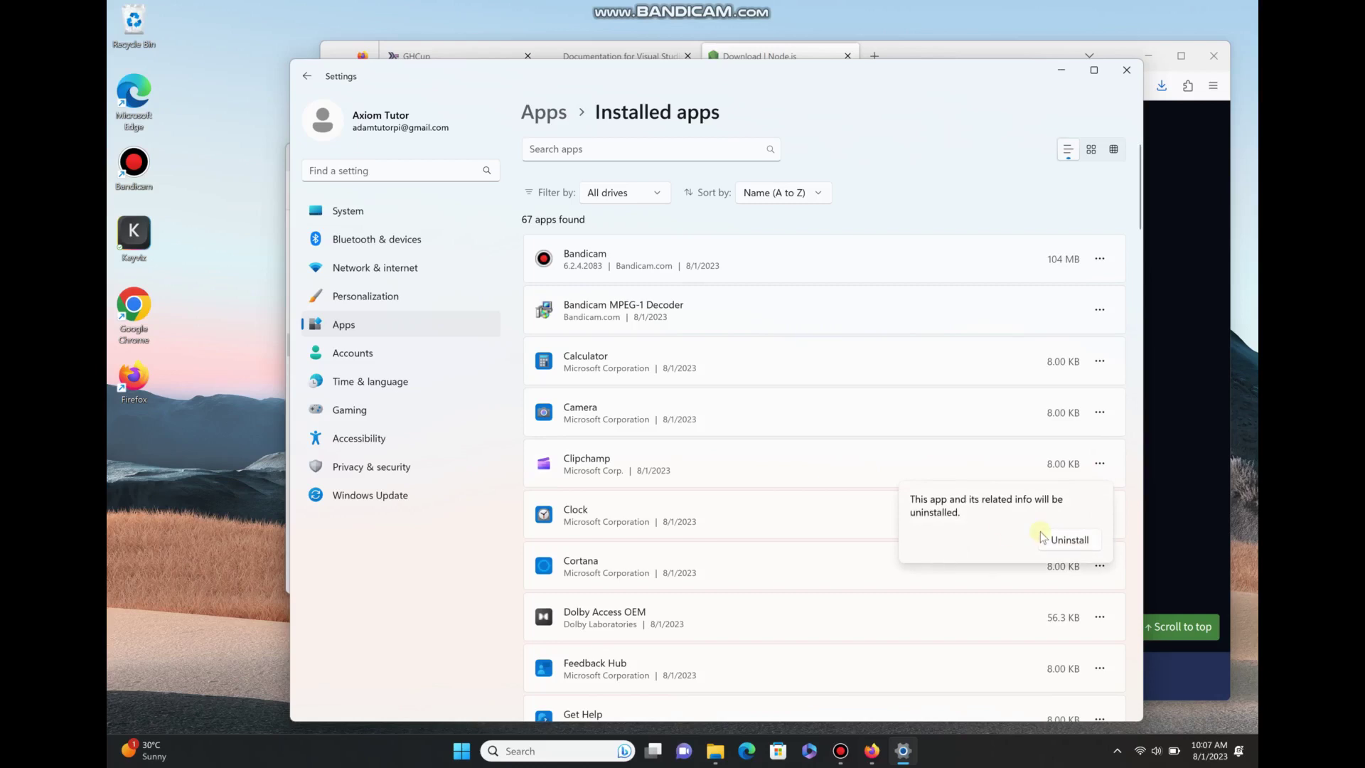
pyautogui.click(1070, 540)
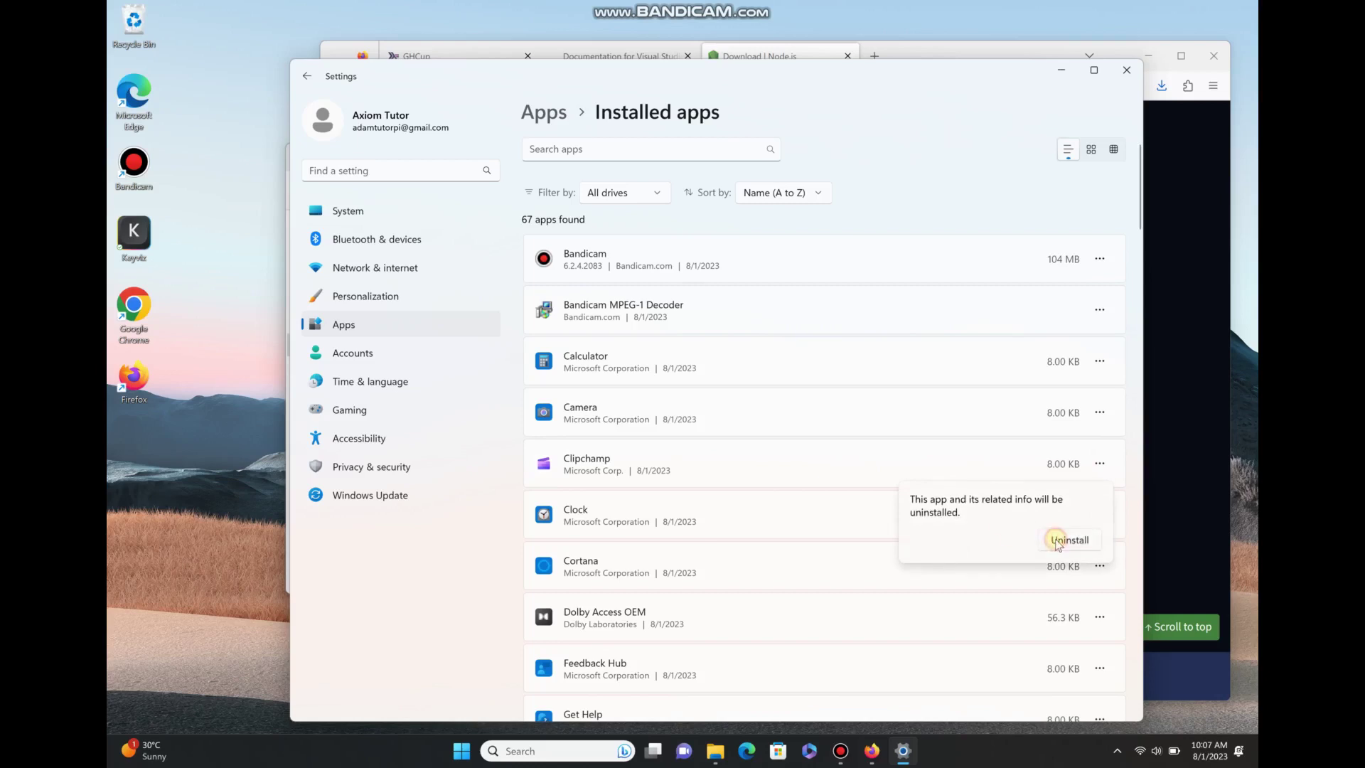
# Step: Turn off Cortana's microphone permission in its advanced options and terminate the app
pyautogui.click(1100, 568)
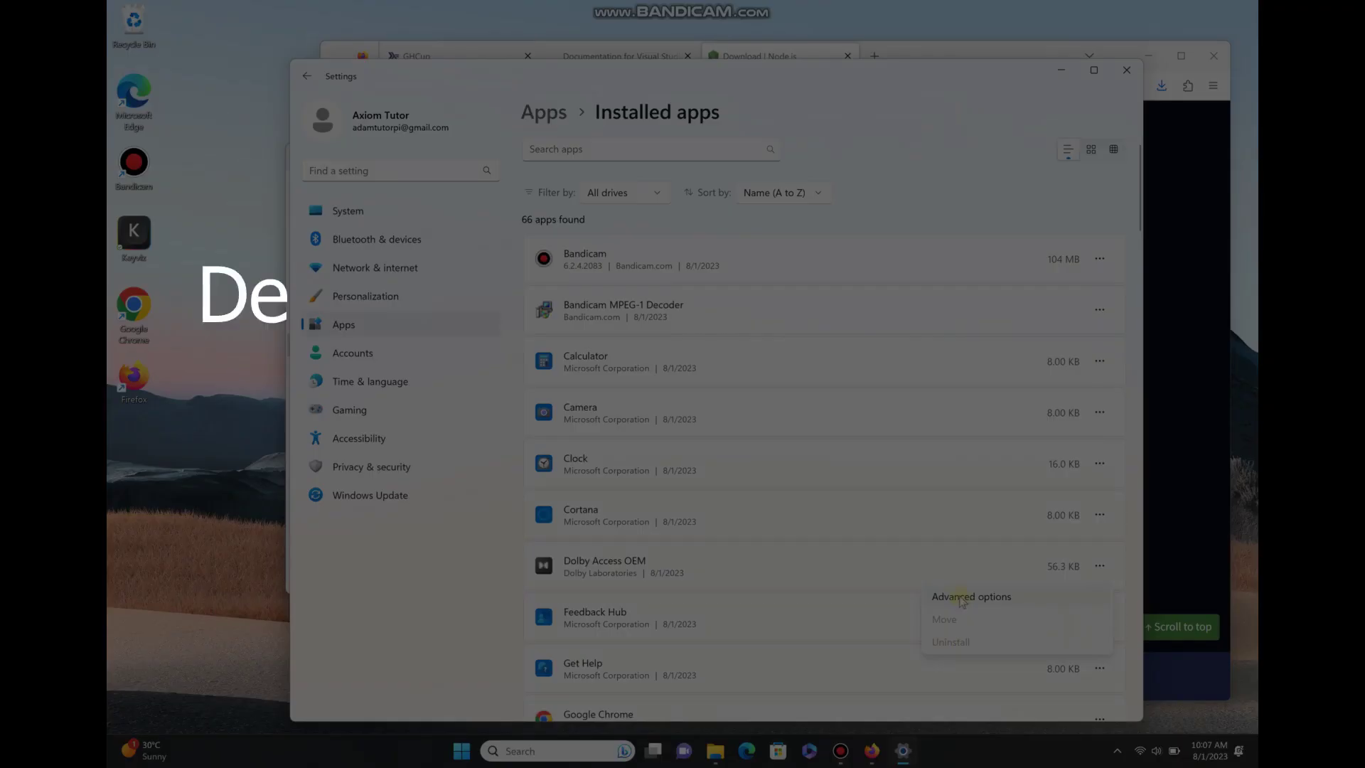
pyautogui.click(961, 599)
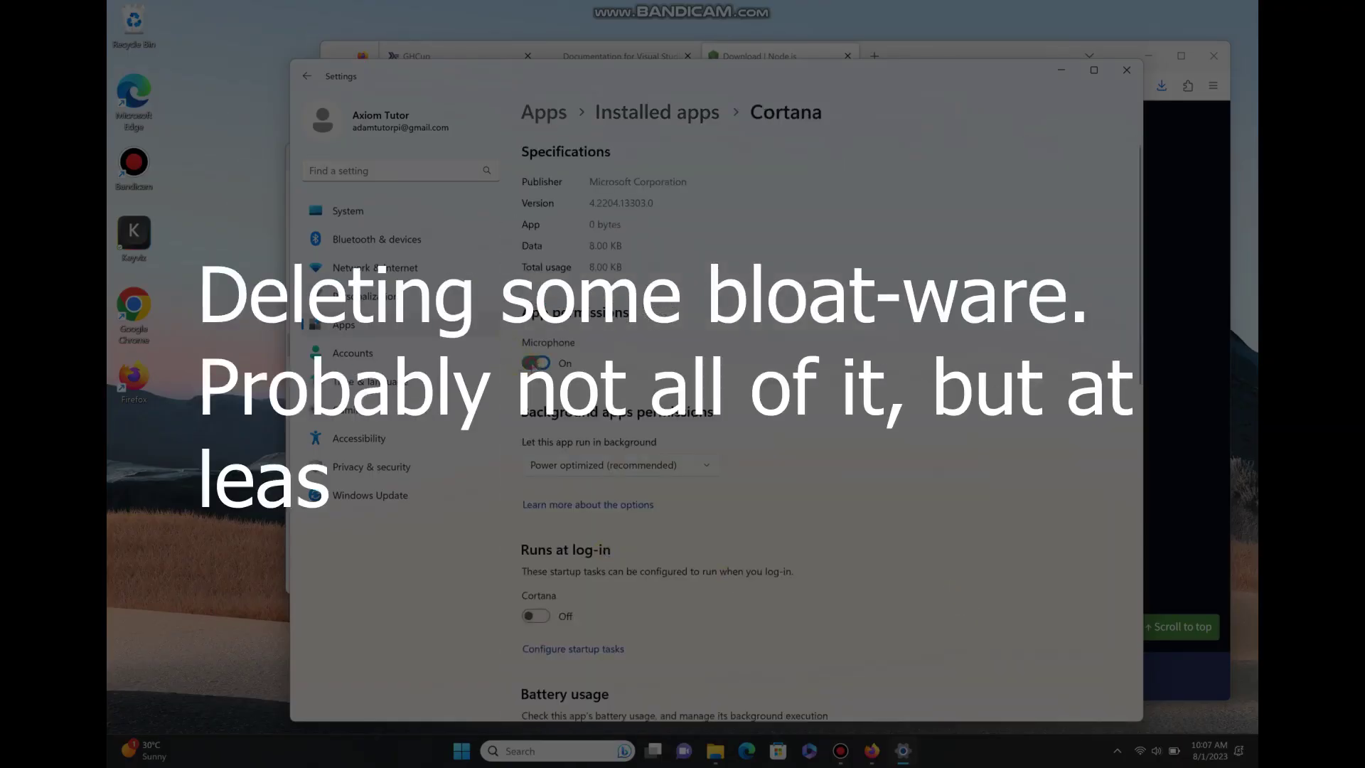
pyautogui.click(536, 362)
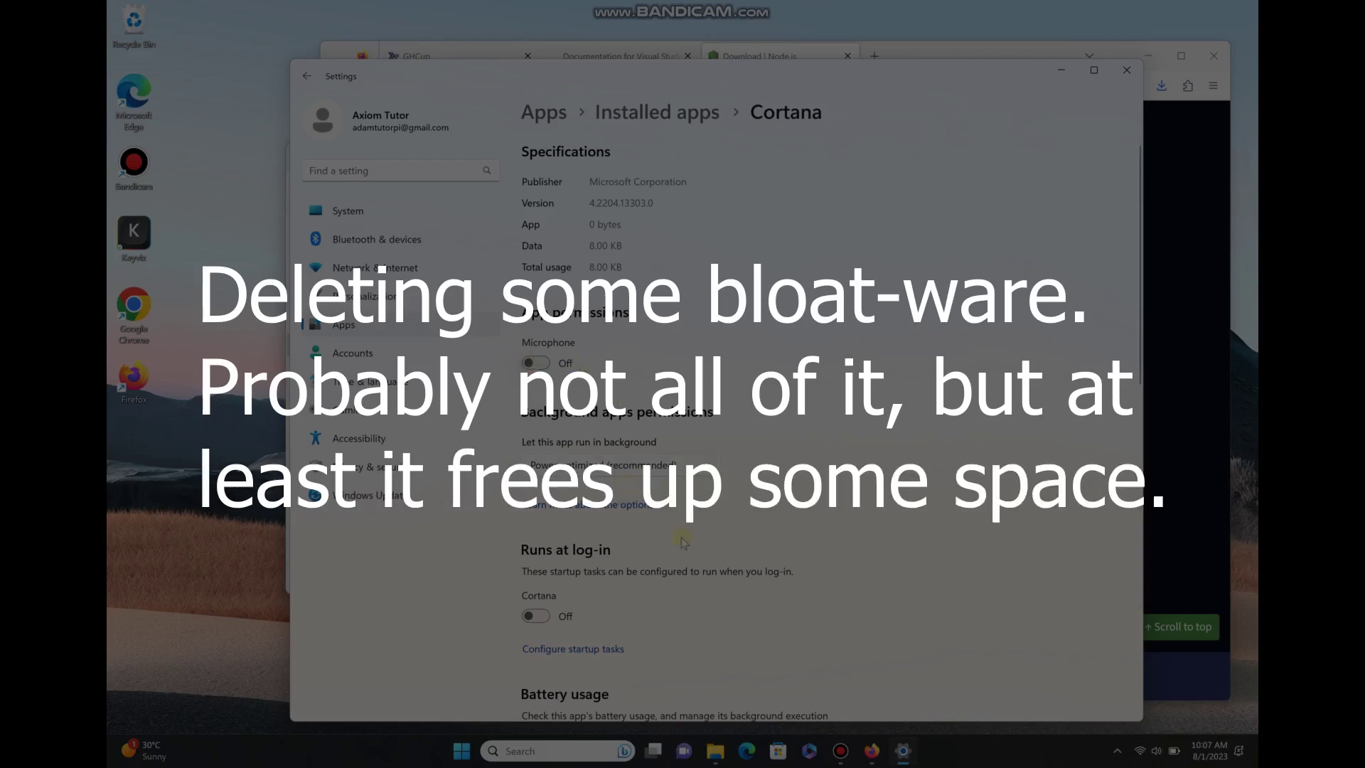
pyautogui.scroll(-5, 684, 541)
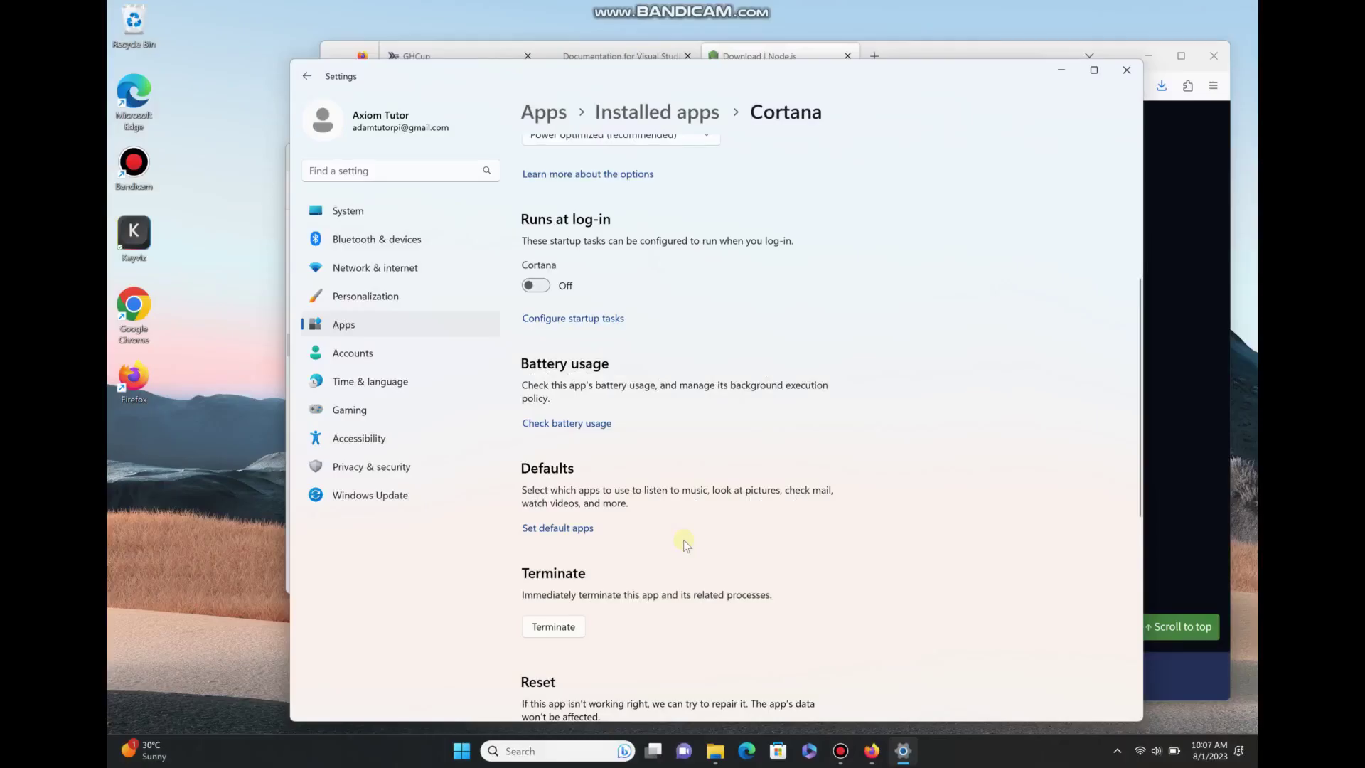
pyautogui.scroll(-3, 684, 541)
pyautogui.click(538, 432)
# Step: Review Cortana's settings and read the support article on its background permission options, always opening https links in Firefox
pyautogui.scroll(-2, 758, 479)
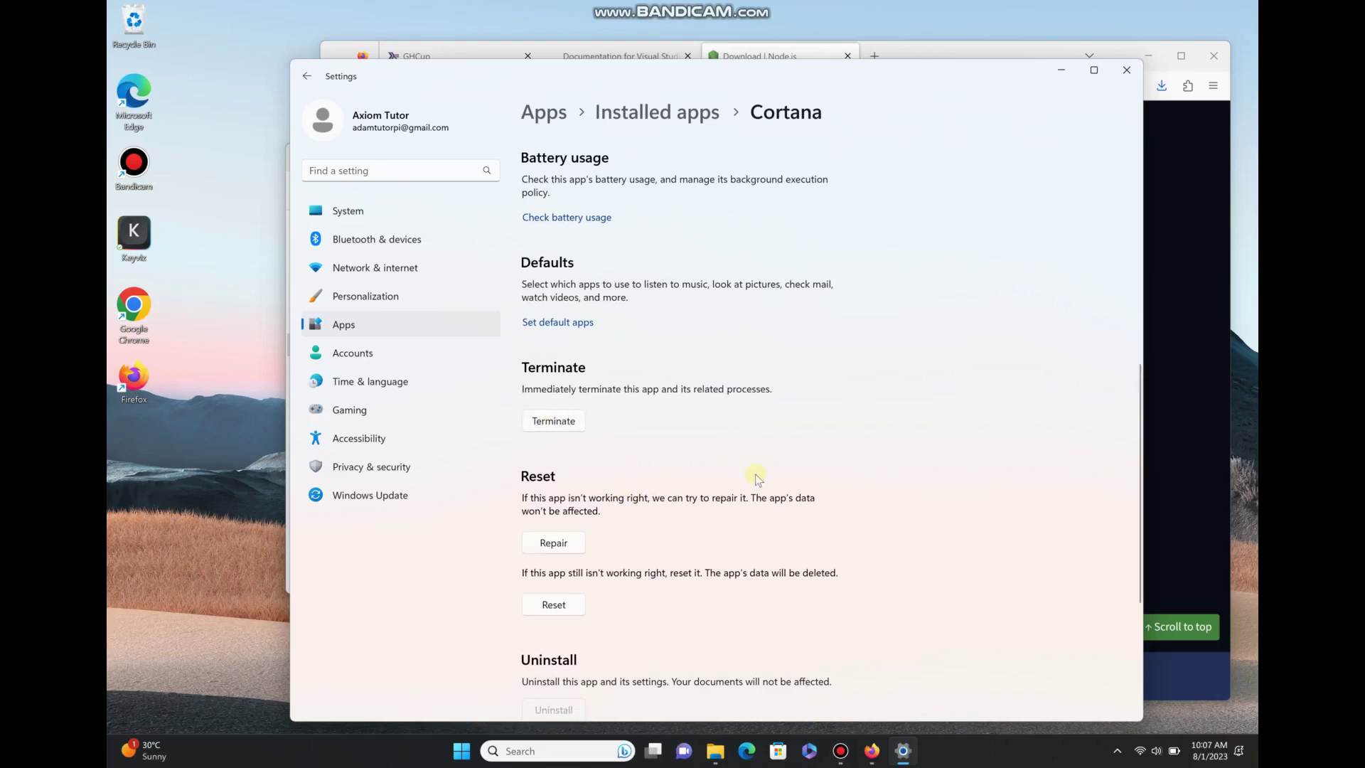
pyautogui.scroll(-2, 758, 479)
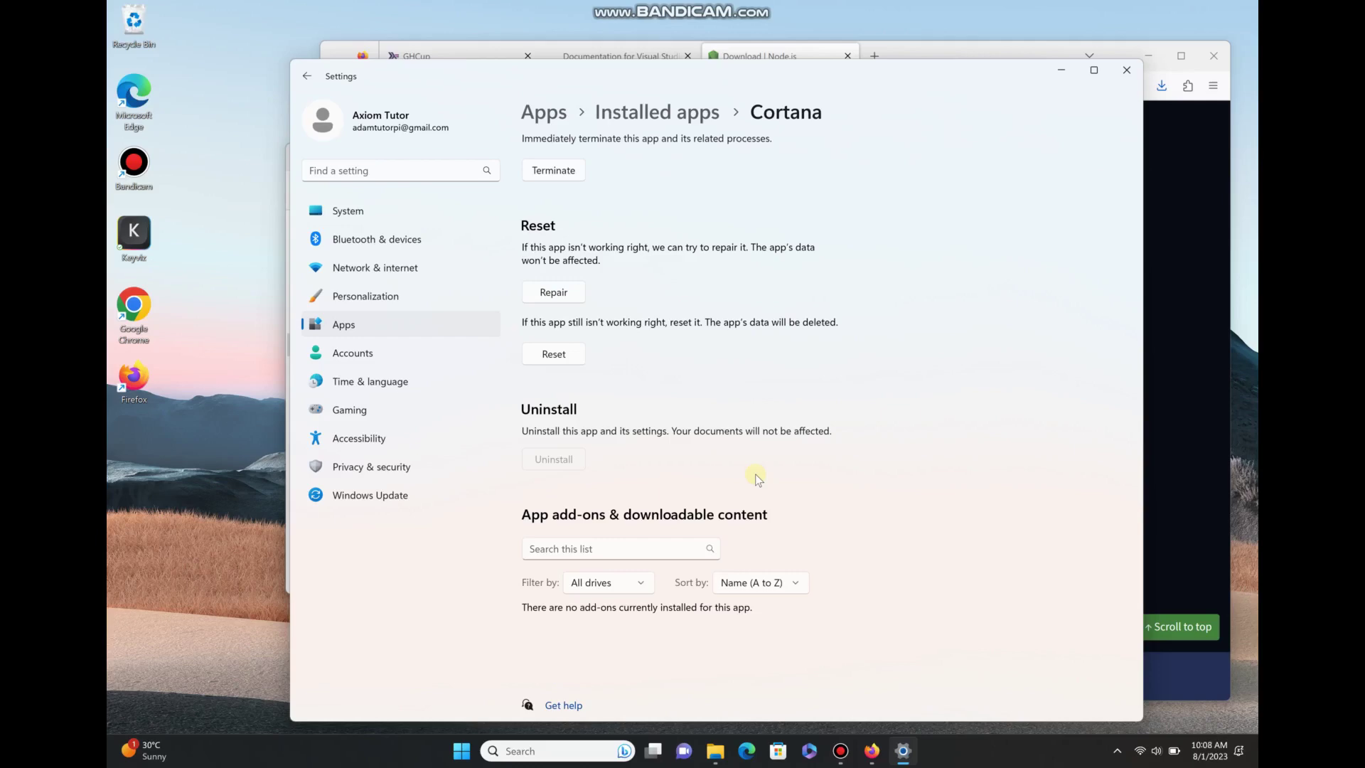
pyautogui.scroll(6, 758, 478)
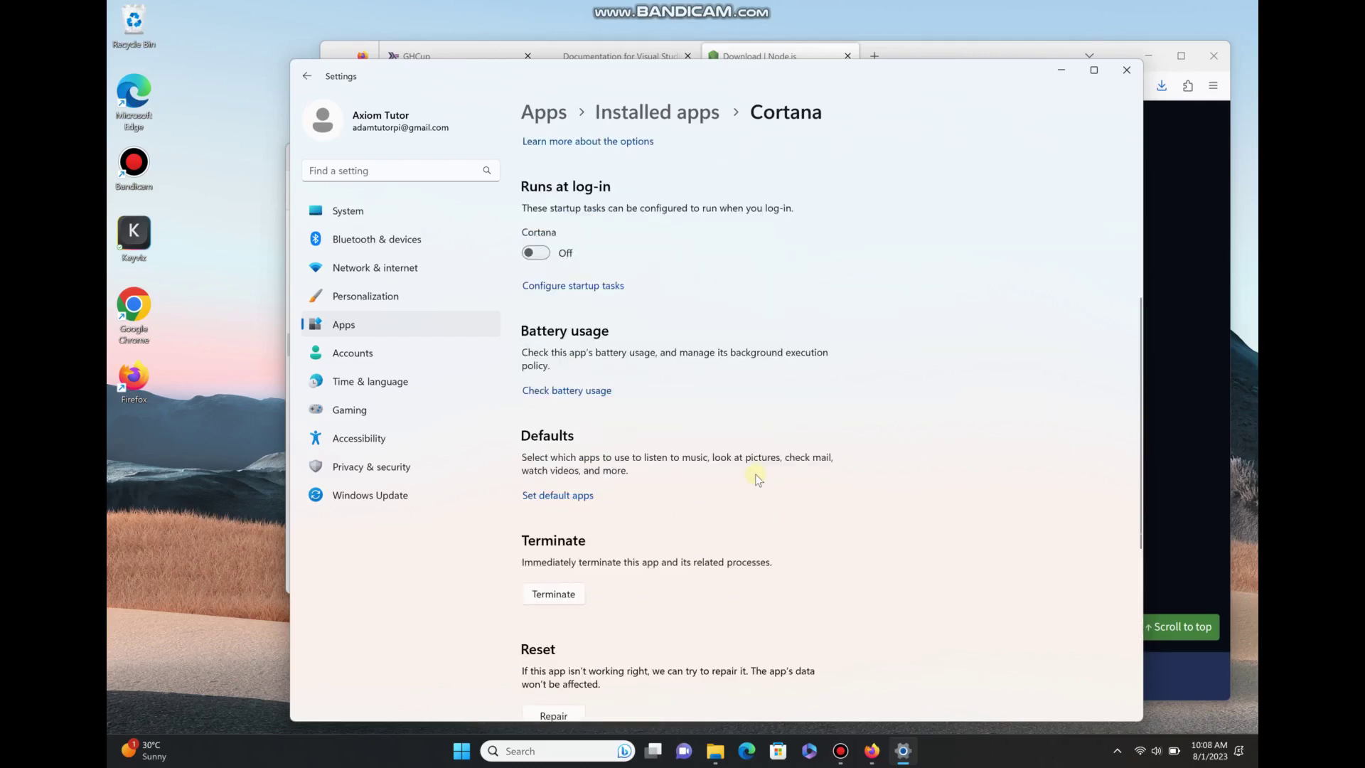
pyautogui.scroll(4, 758, 478)
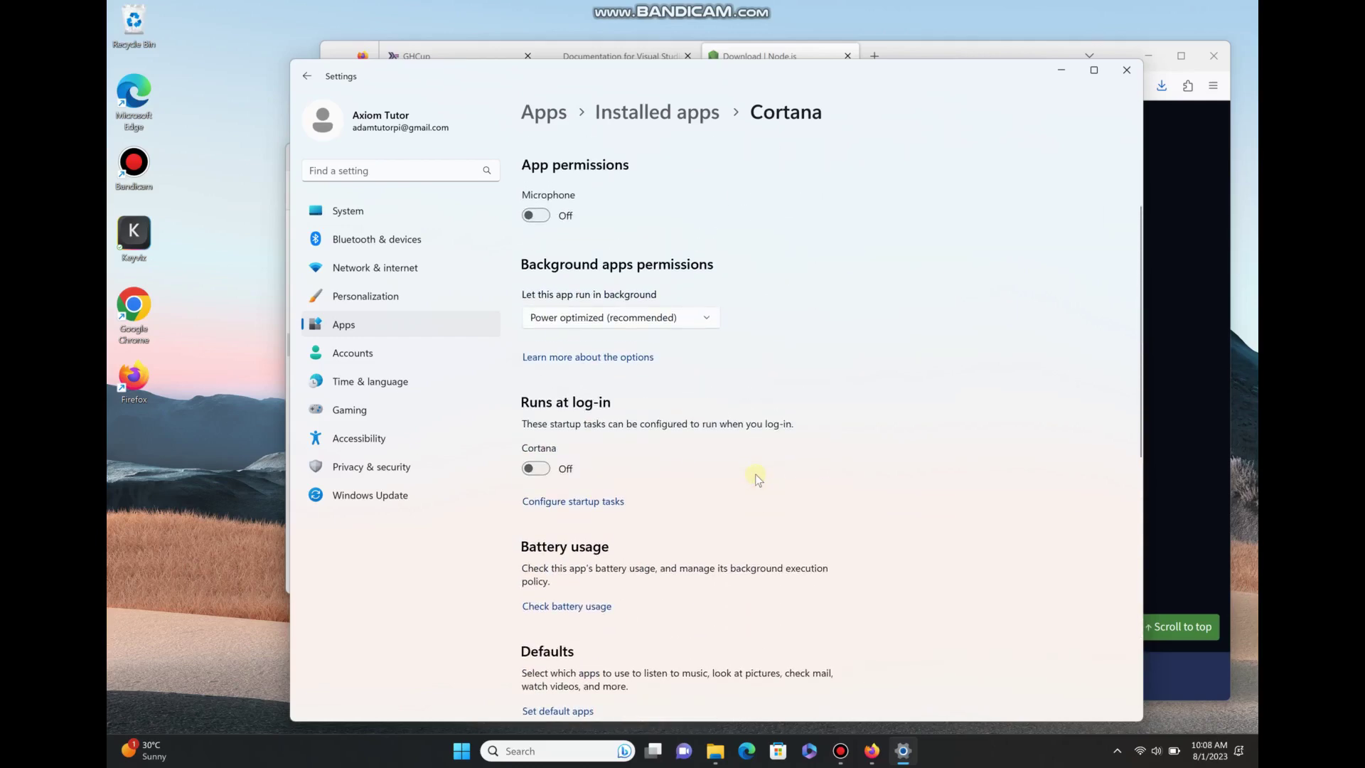
pyautogui.scroll(-1, 755, 473)
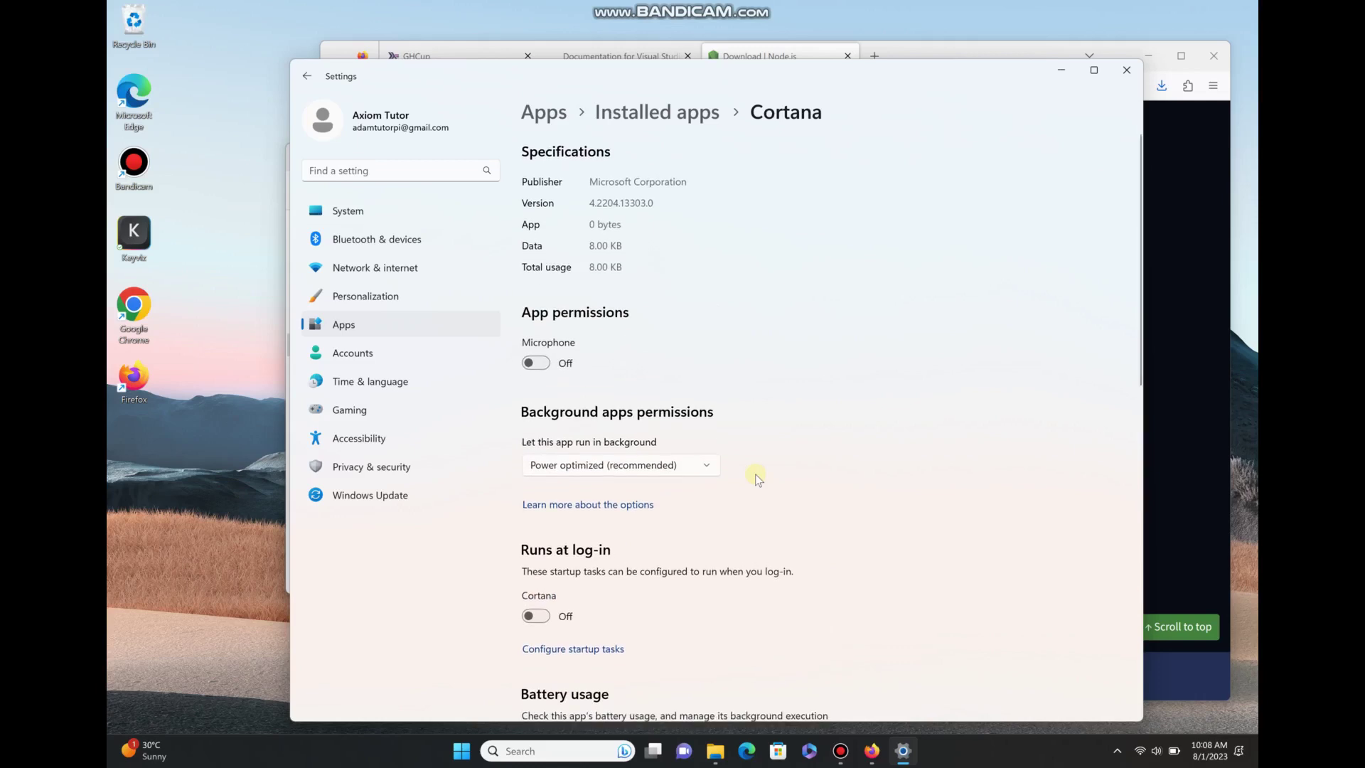
pyautogui.click(568, 506)
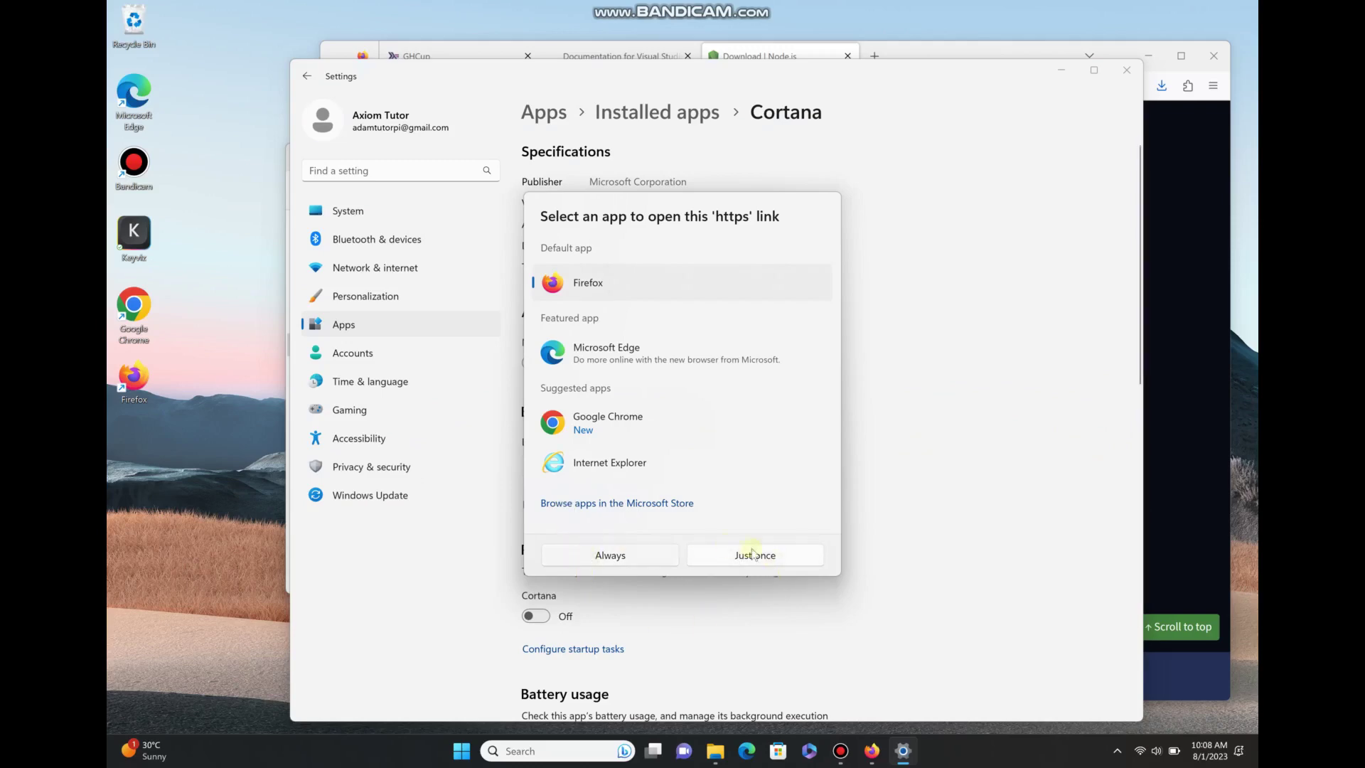
pyautogui.click(627, 559)
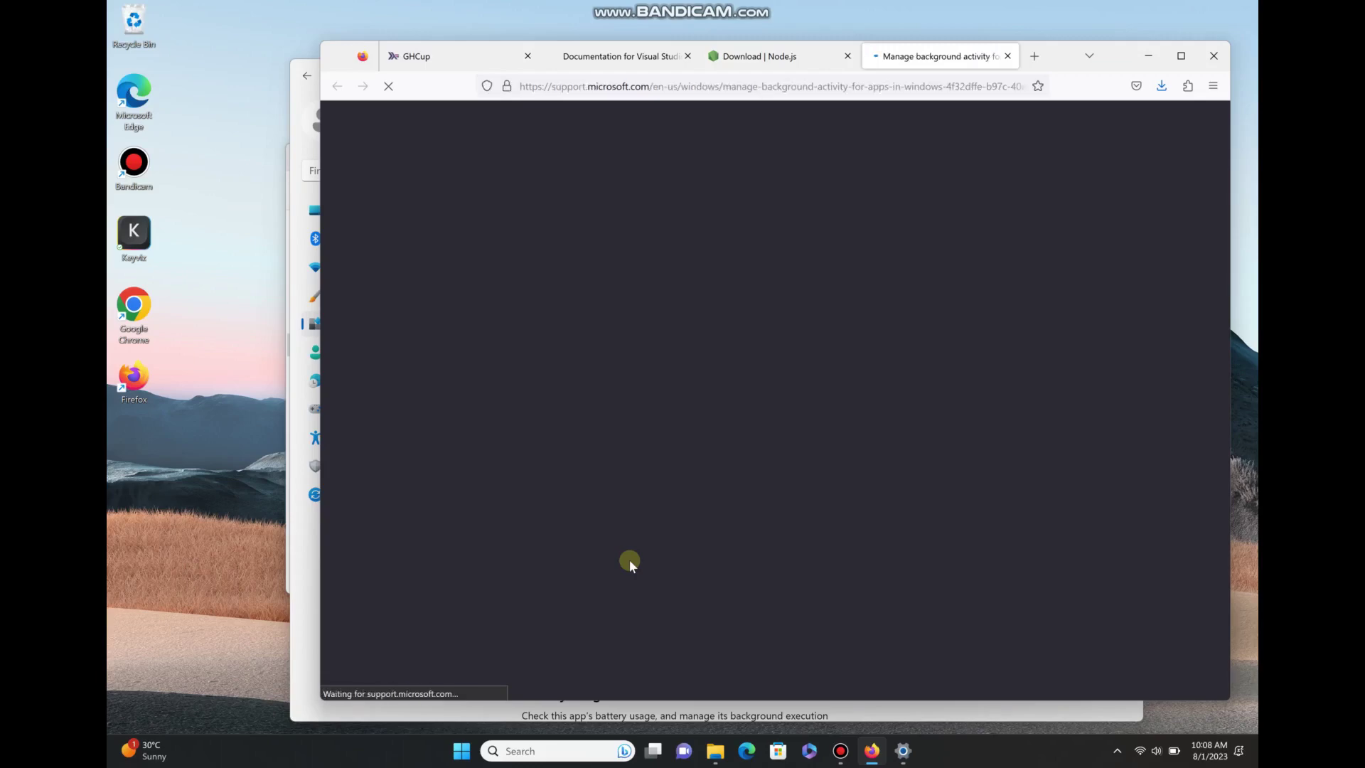
pyautogui.scroll(-10, 630, 564)
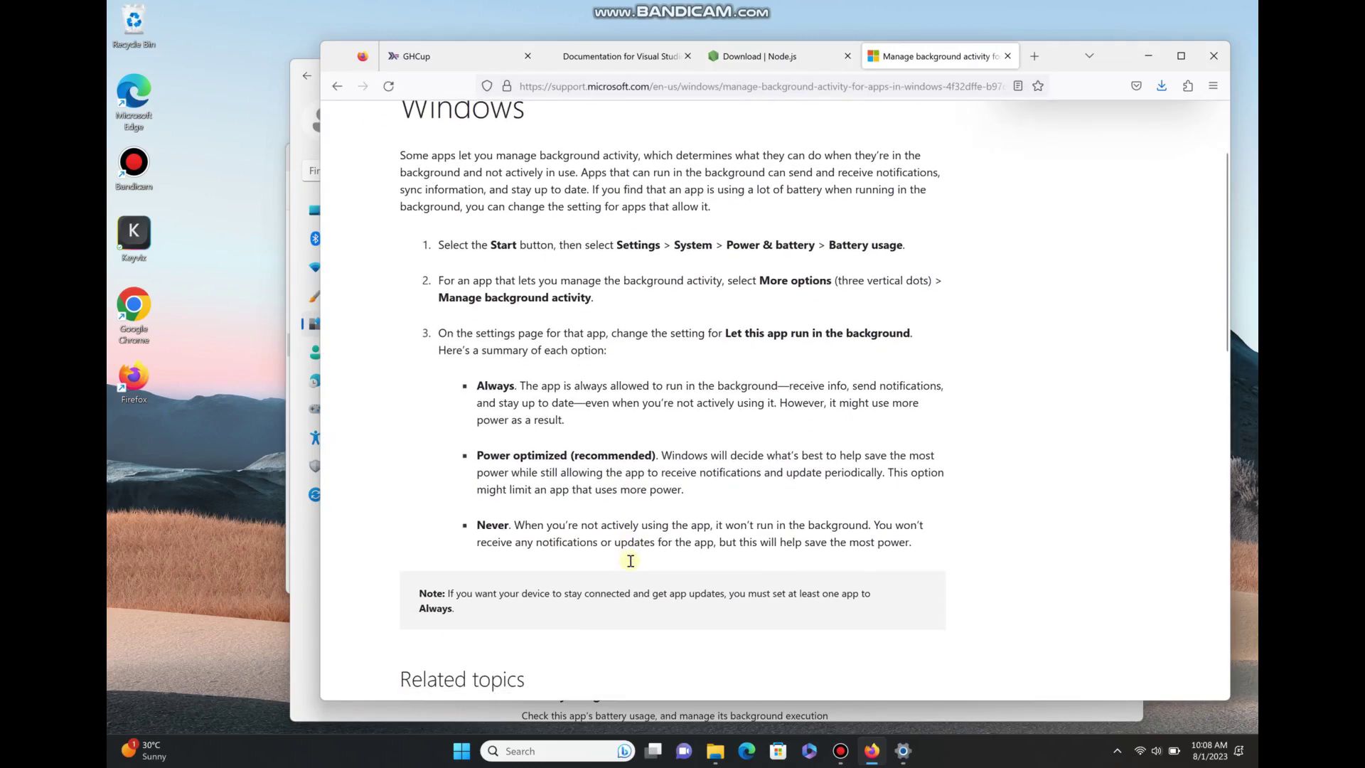
# Step: Close the support article, Node.js download and Visual Studio Code documentation pages in Firefox, and return to Settings
pyautogui.click(1007, 55)
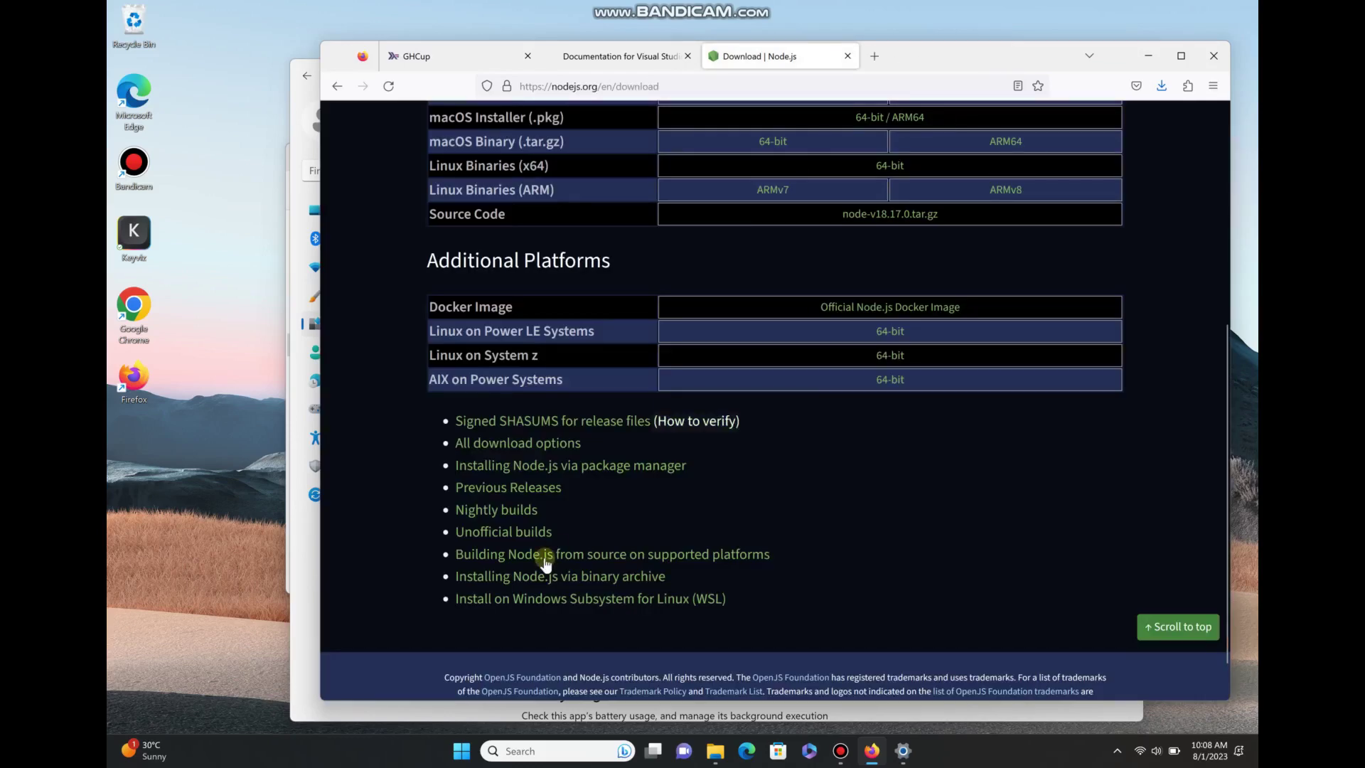
pyautogui.click(848, 56)
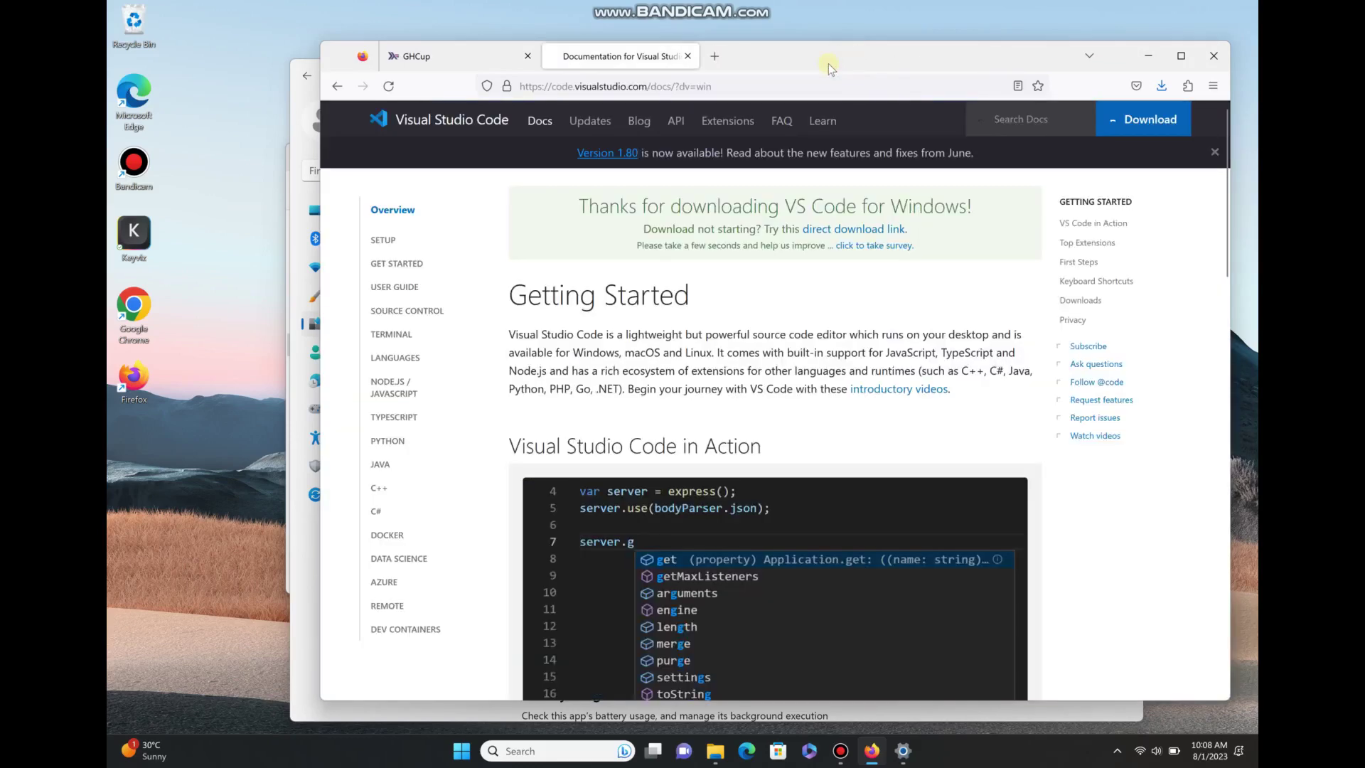
pyautogui.click(687, 57)
pyautogui.click(308, 635)
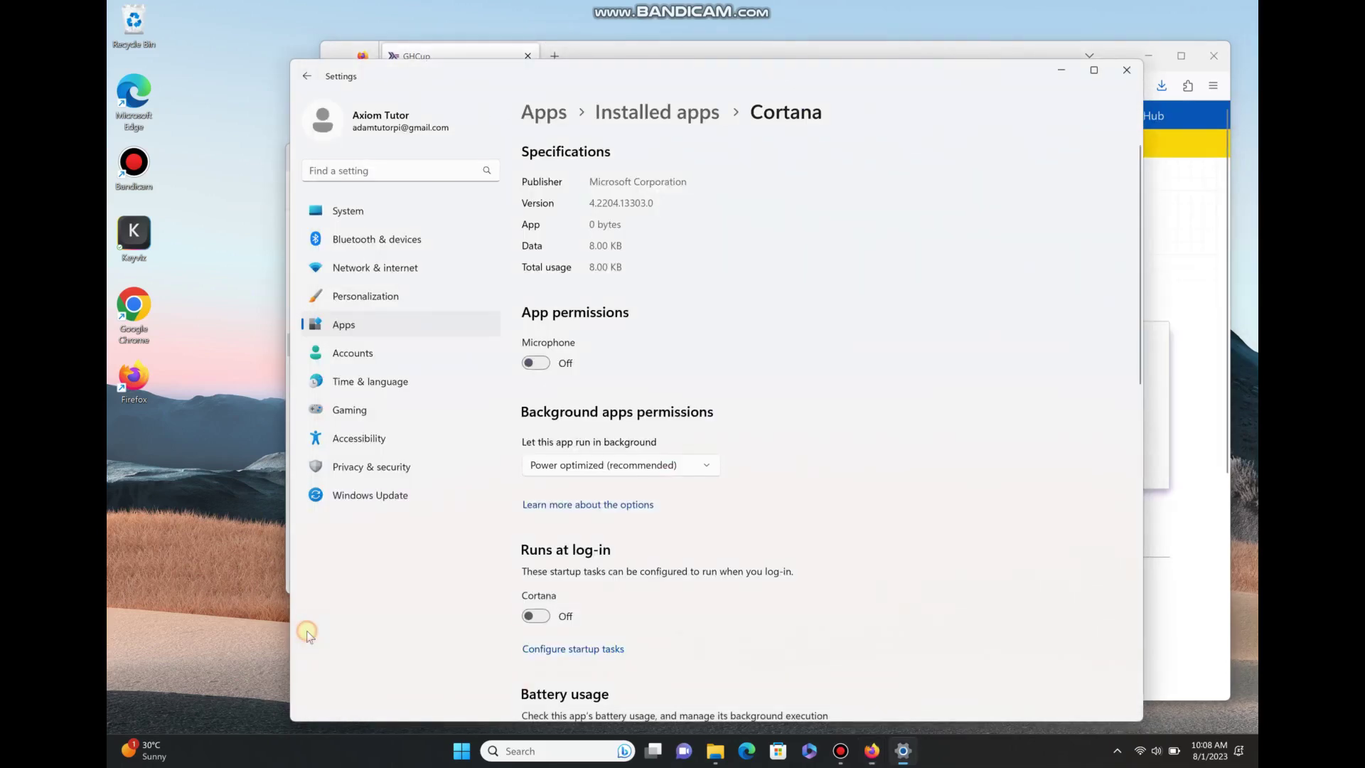
# Step: Set Cortana's background app permission to Never and return to the installed apps list
pyautogui.click(649, 466)
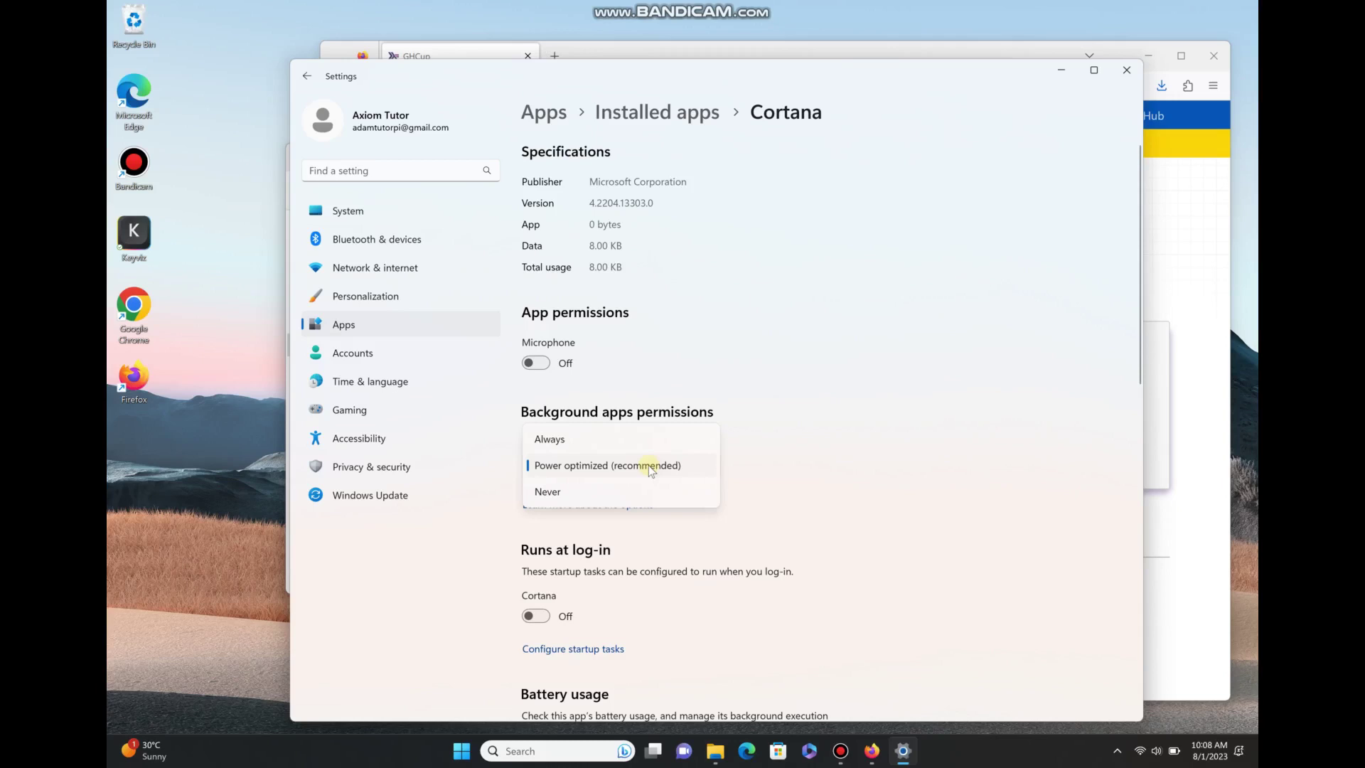
pyautogui.click(576, 491)
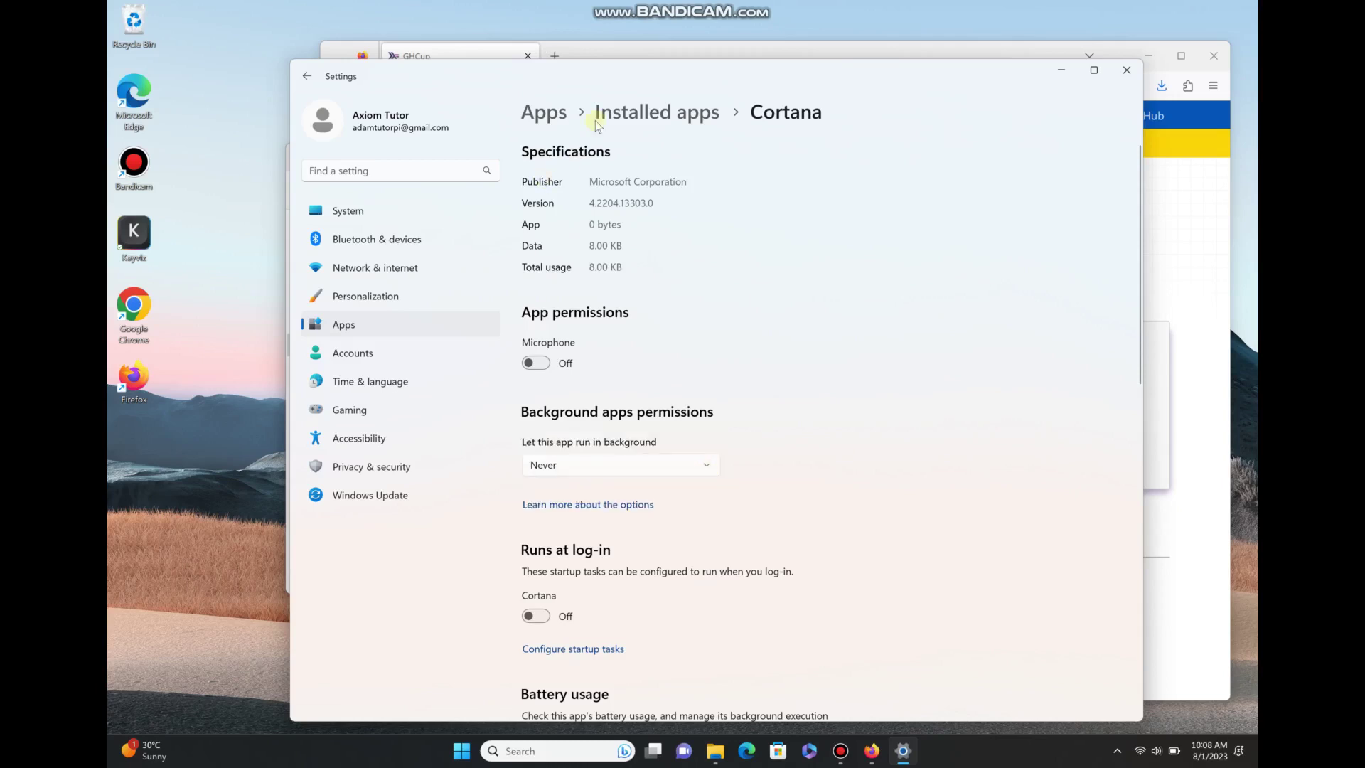
pyautogui.click(687, 127)
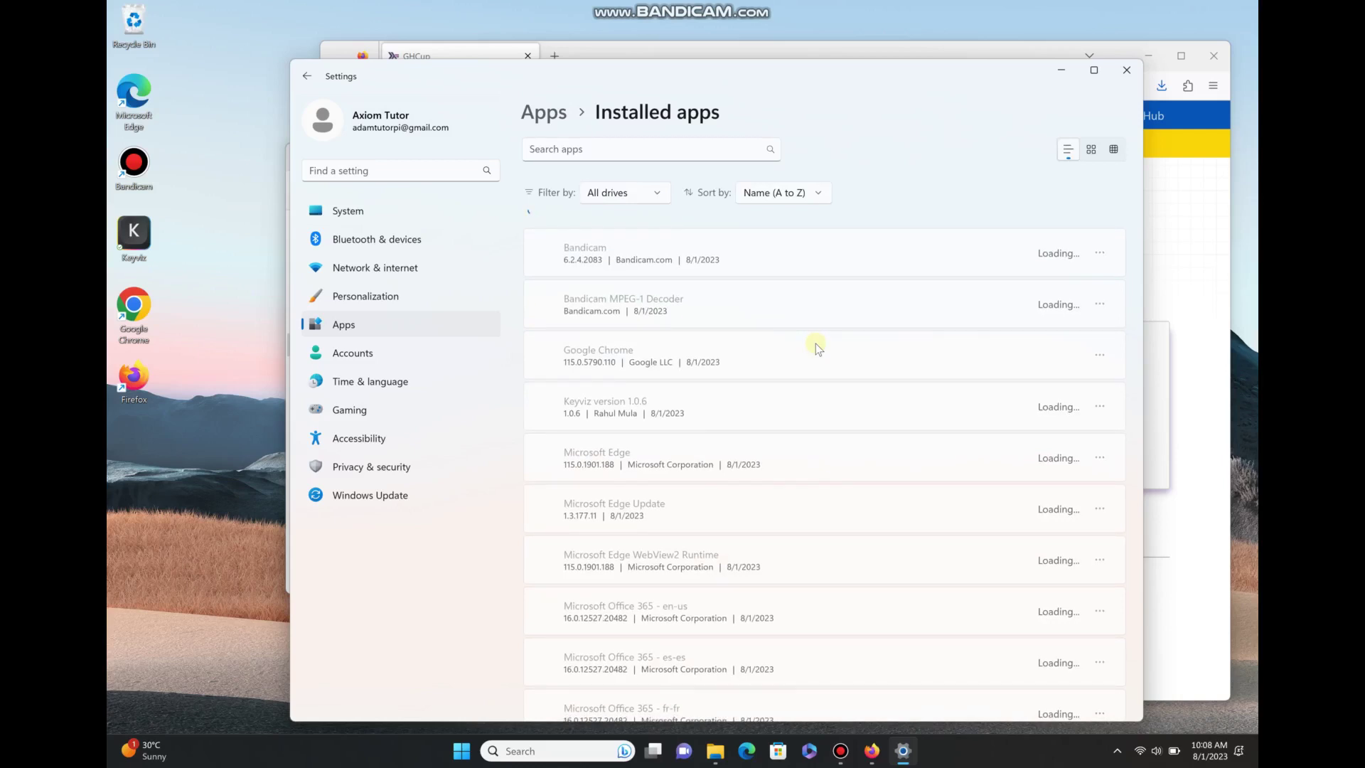
# Step: Uninstall Media Player from the installed apps
pyautogui.scroll(-3, 816, 344)
pyautogui.scroll(-3, 816, 344)
pyautogui.scroll(-2, 816, 343)
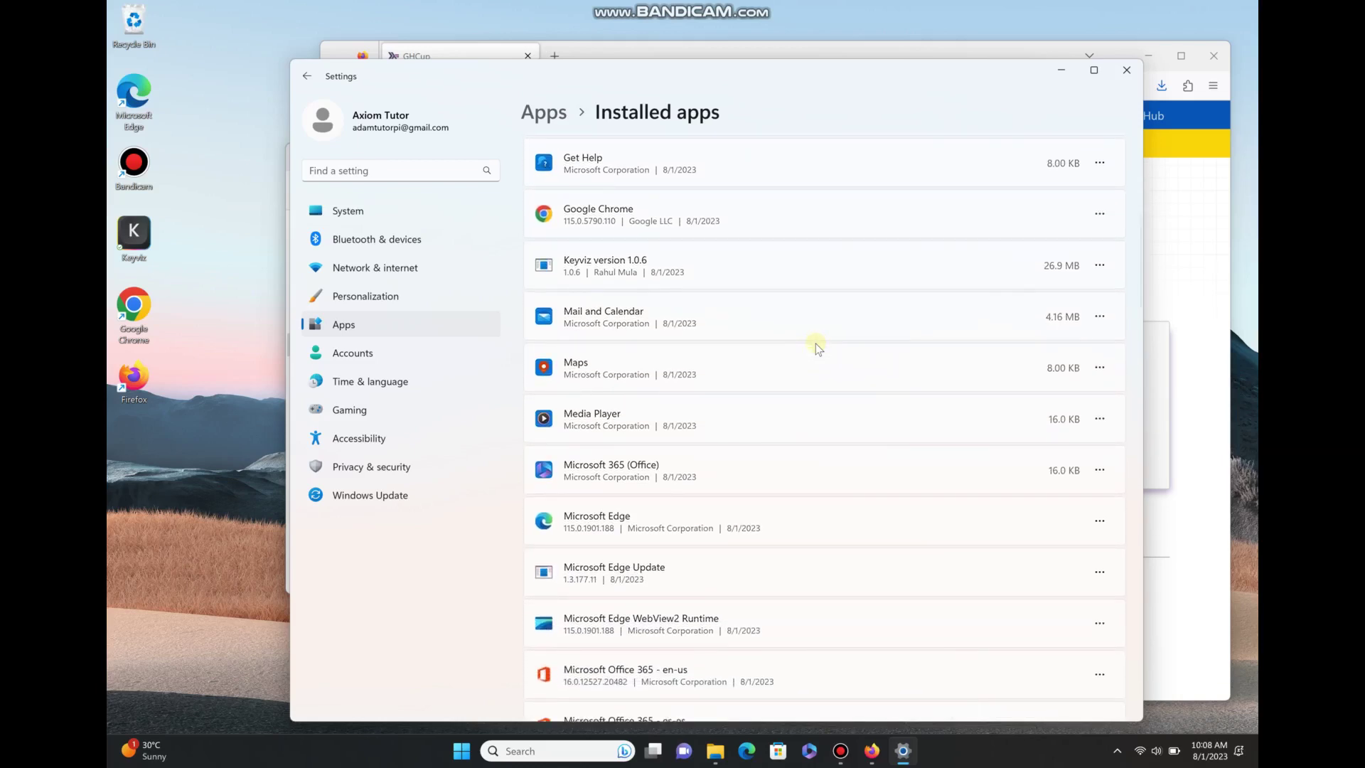
pyautogui.scroll(-3, 816, 343)
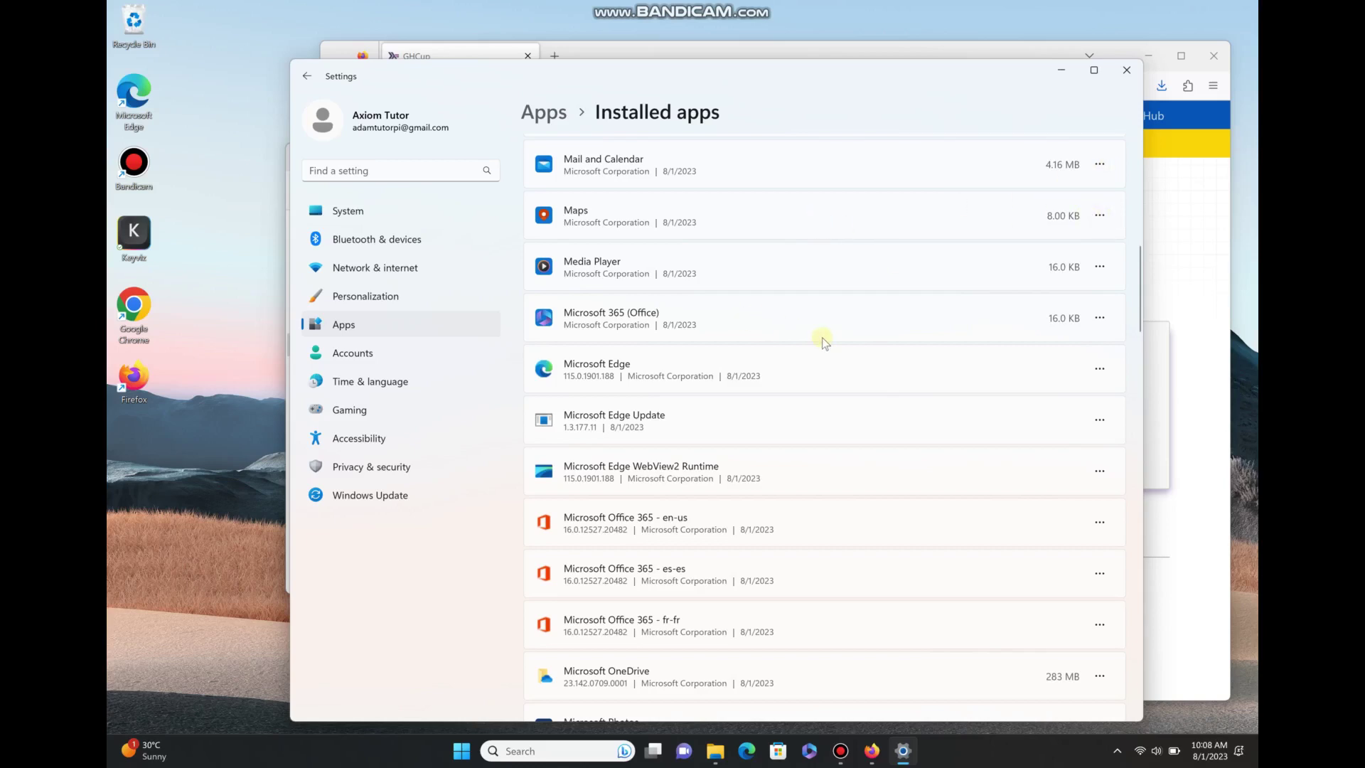
pyautogui.click(1100, 267)
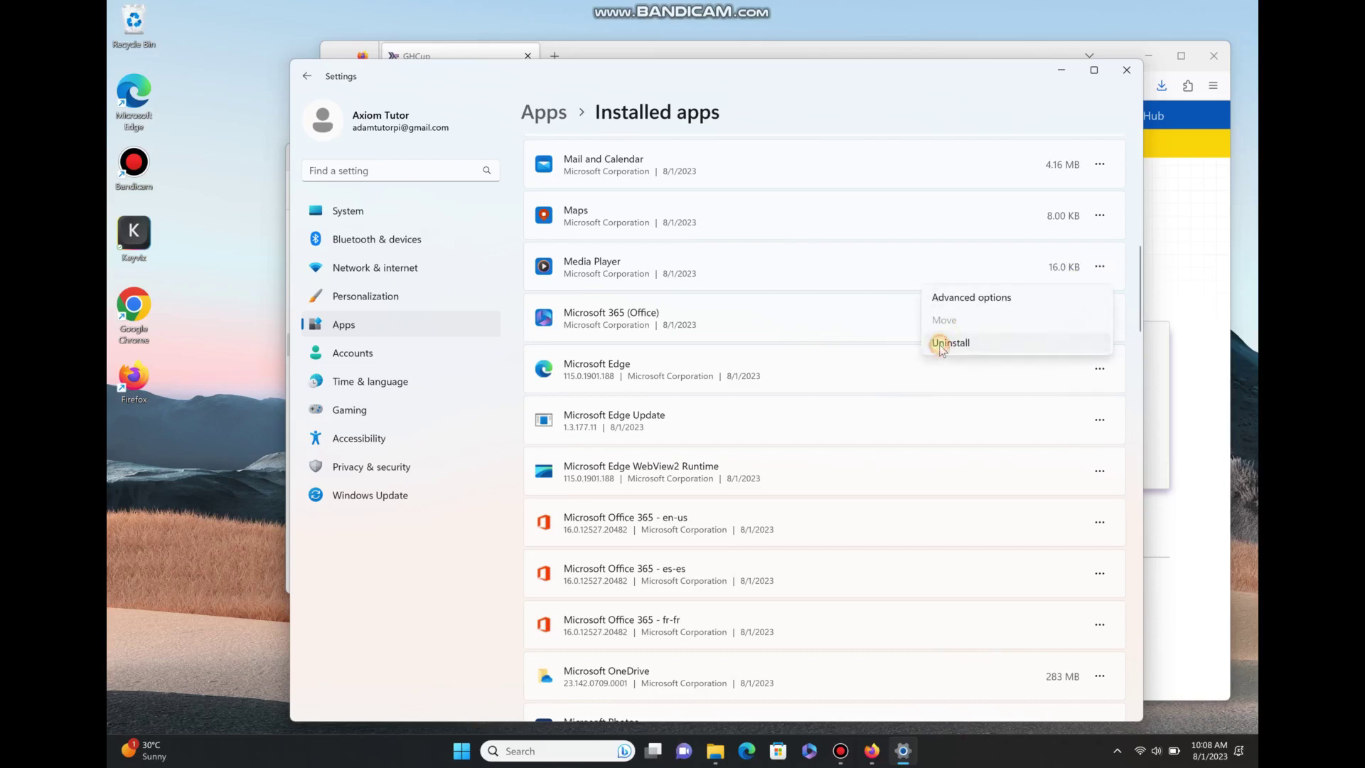
pyautogui.click(940, 344)
pyautogui.click(1056, 349)
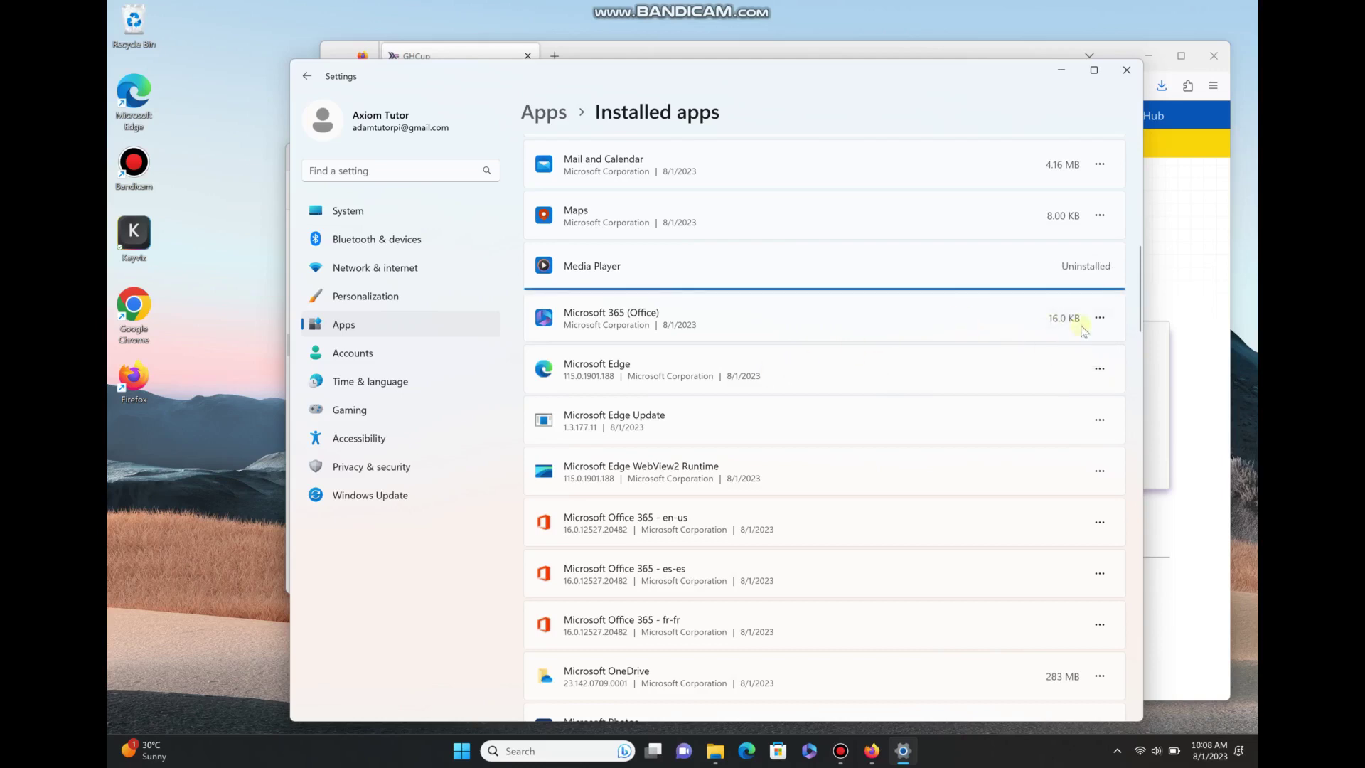
# Step: Uninstall Microsoft 365 (Office) from the installed apps
pyautogui.click(1099, 318)
pyautogui.click(940, 394)
pyautogui.click(1043, 345)
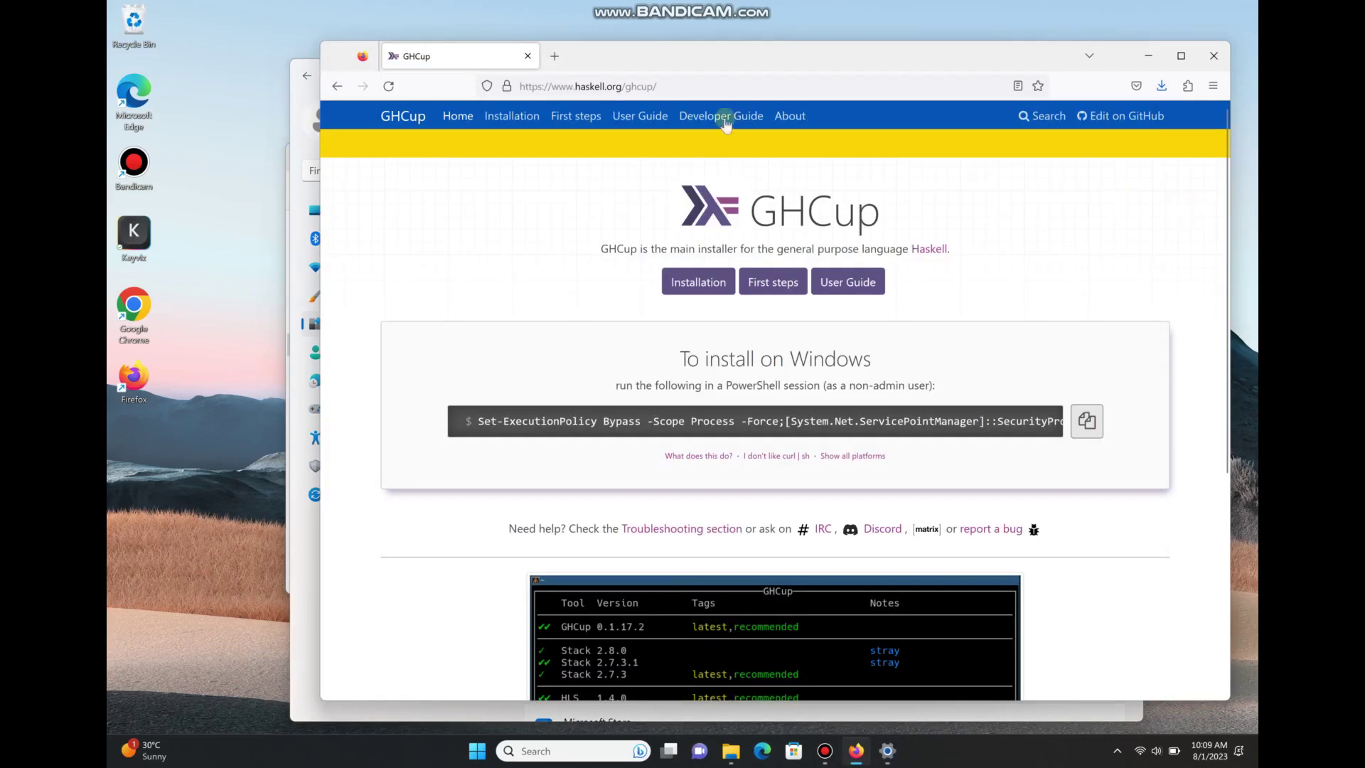
# Step: Search the web for vlc in Firefox, save the vlc-3.0.18-win64 installer to Downloads, and return to the installed apps in Settings
pyautogui.click(561, 56)
pyautogui.write('vlc')
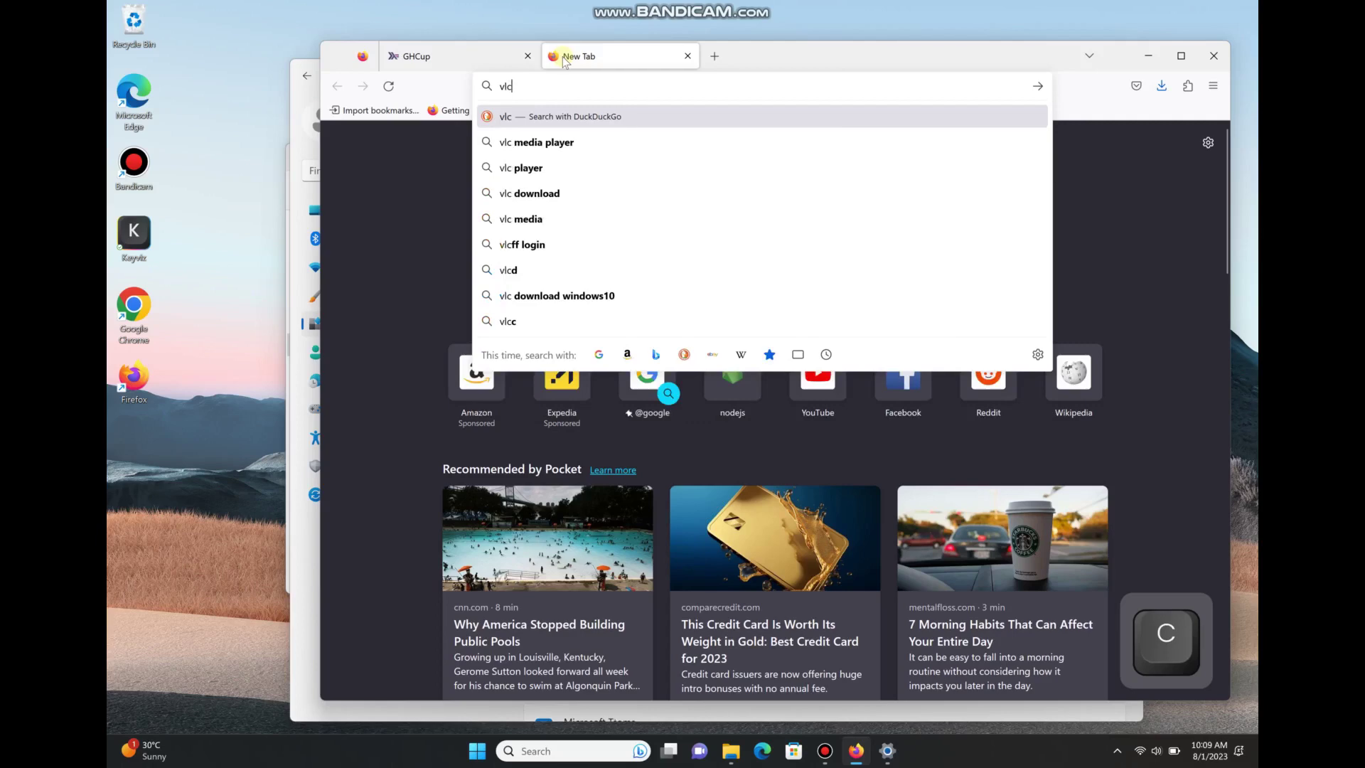
pyautogui.press('Return')
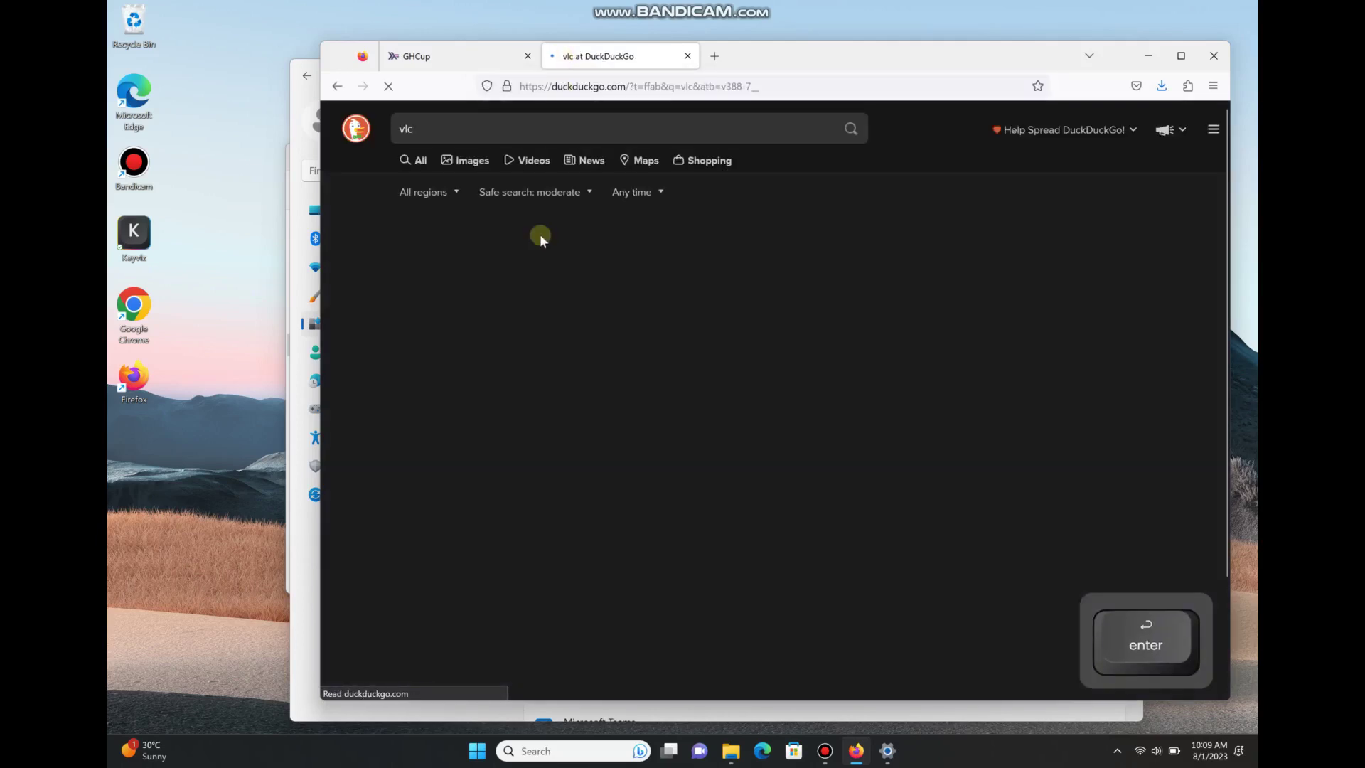
pyautogui.click(488, 246)
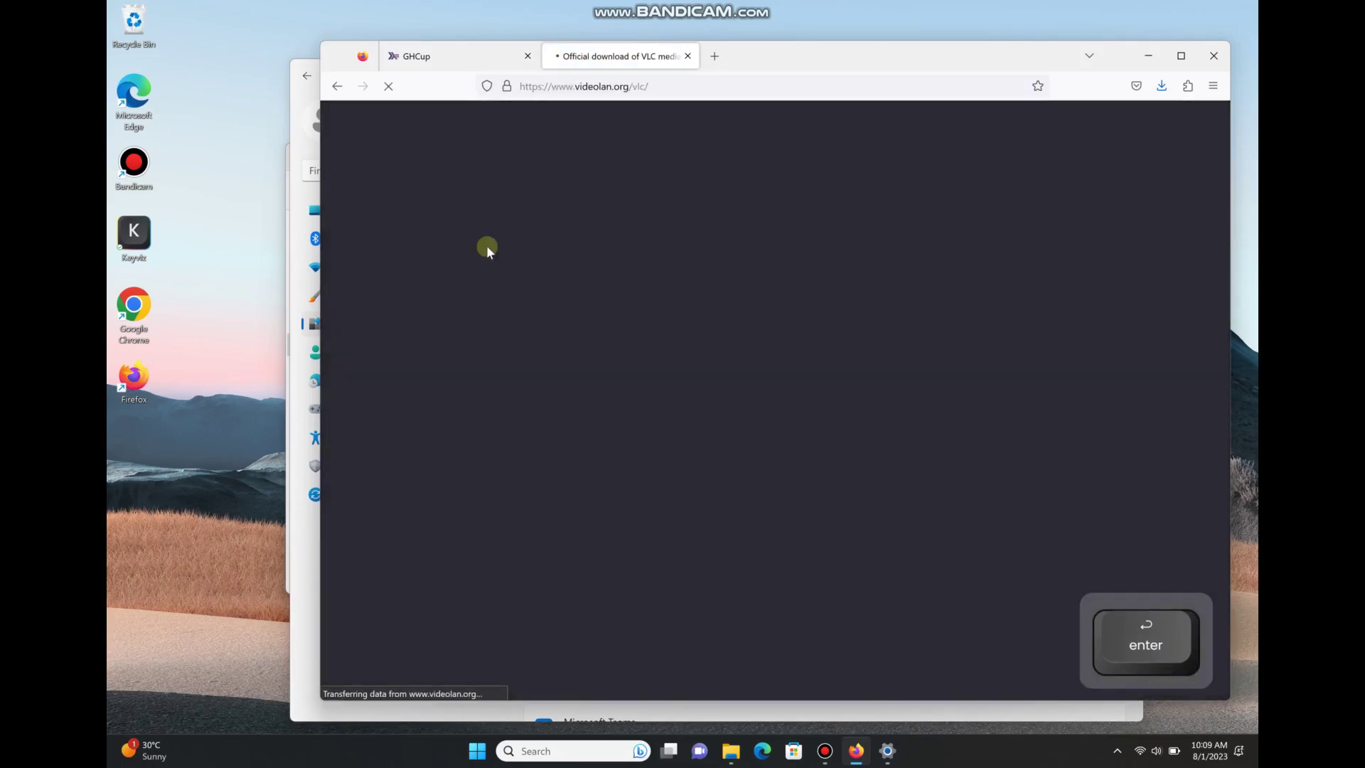
pyautogui.click(785, 344)
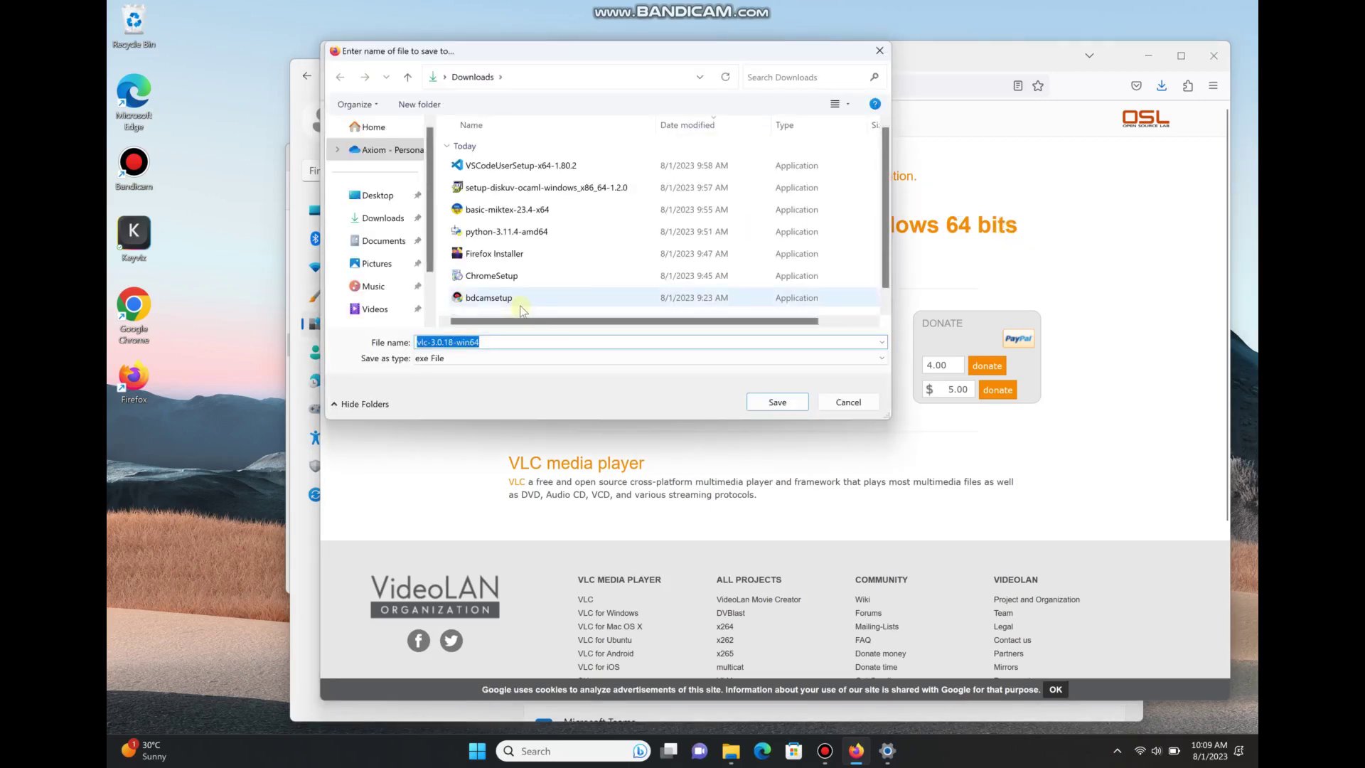
pyautogui.click(782, 402)
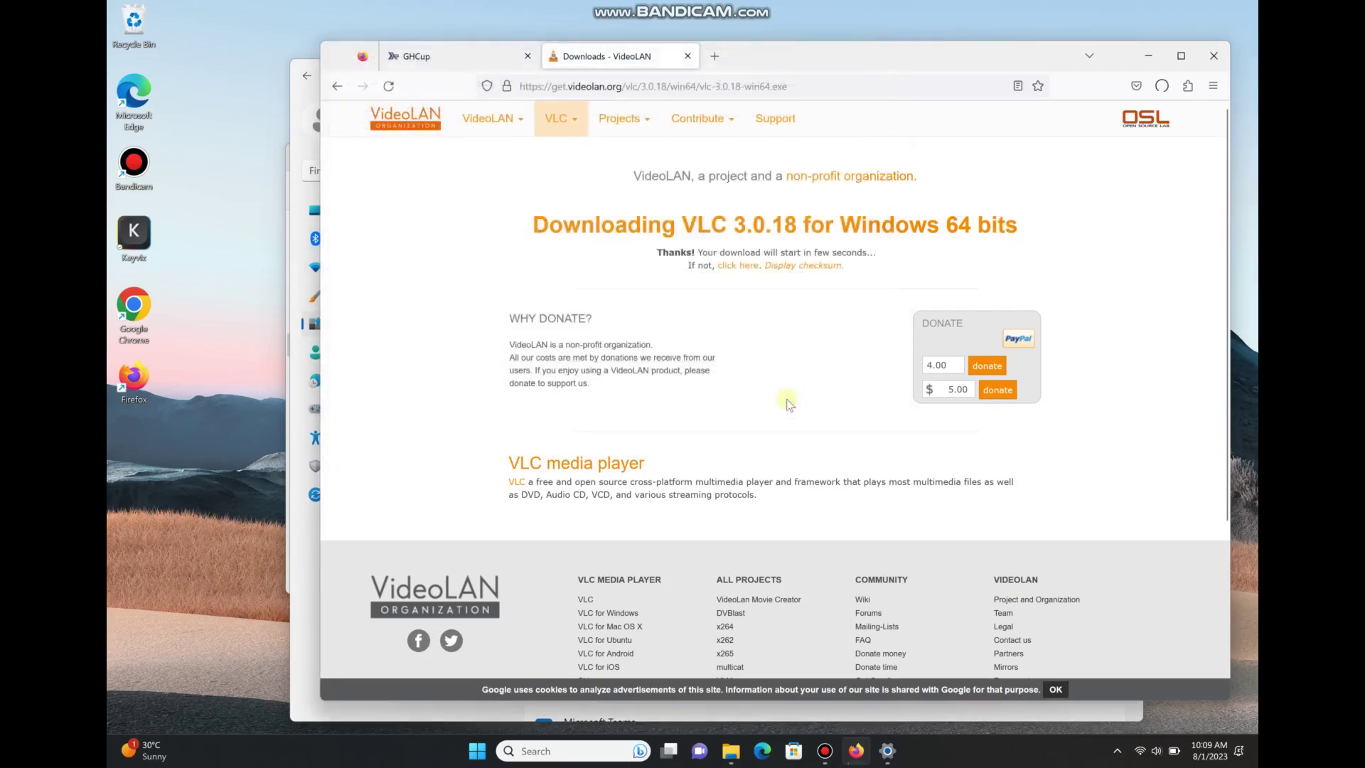
pyautogui.click(687, 56)
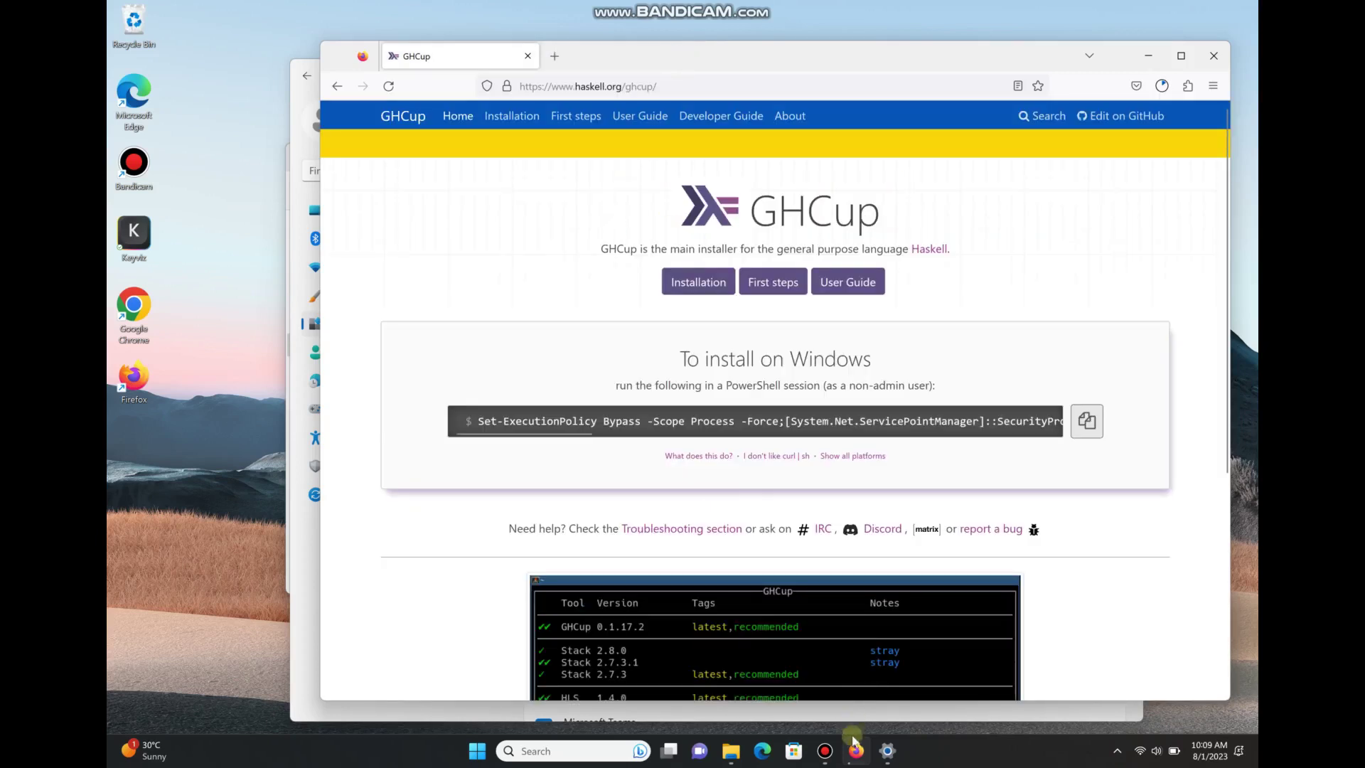
pyautogui.moveTo(835, 761)
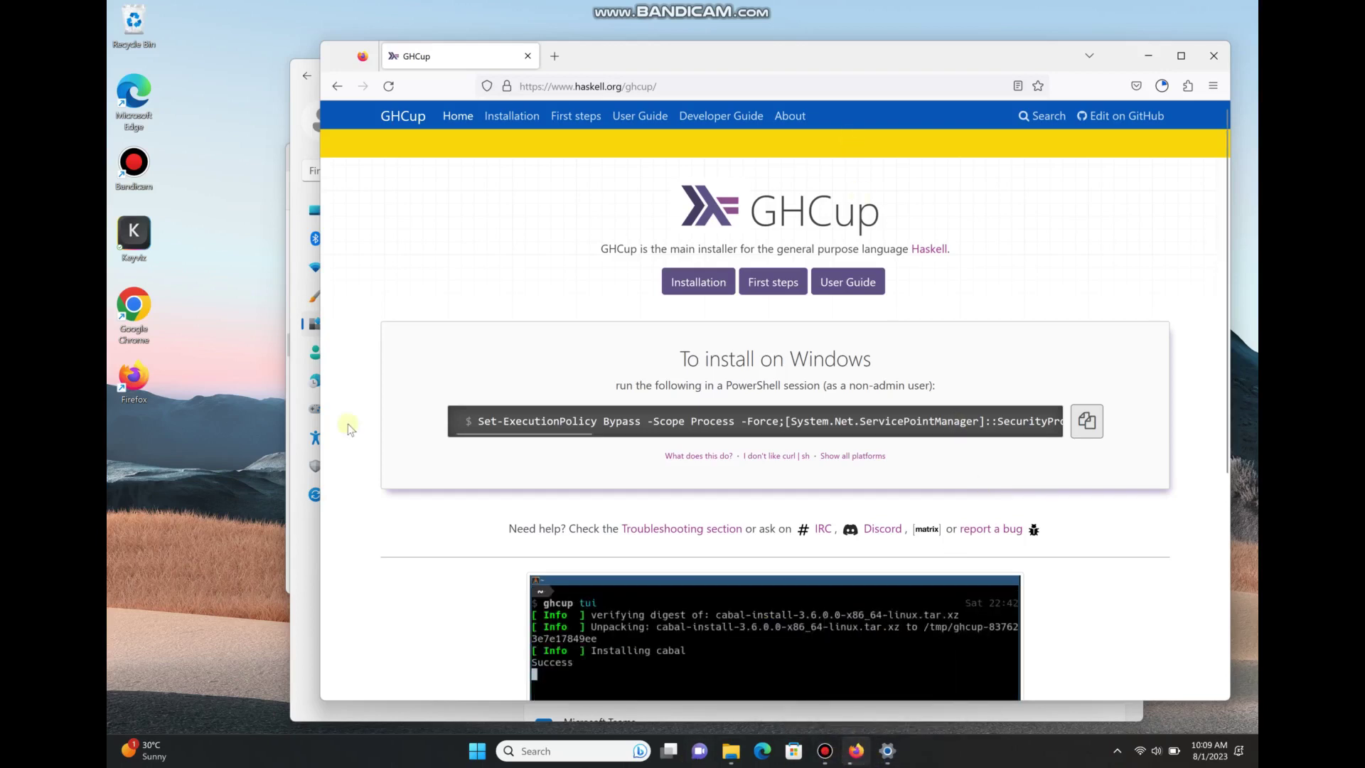
pyautogui.click(888, 751)
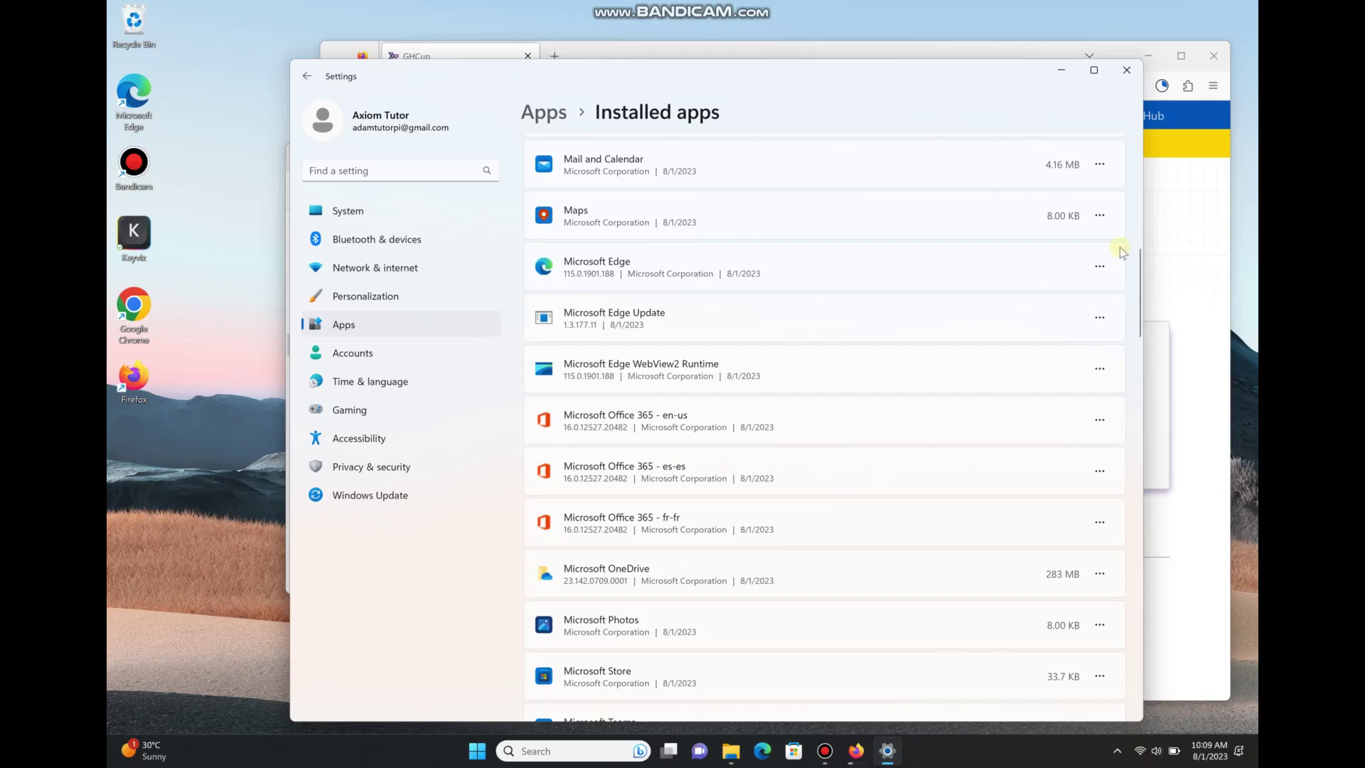
pyautogui.click(1102, 267)
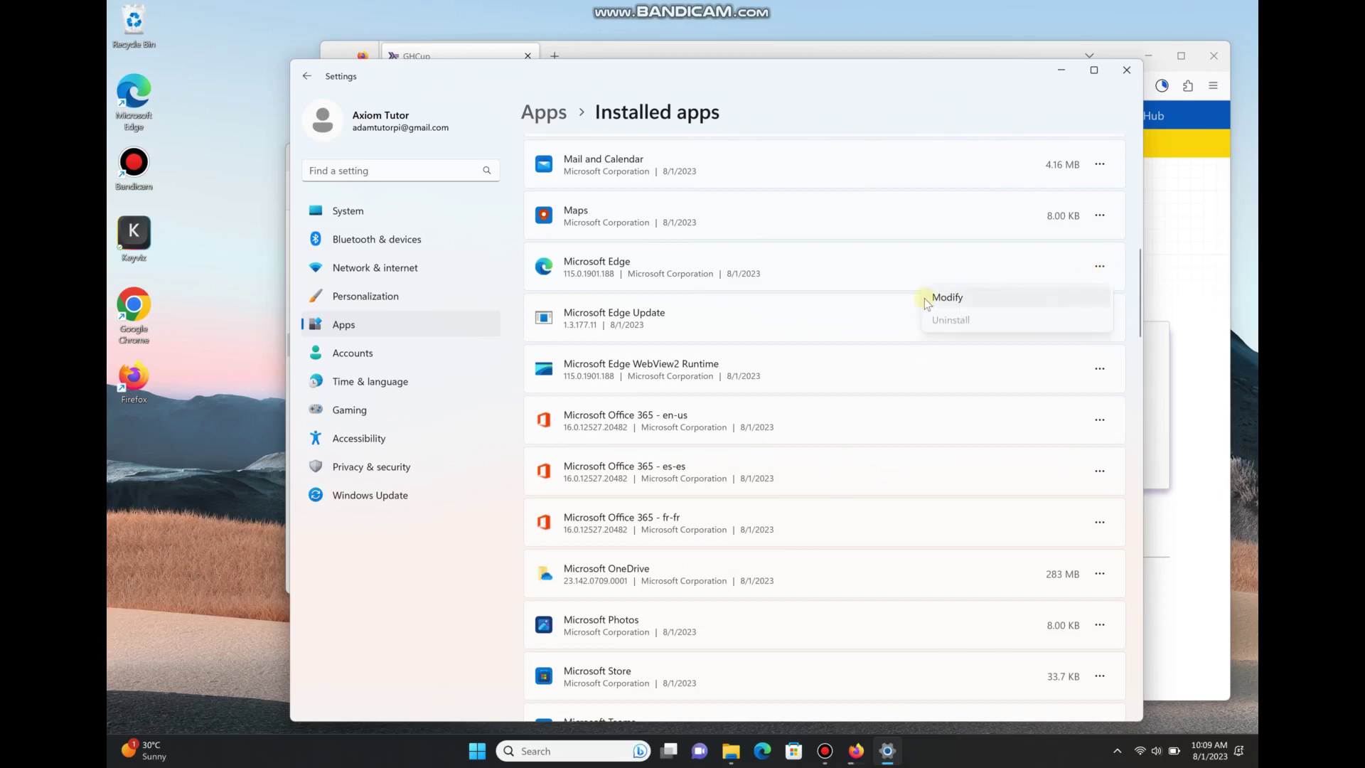
pyautogui.click(959, 304)
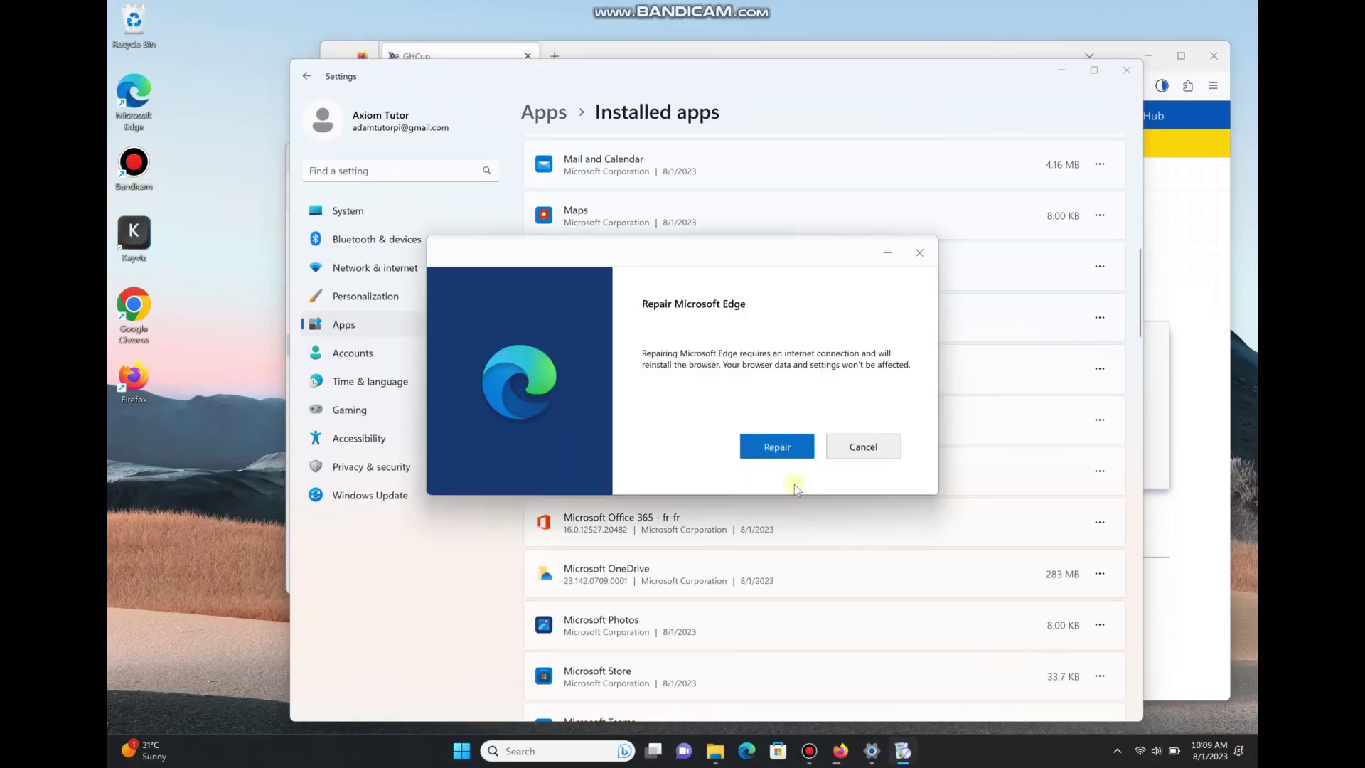
pyautogui.click(879, 447)
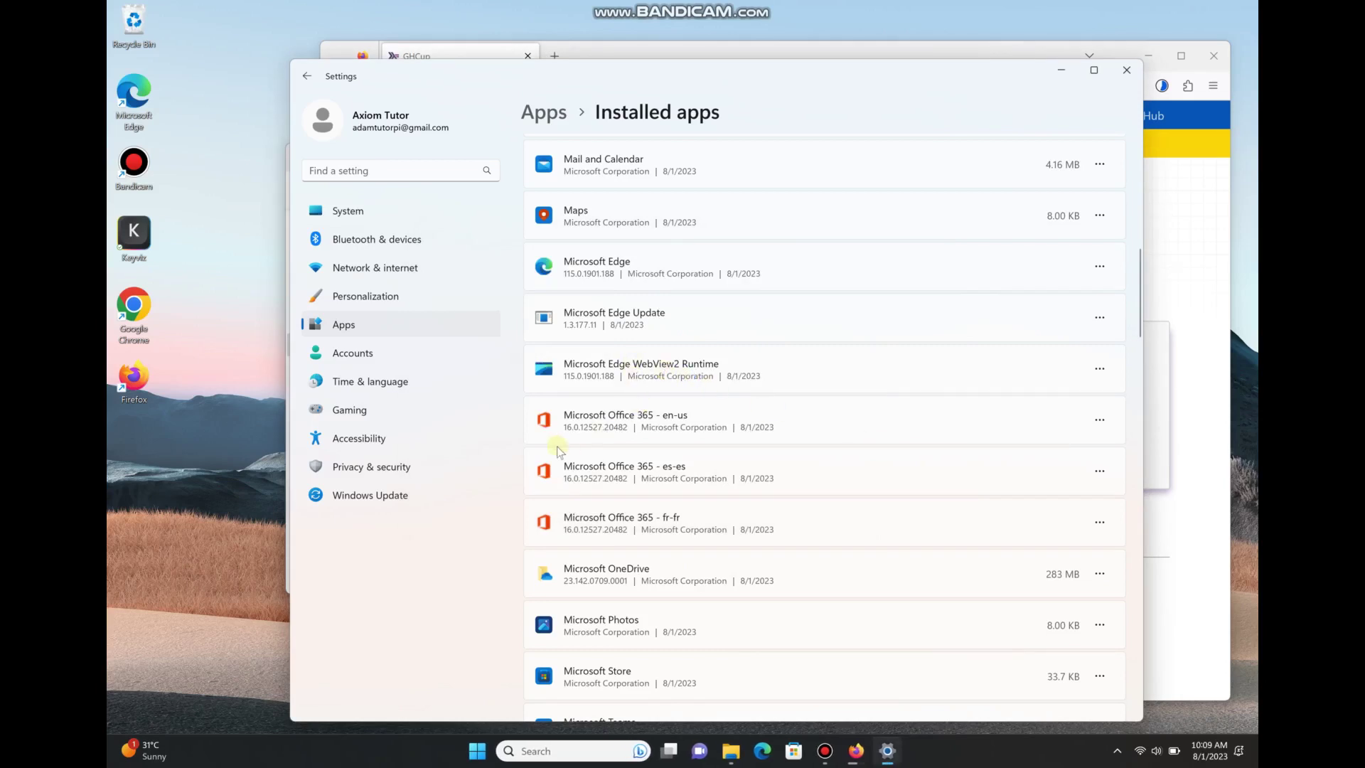
# Step: Uninstall Microsoft Office 365 - en-us and approve the system change
pyautogui.click(1100, 421)
pyautogui.click(961, 478)
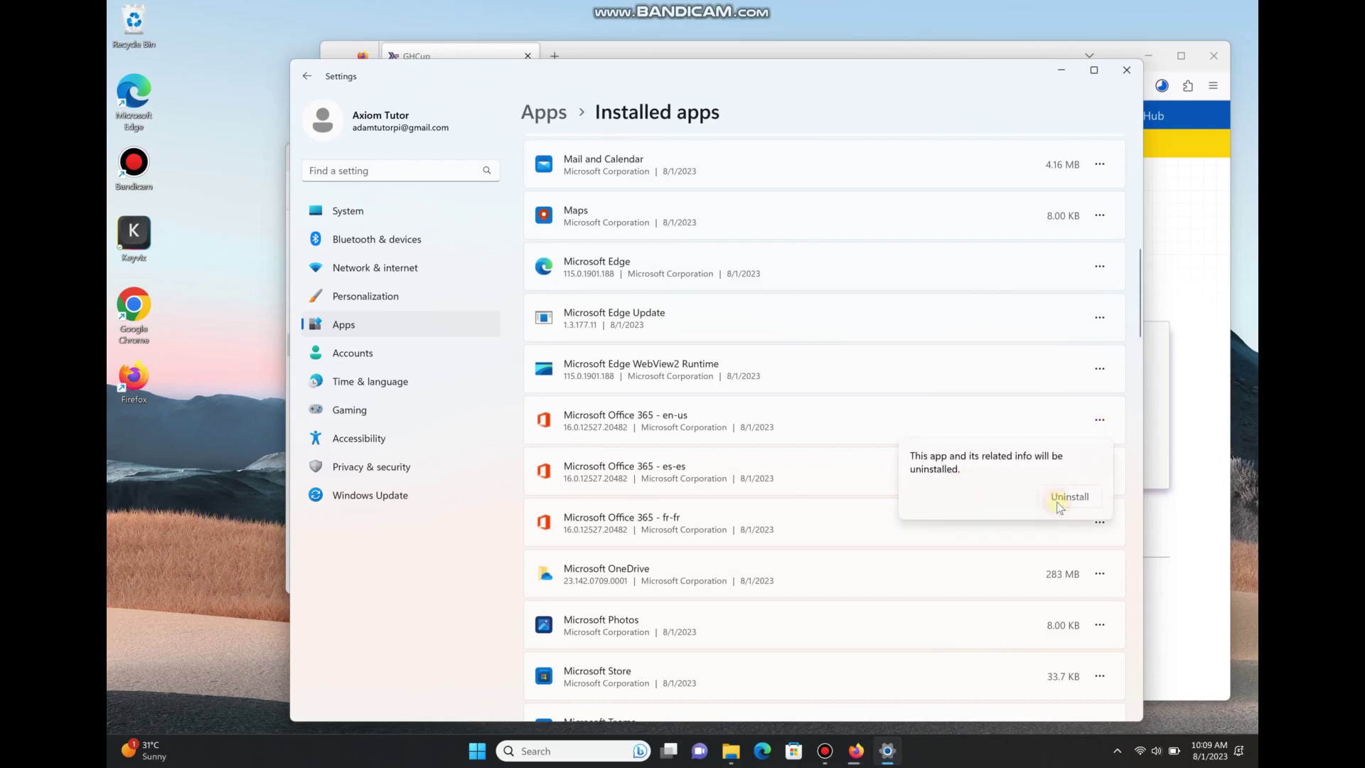
pyautogui.click(1069, 497)
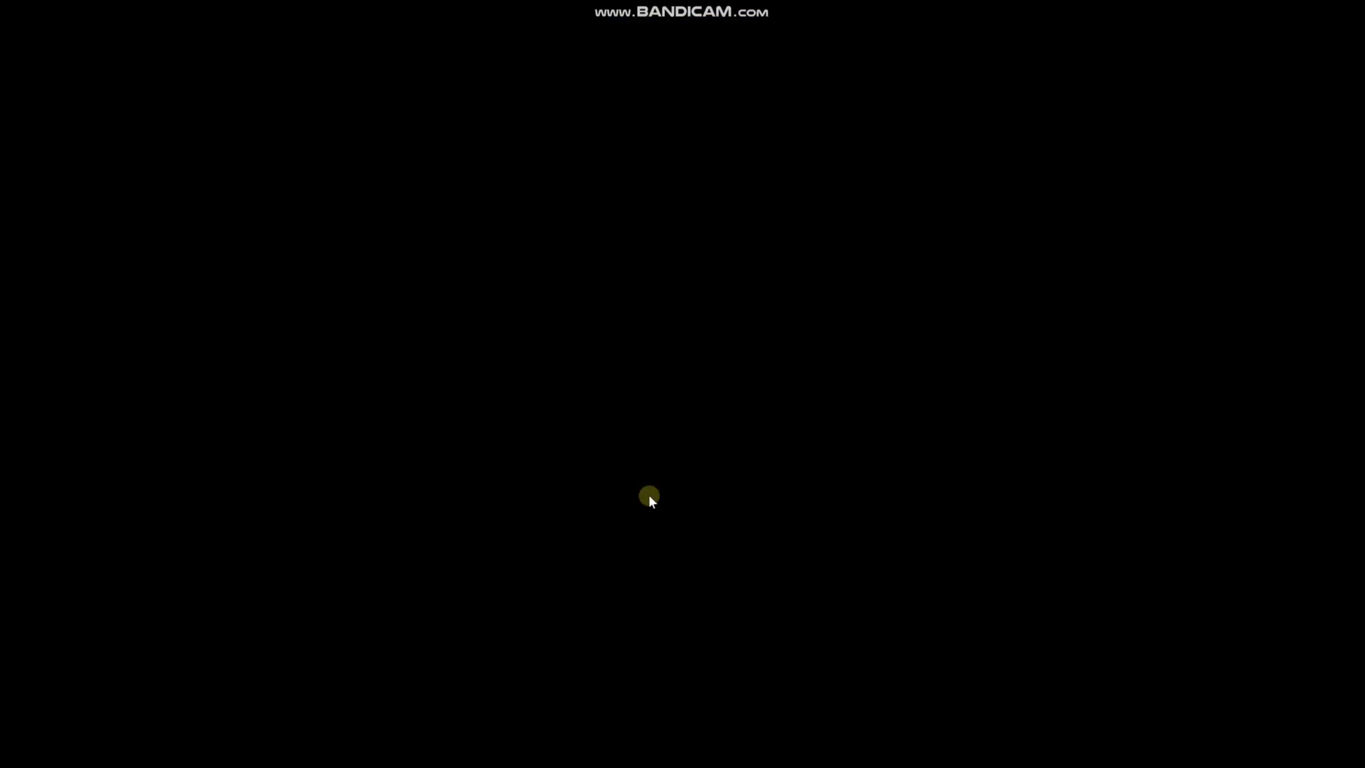
pyautogui.click(650, 498)
# Step: Uninstall Microsoft Office 365 - es-es from the installed apps
pyautogui.click(1100, 473)
pyautogui.click(950, 526)
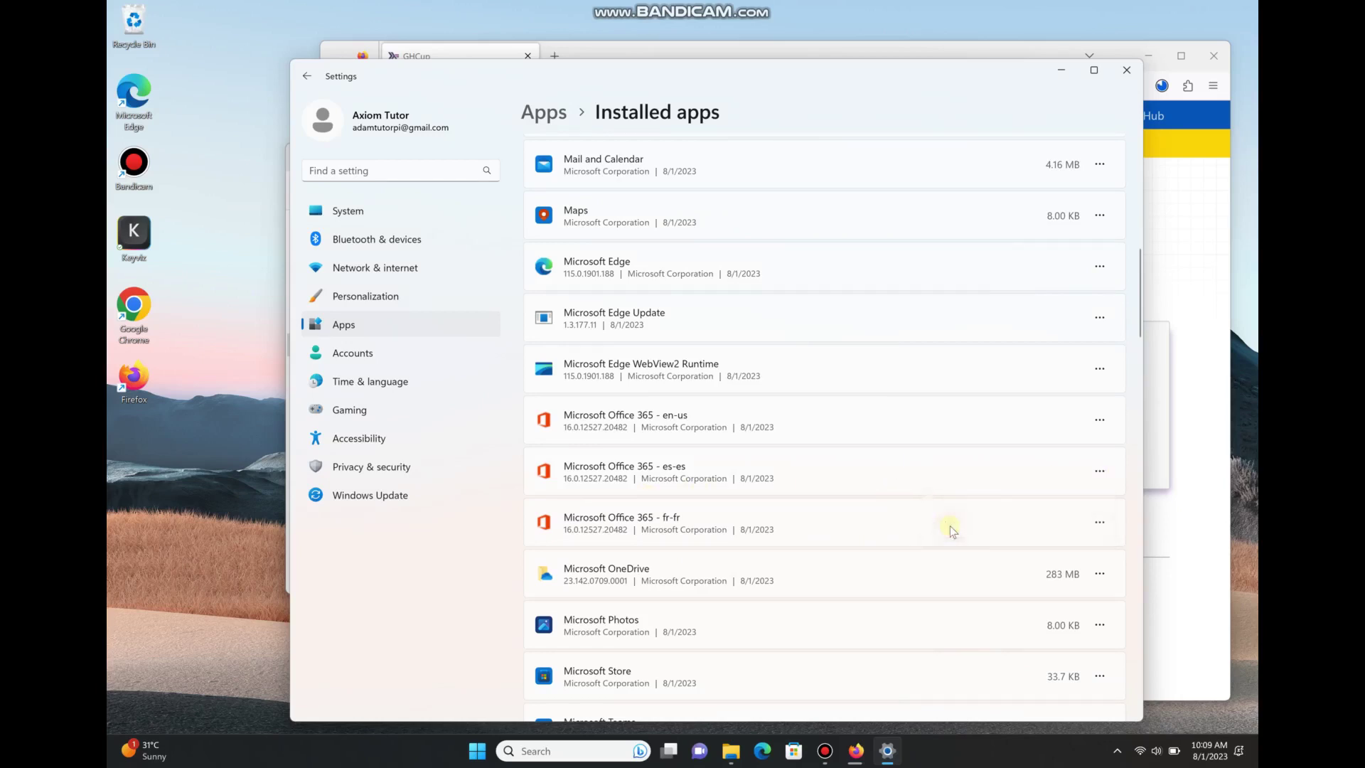
pyautogui.click(1064, 550)
# Step: Uninstall Microsoft Office 365 - fr-fr and approve the system change
pyautogui.click(1099, 526)
pyautogui.click(955, 576)
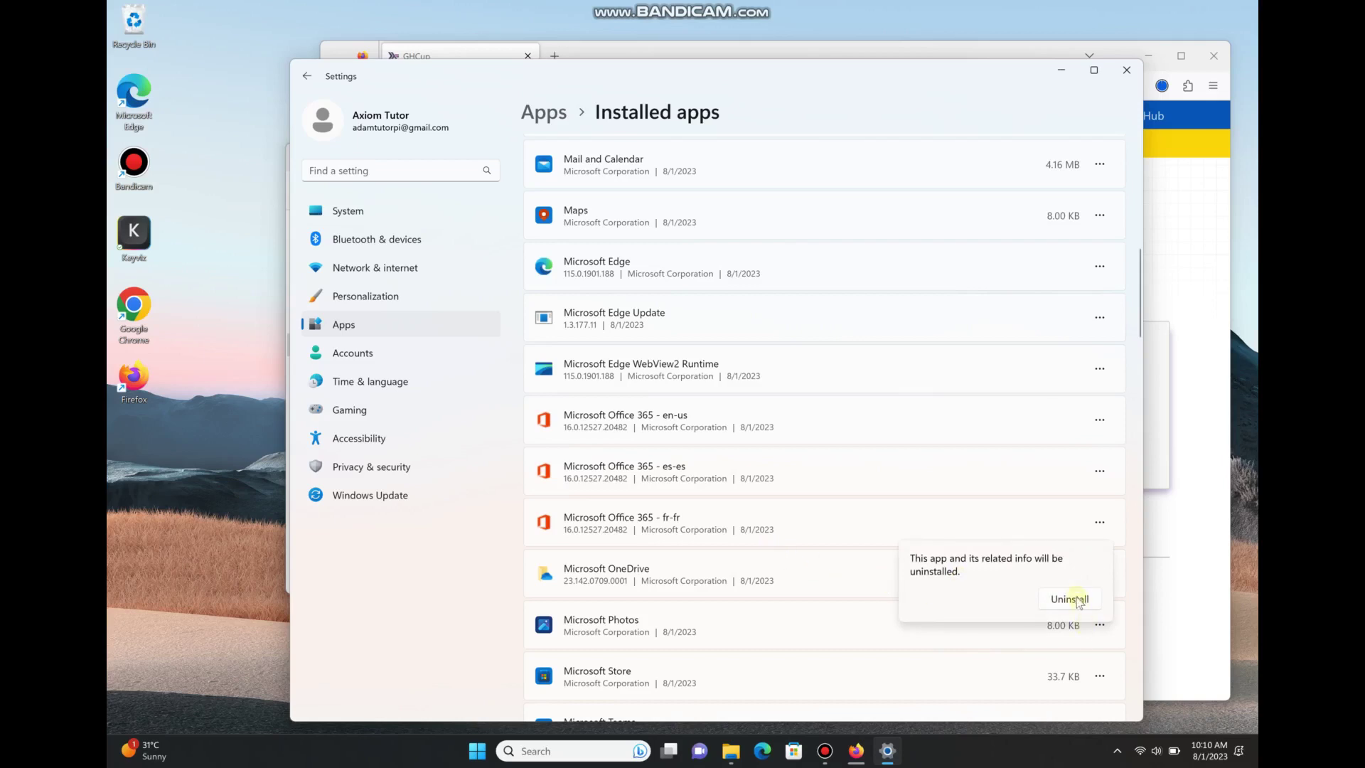
pyautogui.click(1071, 601)
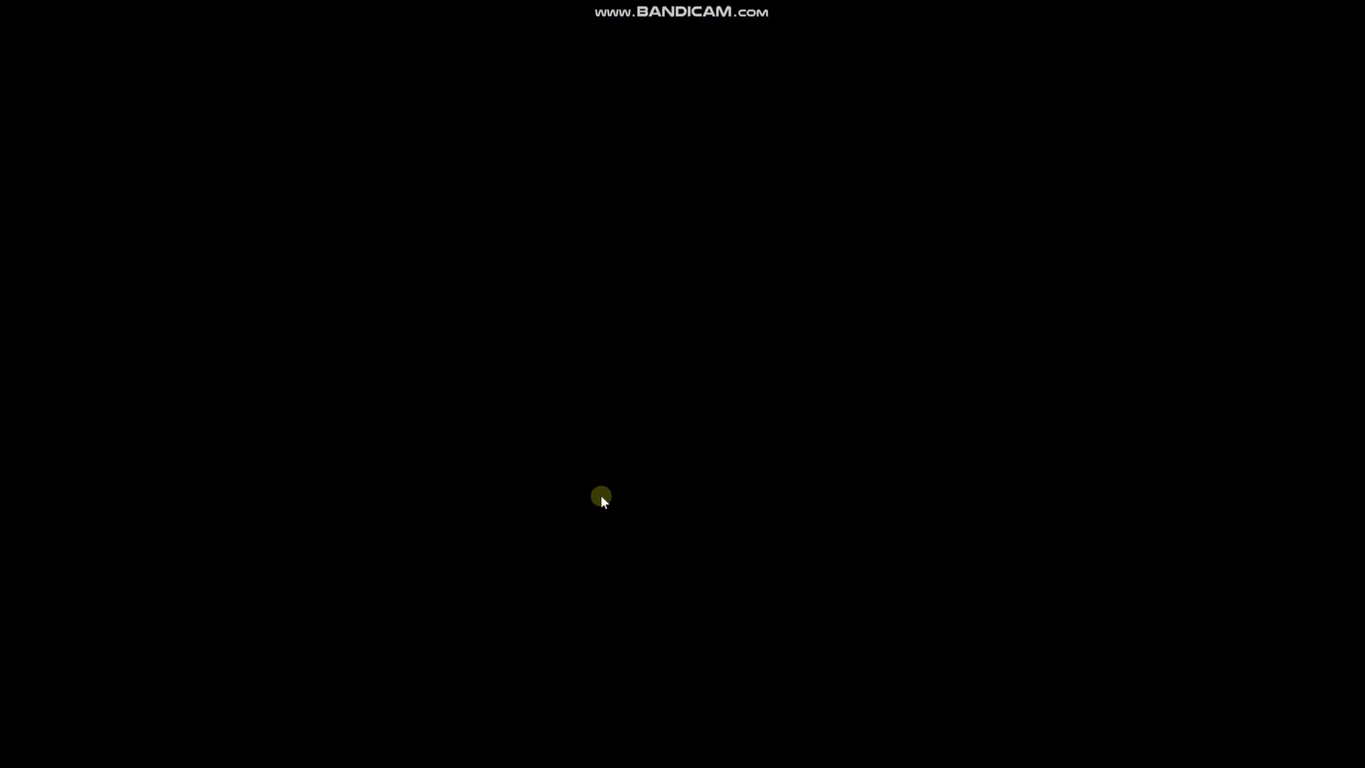
pyautogui.click(600, 495)
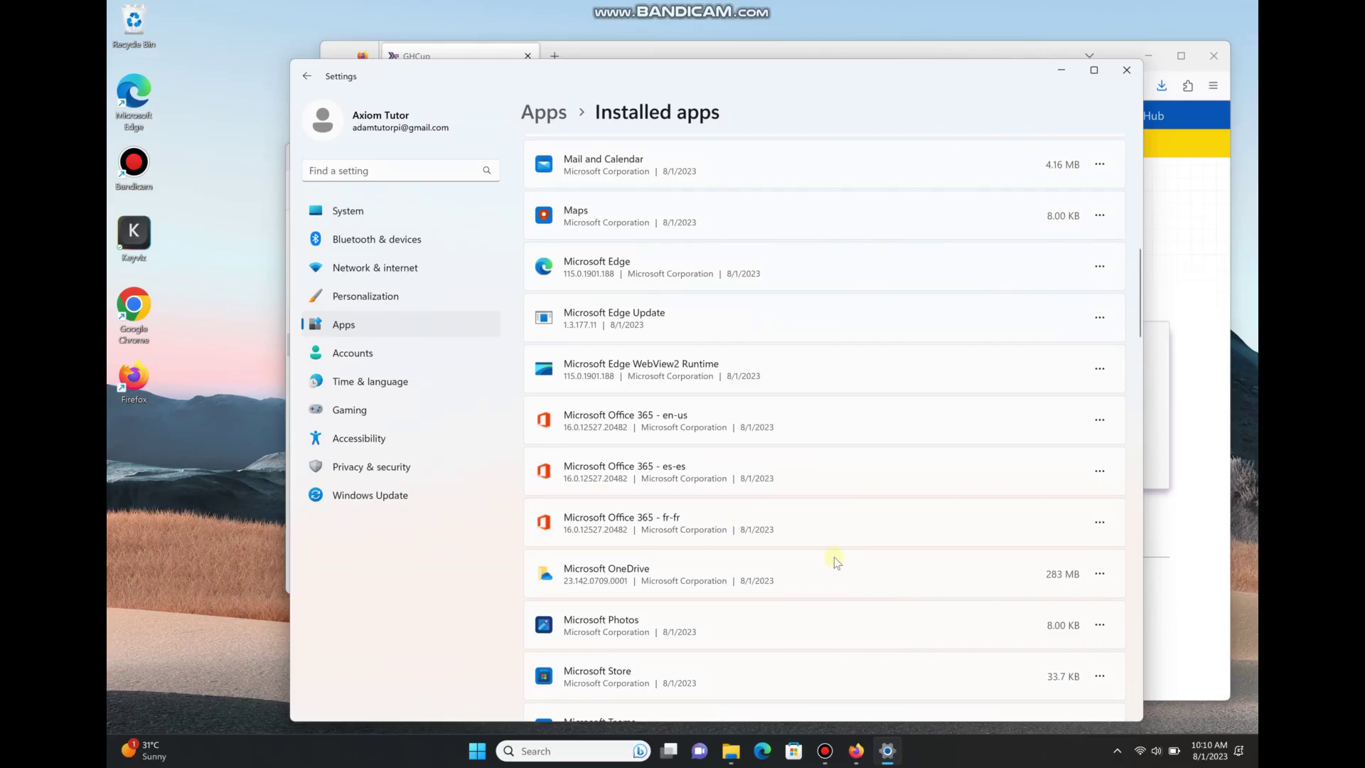
# Step: Switch to Firefox and check its recent downloads for the VLC installer
pyautogui.moveTo(853, 761)
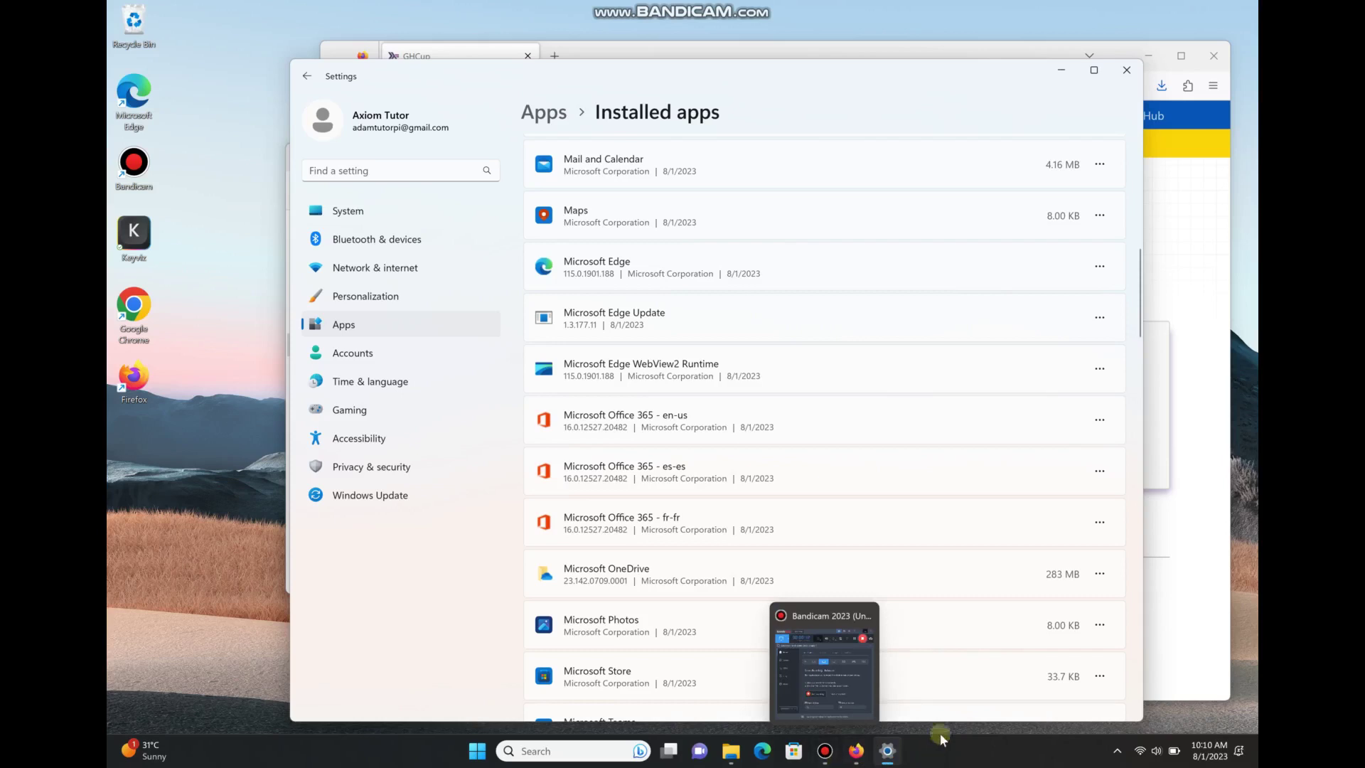
pyautogui.click(949, 50)
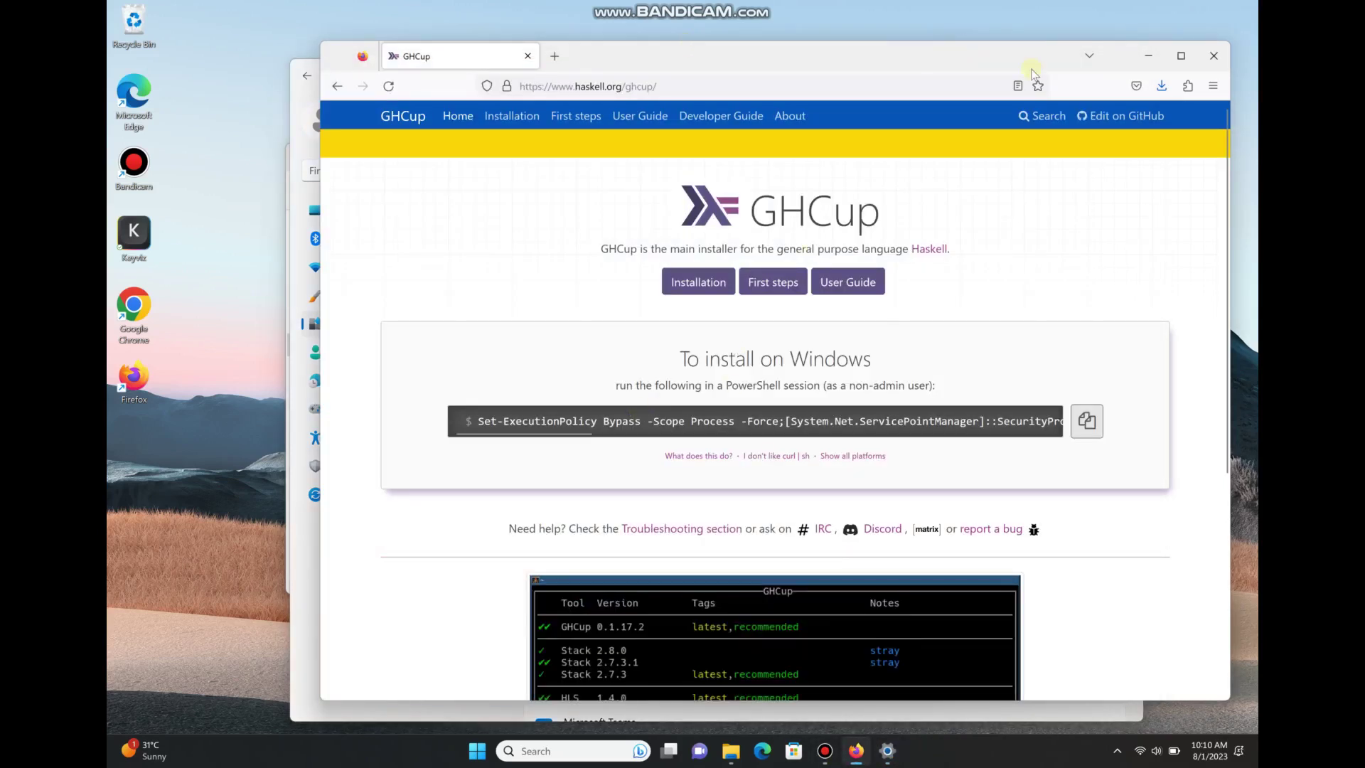
pyautogui.click(1162, 87)
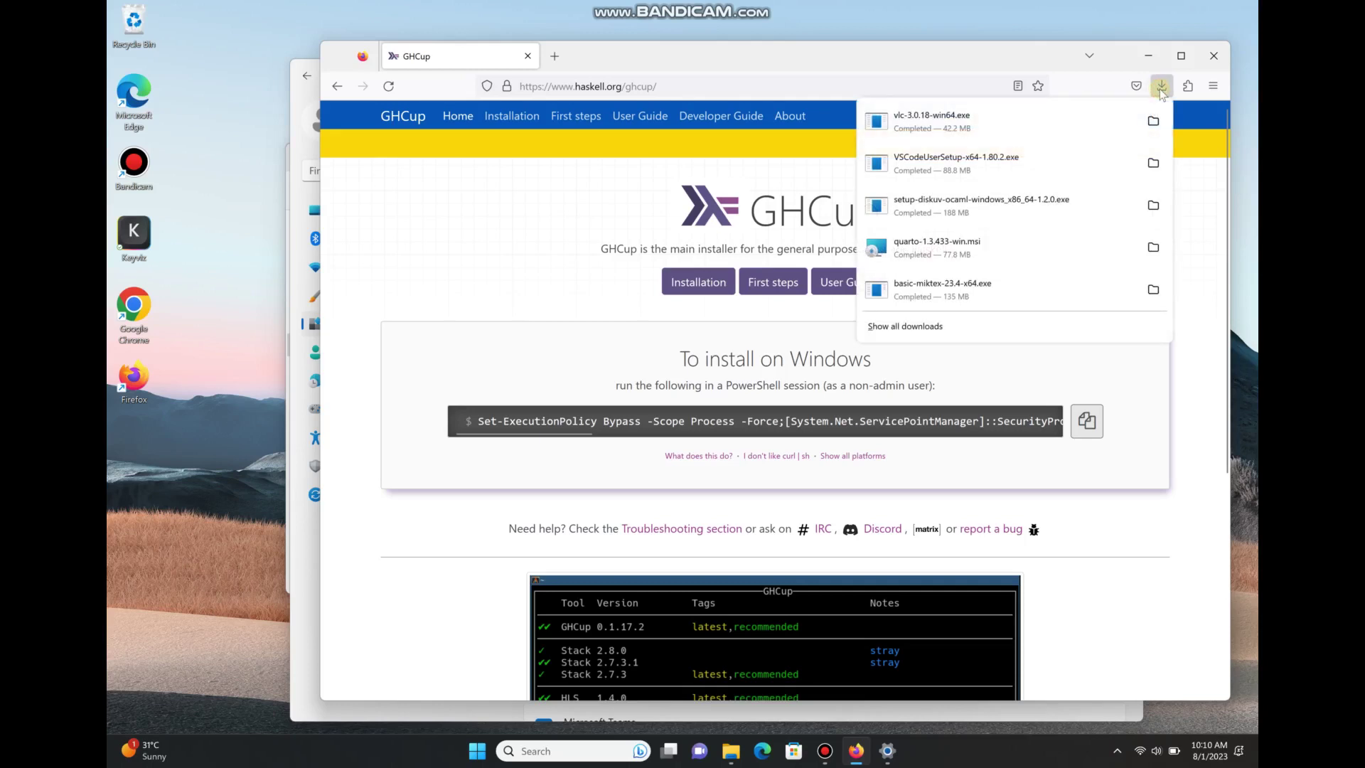
pyautogui.press('Escape')
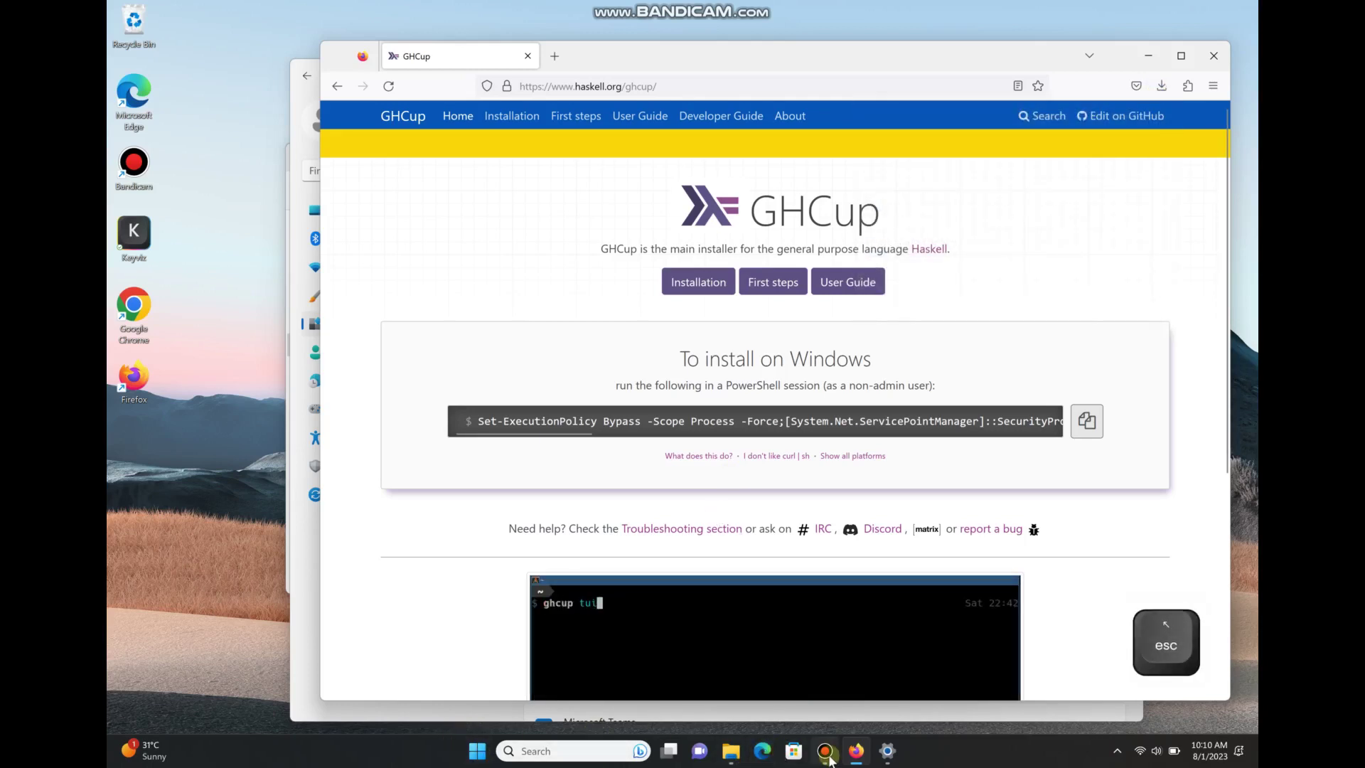
# Step: Launch the node-v18.17.0-x64 installer from the Downloads folder and start the Node.js repair
pyautogui.moveTo(897, 761)
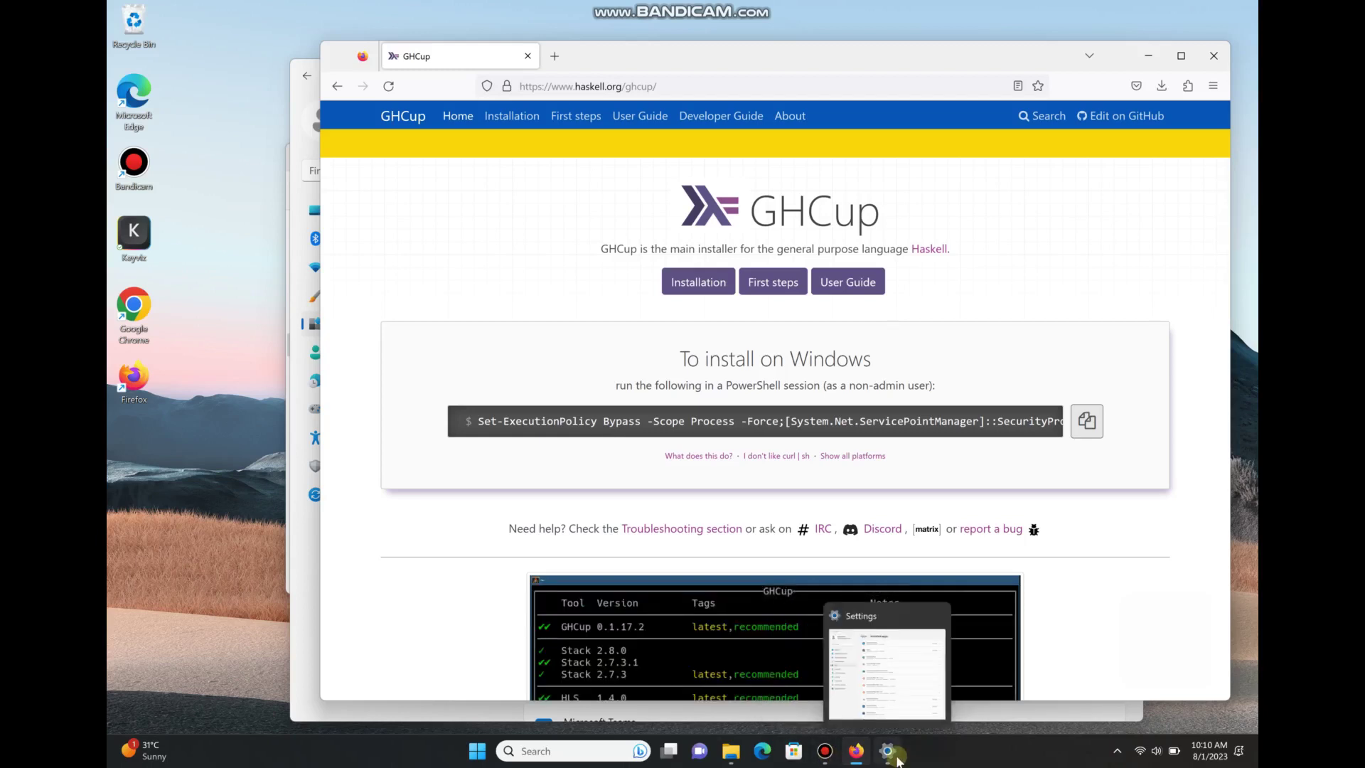
pyautogui.click(731, 751)
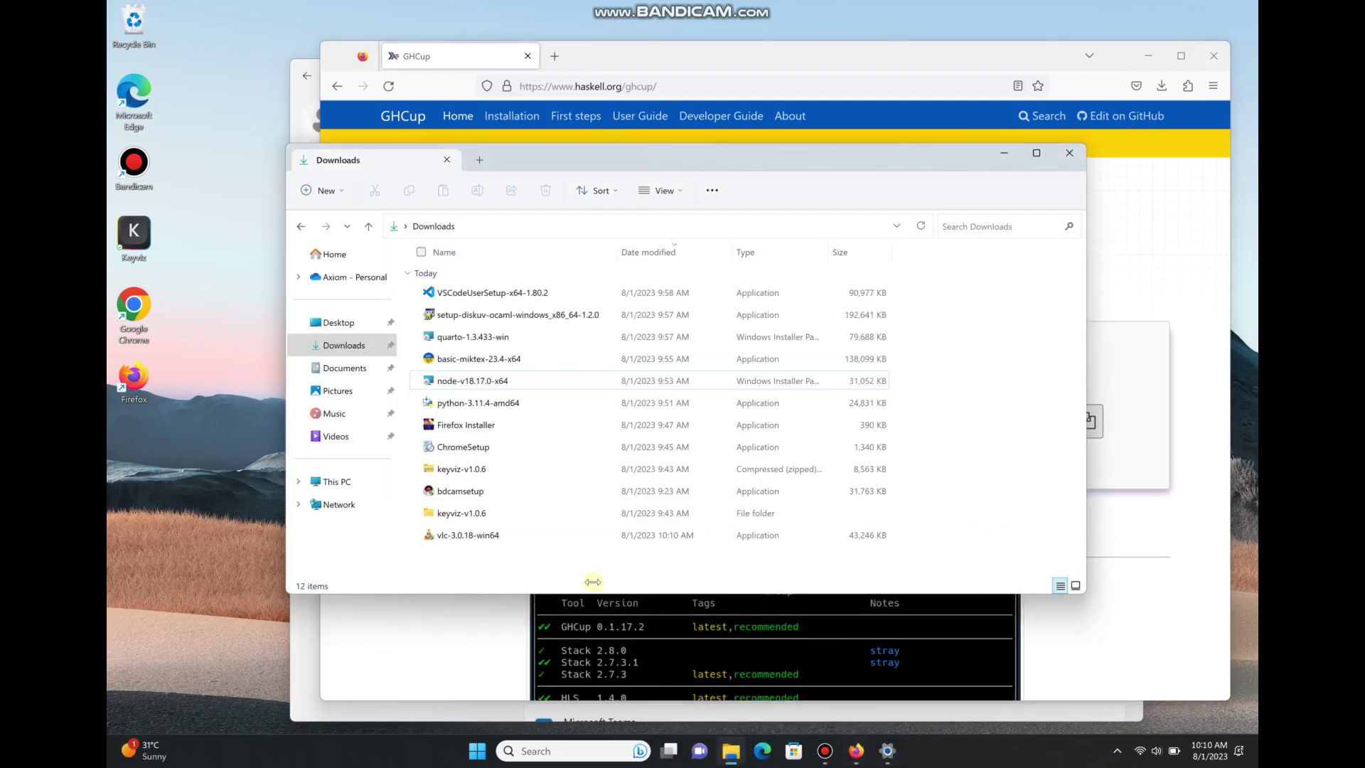
pyautogui.click(462, 383)
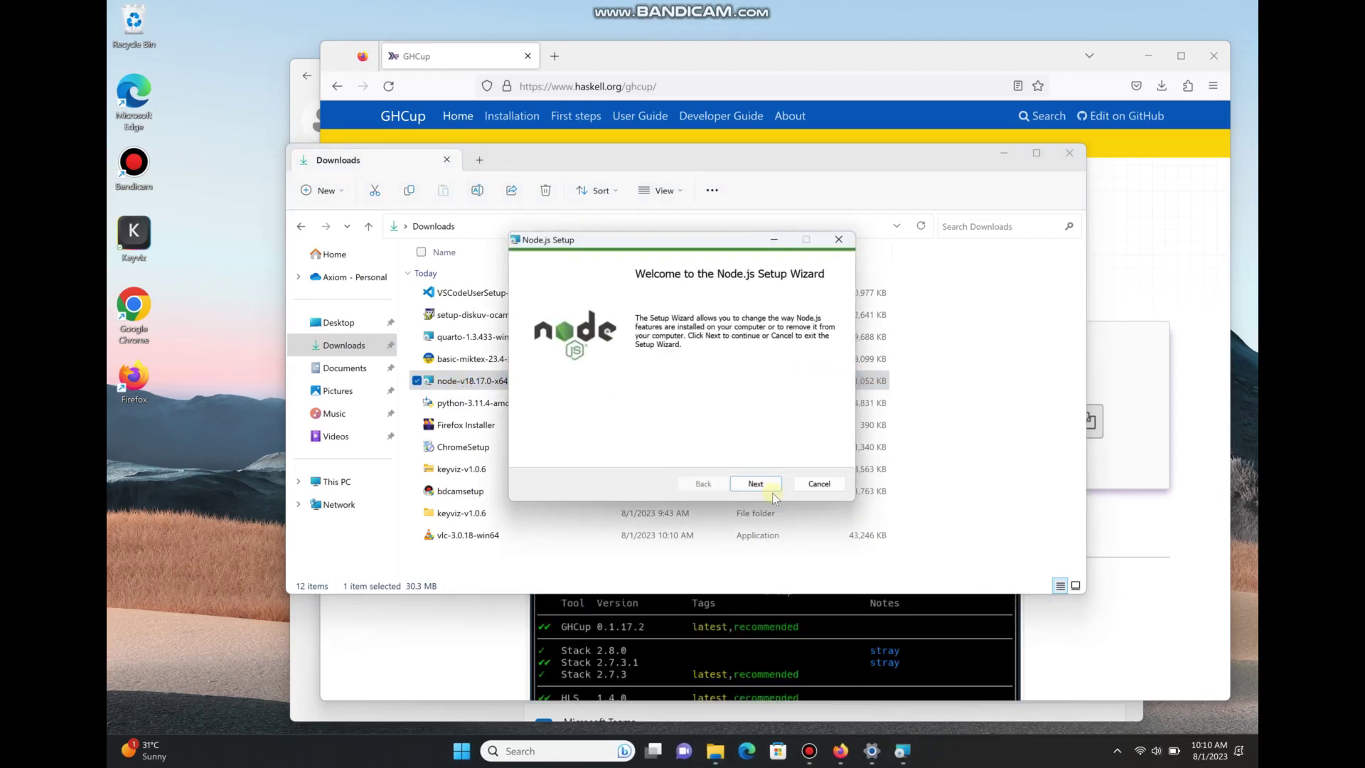
pyautogui.click(757, 486)
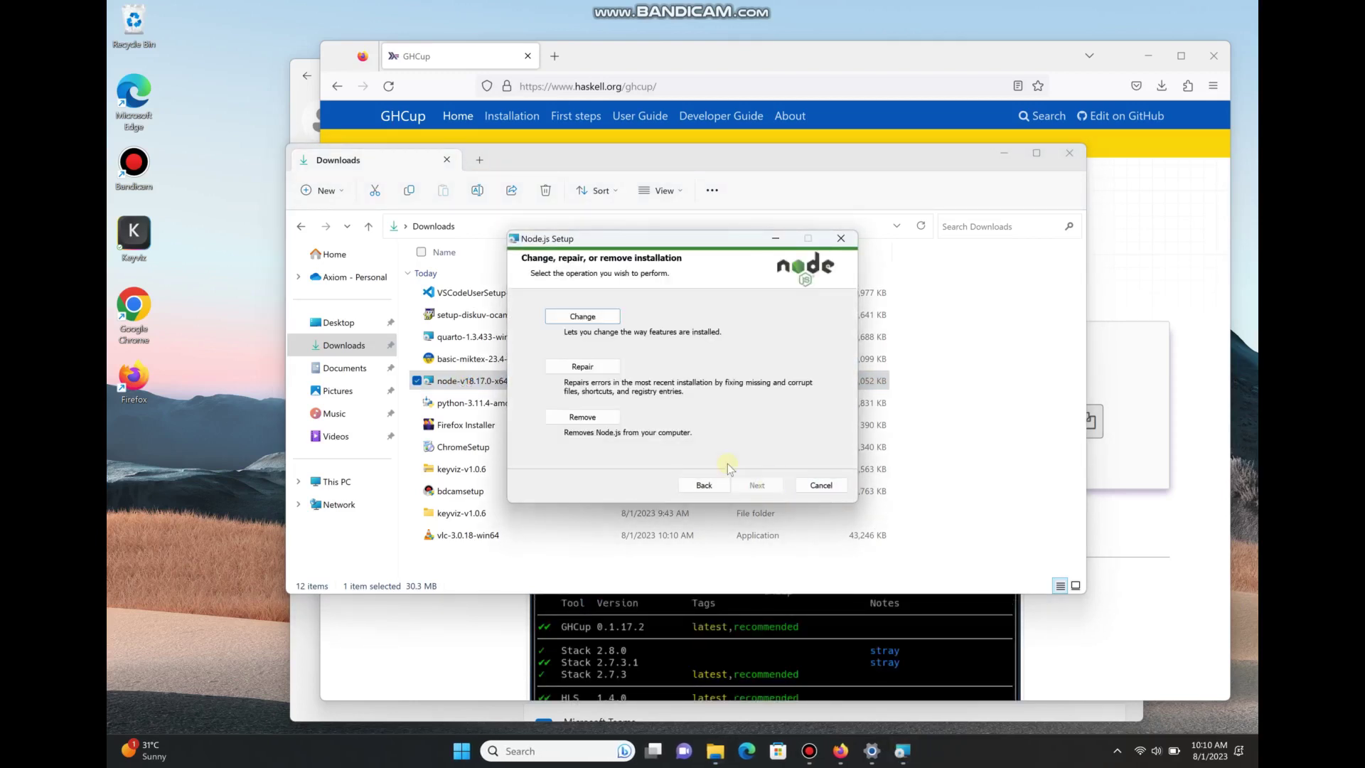
pyautogui.click(584, 366)
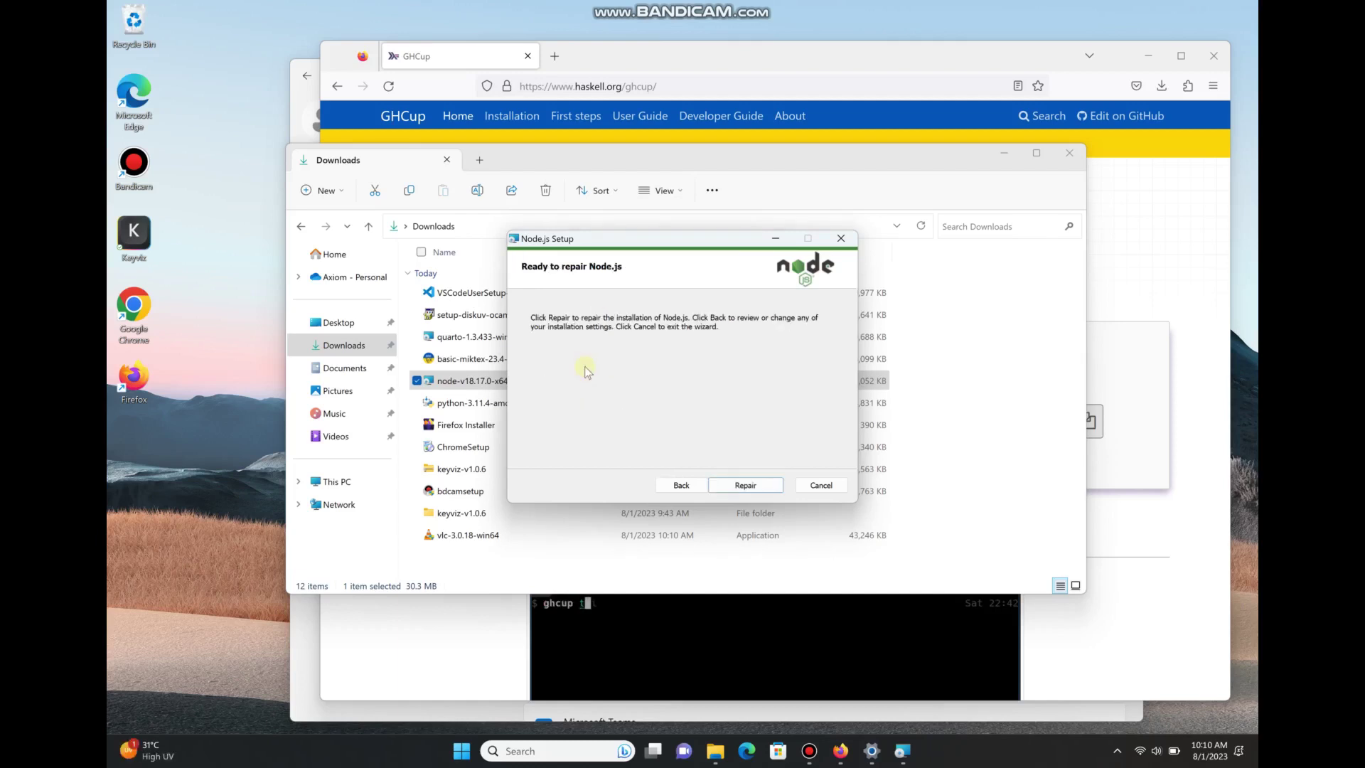
pyautogui.click(753, 485)
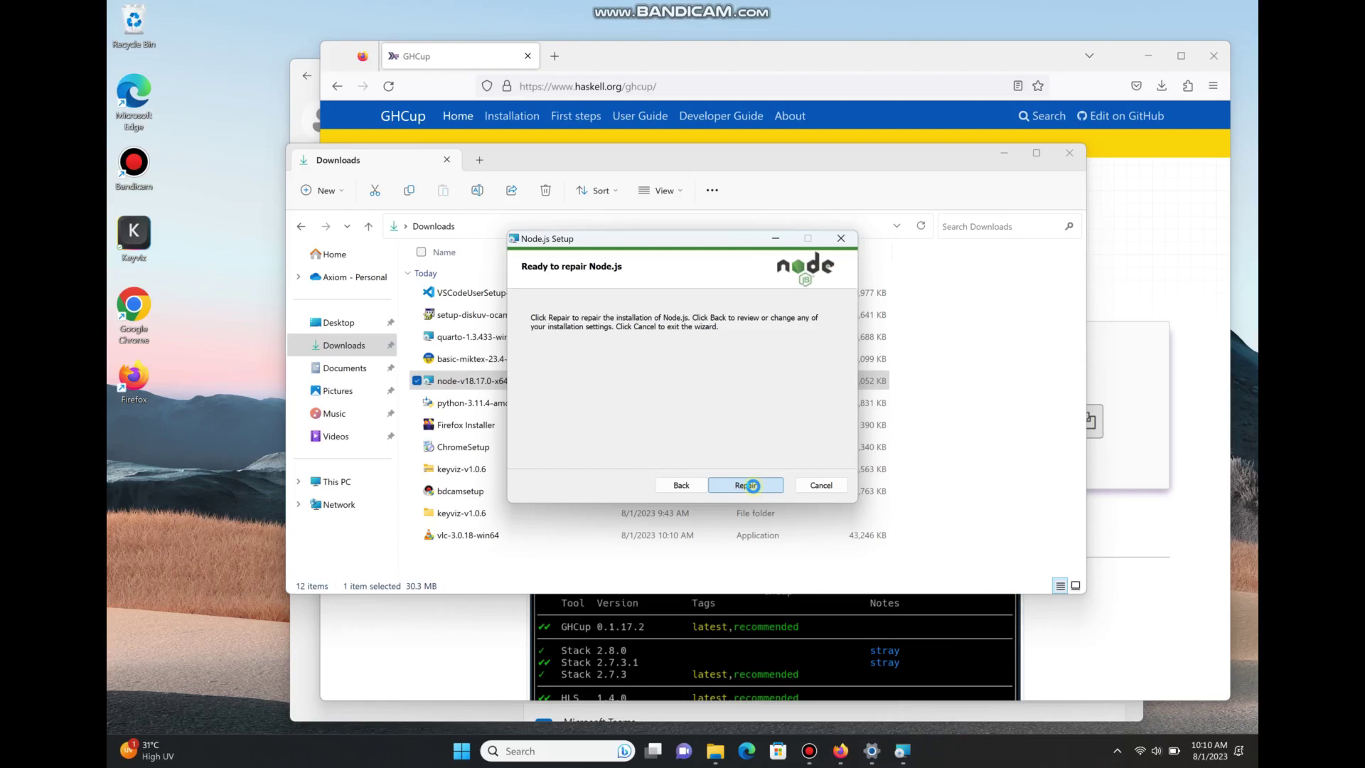
pyautogui.click(753, 486)
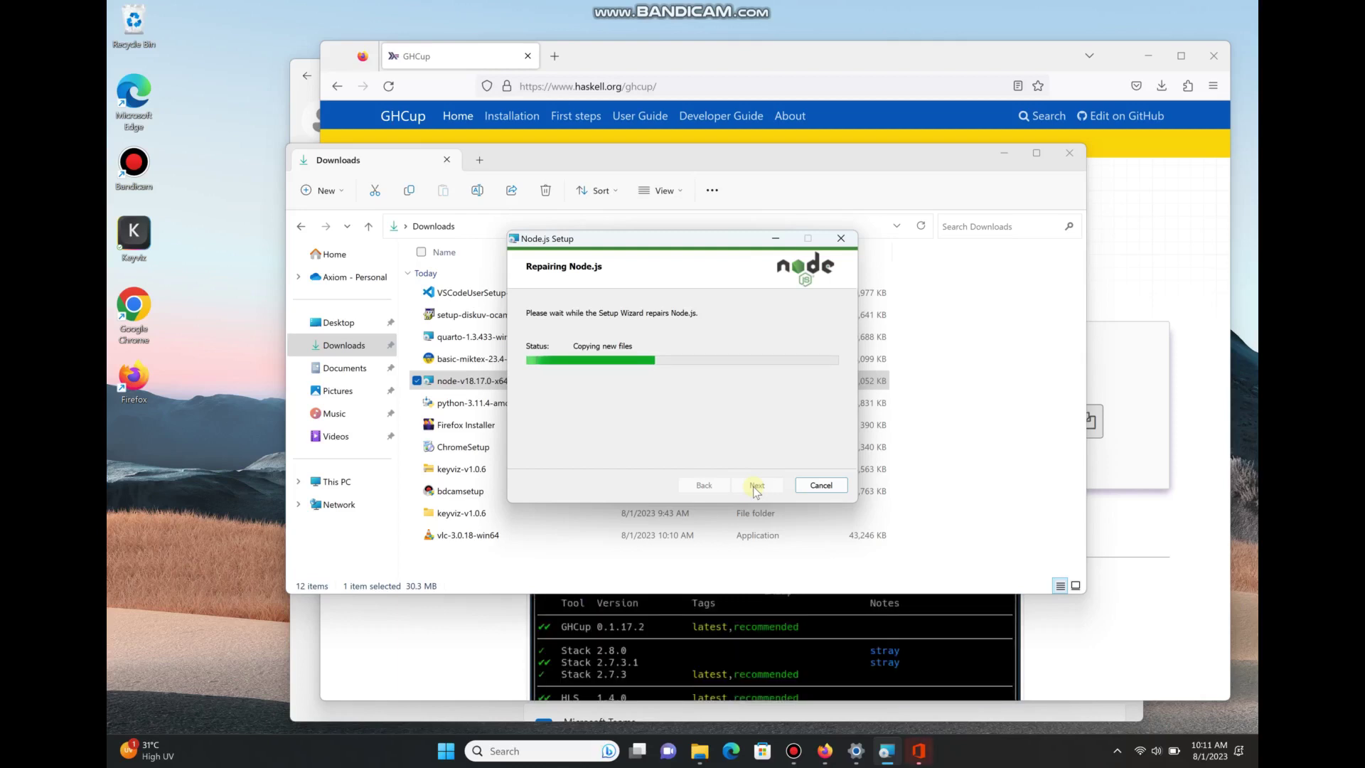
# Step: Bring up the Office uninstall progress window, move it clear of the Node.js setup, and finish the Node.js setup wizard
pyautogui.click(919, 753)
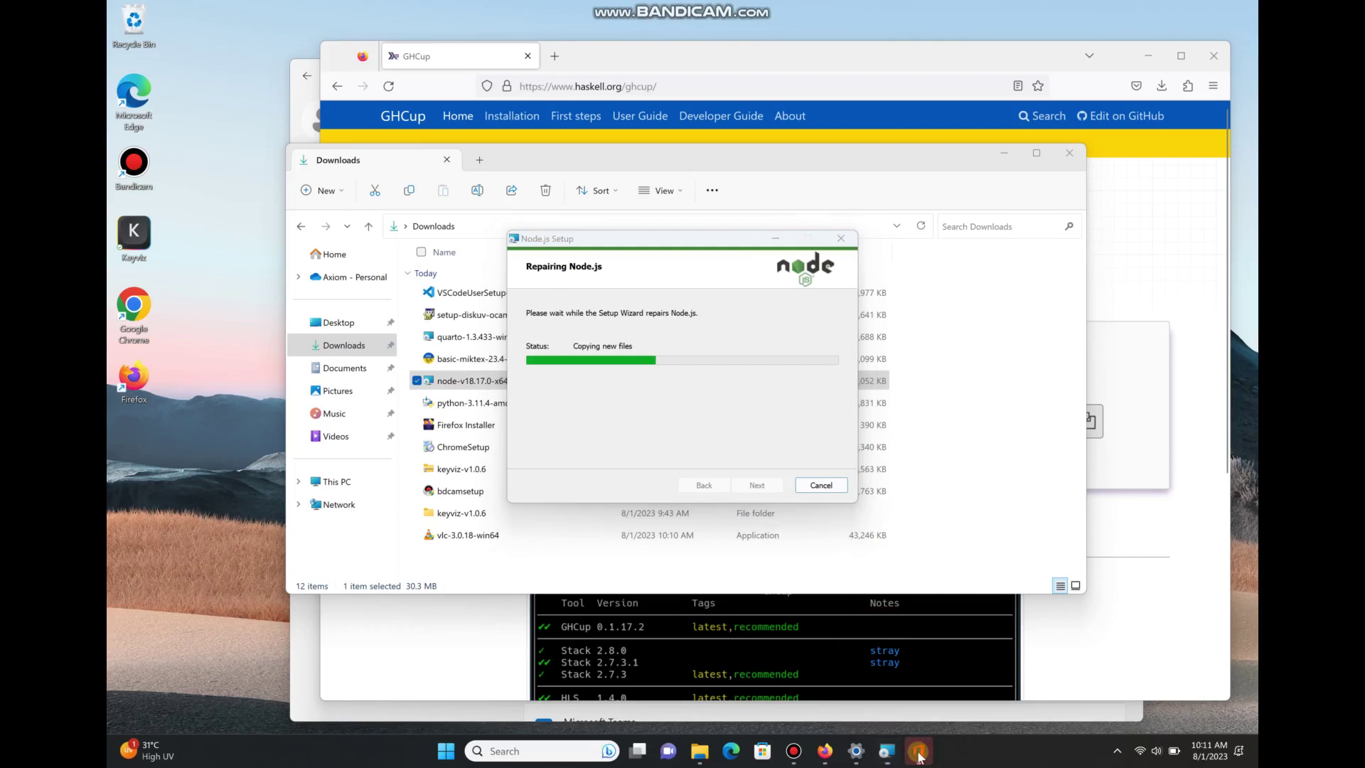
pyautogui.click(758, 456)
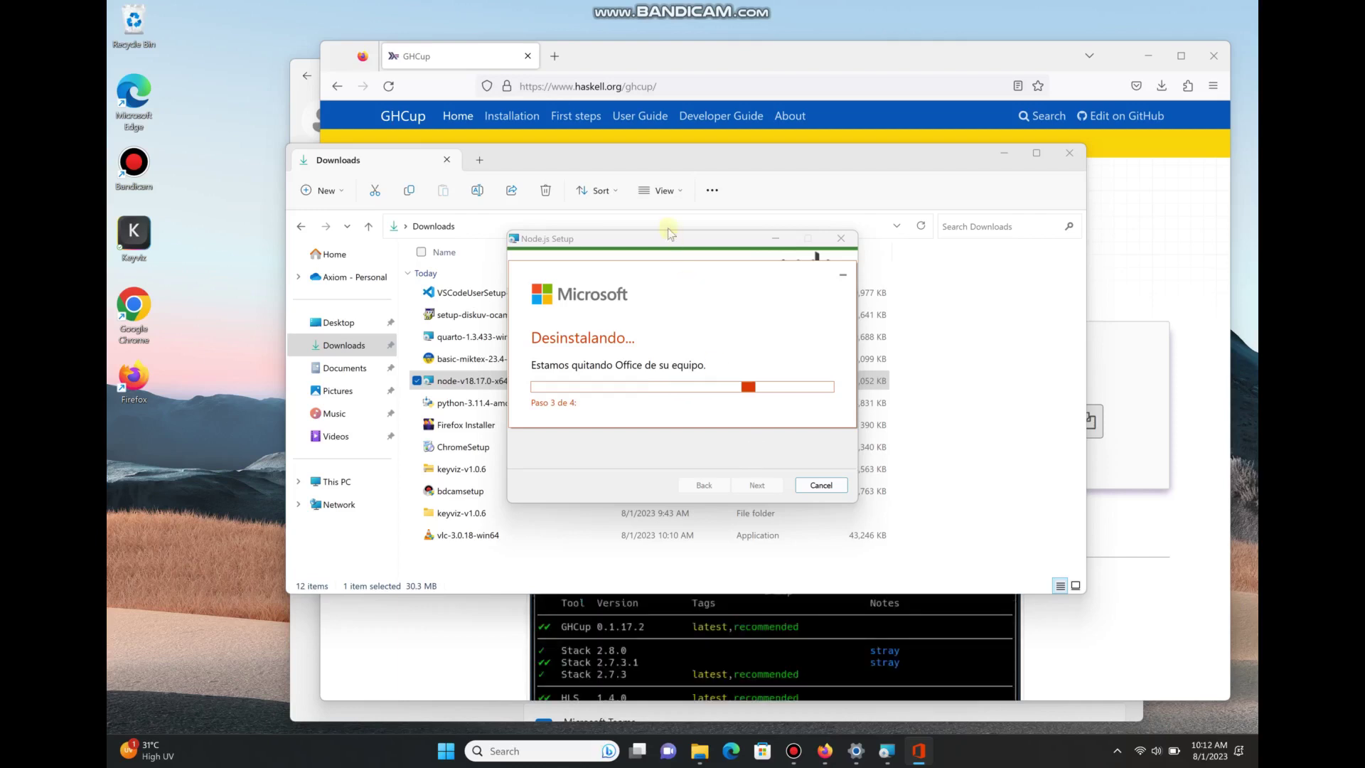
pyautogui.moveTo(694, 276); pyautogui.dragTo(1034, 325)
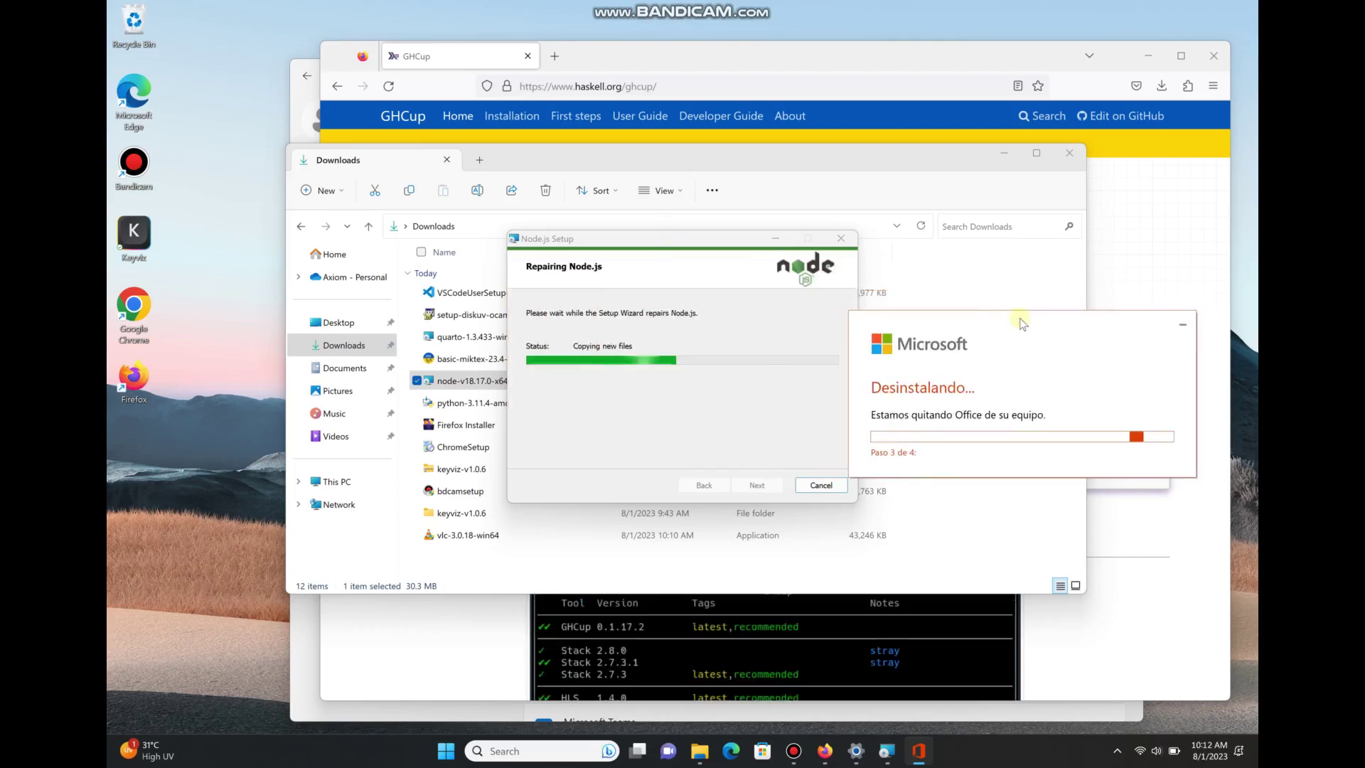
pyautogui.moveTo(920, 754)
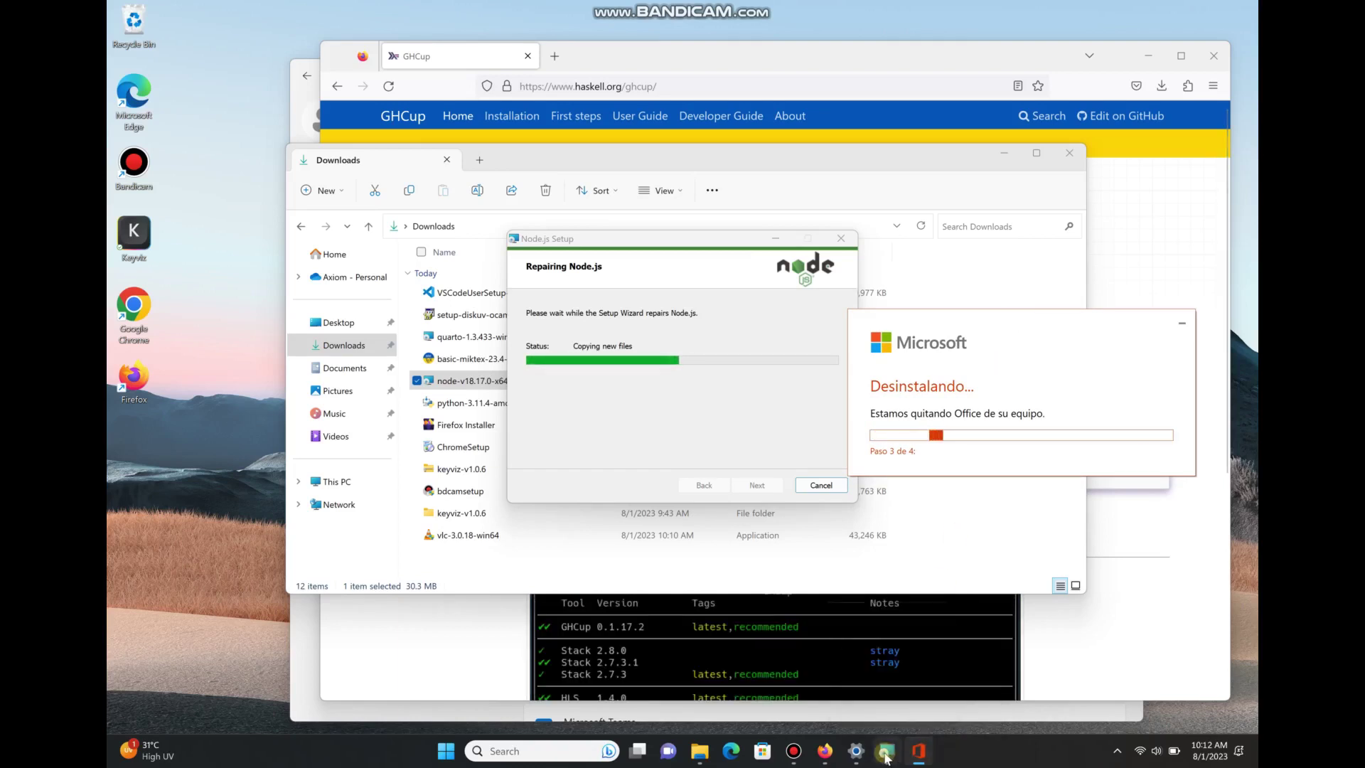
pyautogui.moveTo(860, 760)
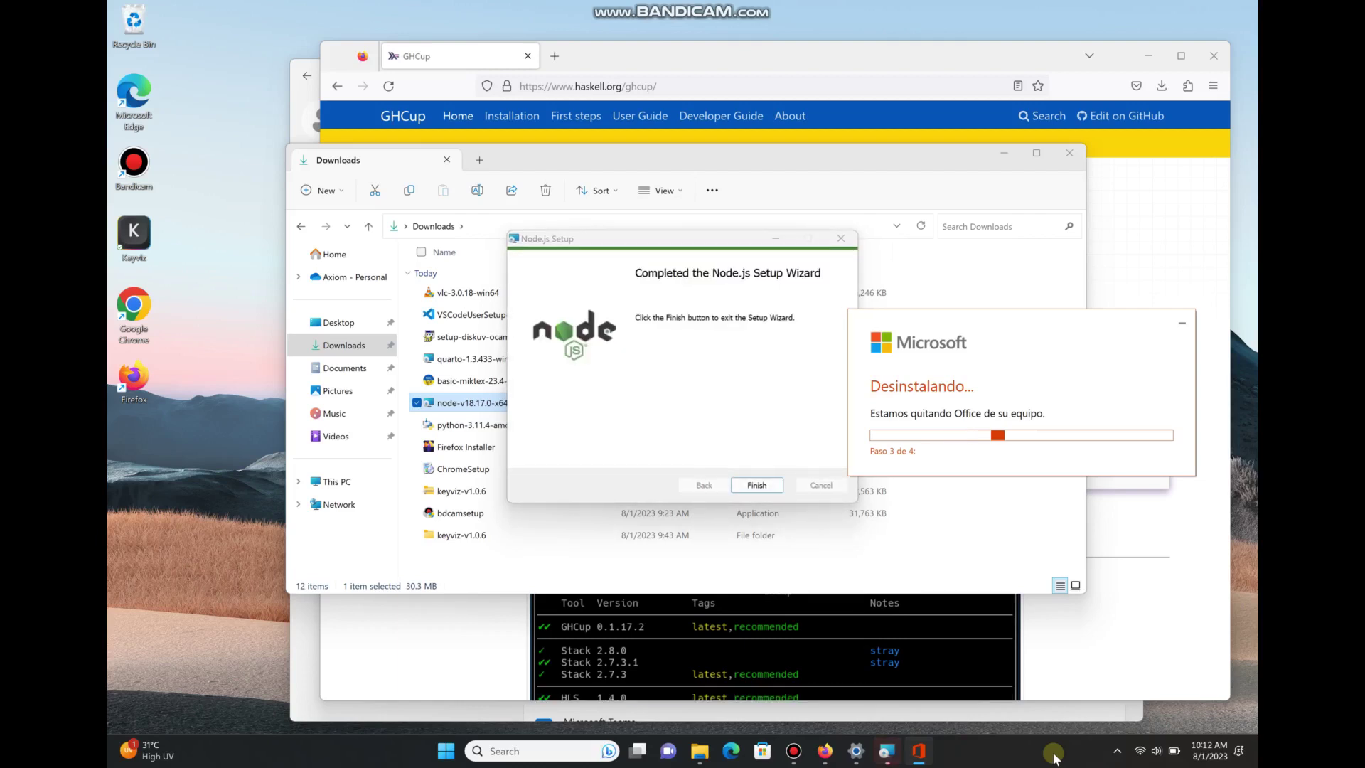
pyautogui.click(765, 488)
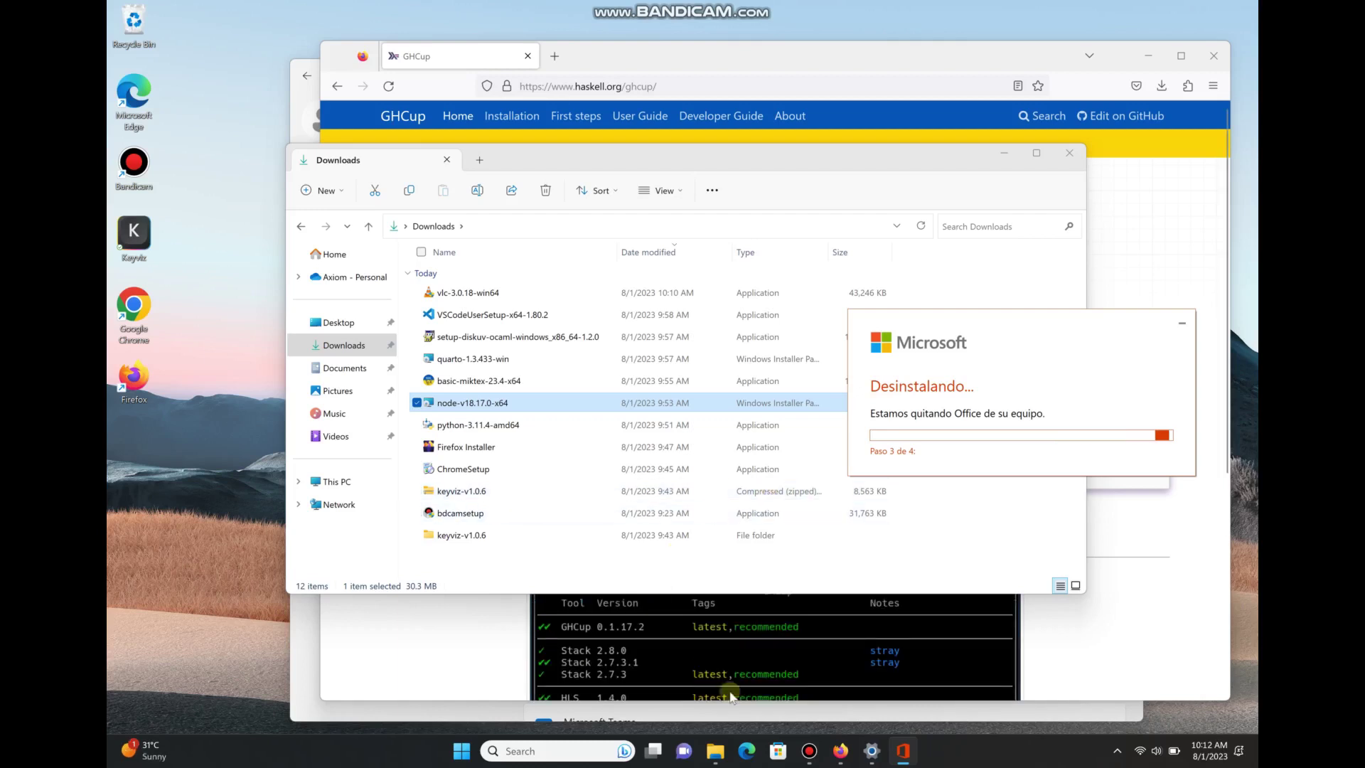
# Step: Return to the installed apps in Settings and uninstall Microsoft OneDrive
pyautogui.click(873, 754)
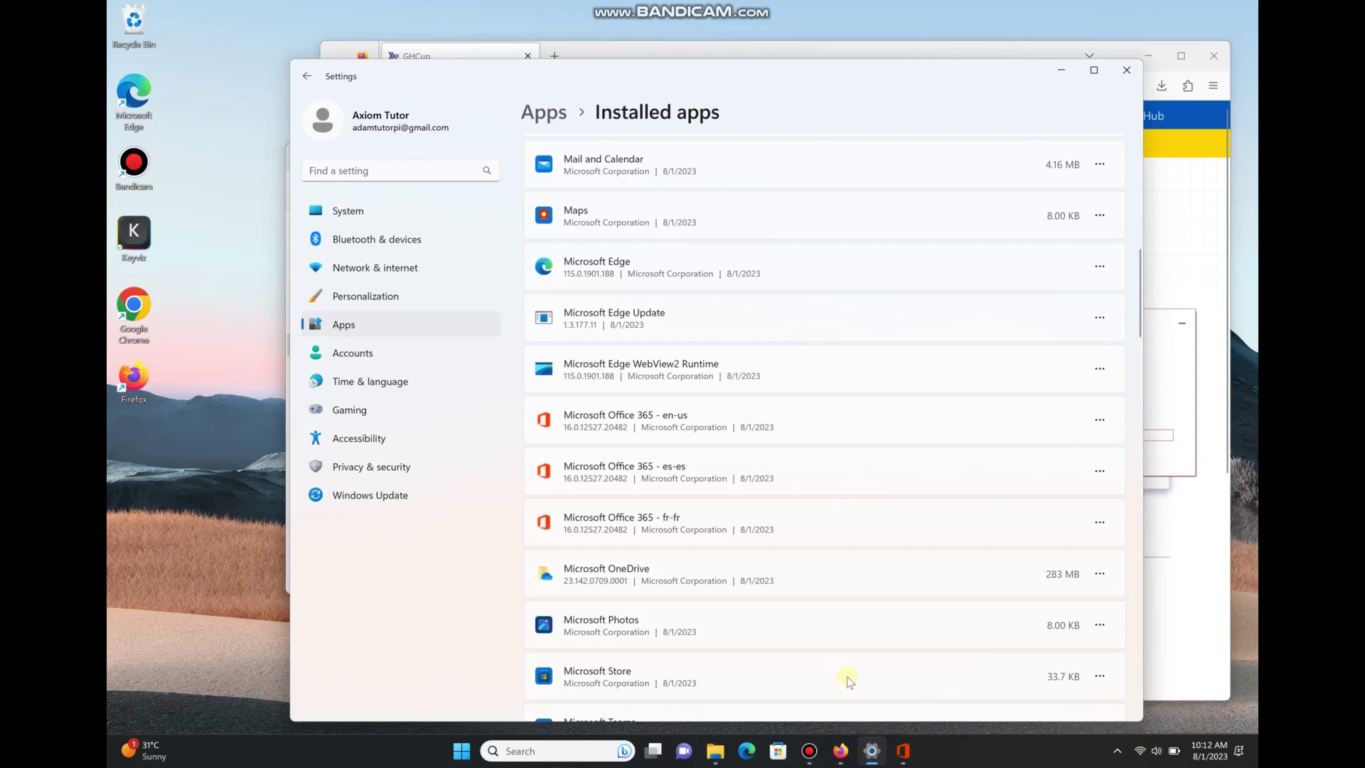
pyautogui.scroll(-5, 829, 569)
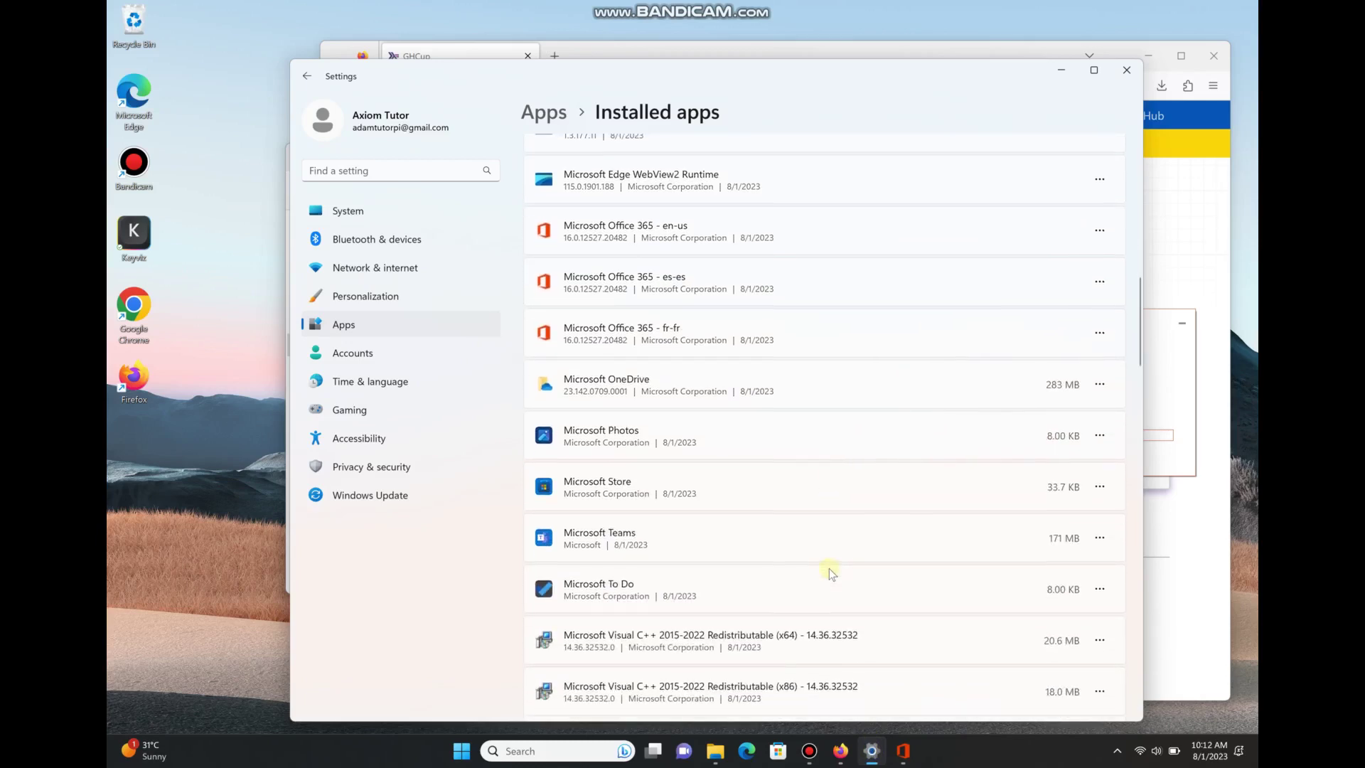
pyautogui.click(1100, 249)
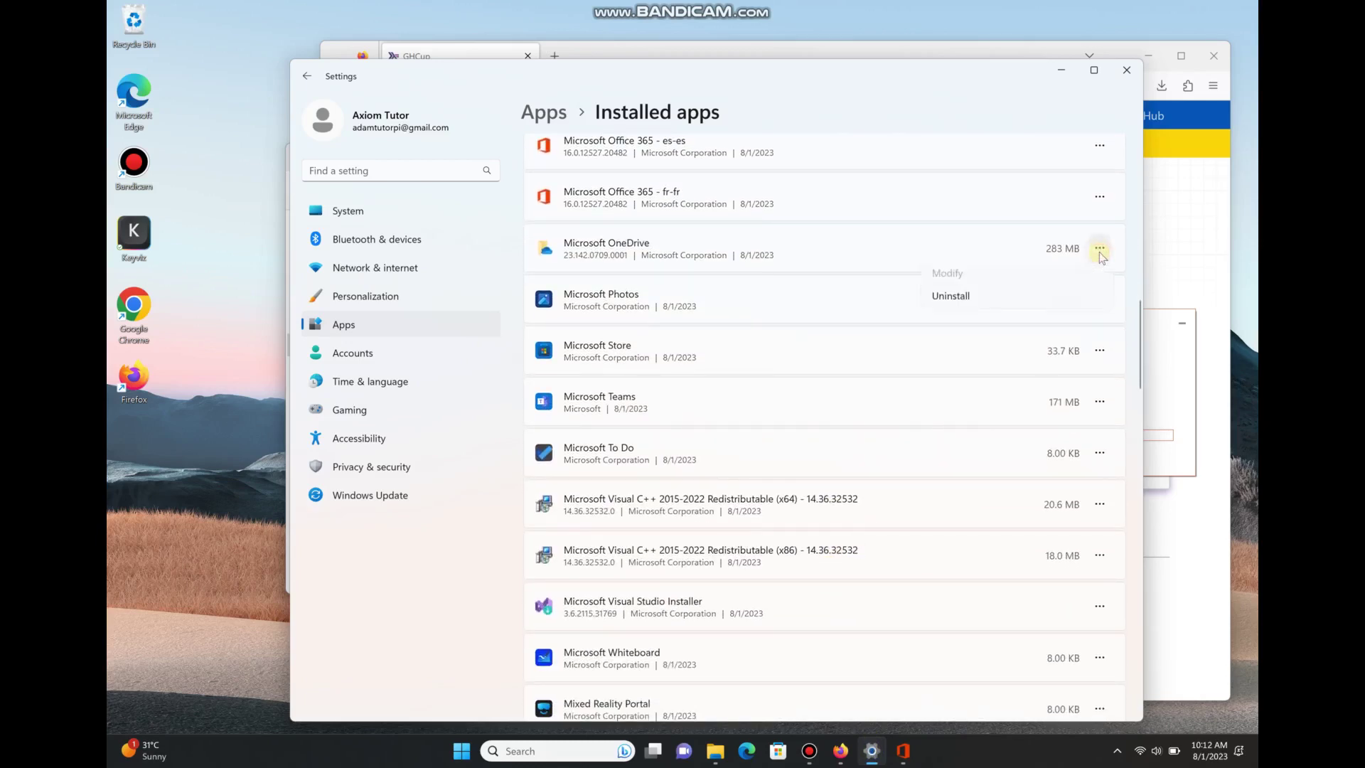
pyautogui.click(958, 303)
pyautogui.click(1070, 326)
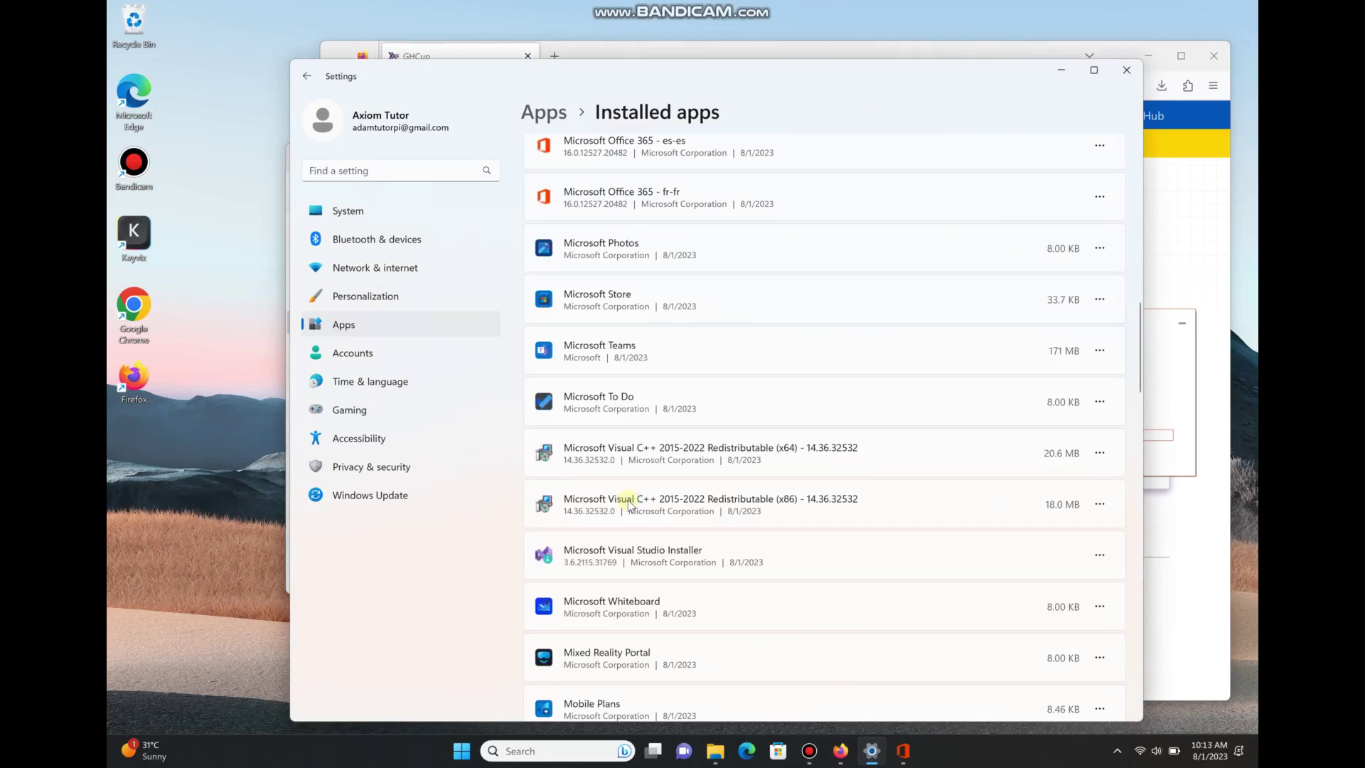
# Step: Uninstall Microsoft Teams from the installed apps and confirm its removal
pyautogui.click(1101, 351)
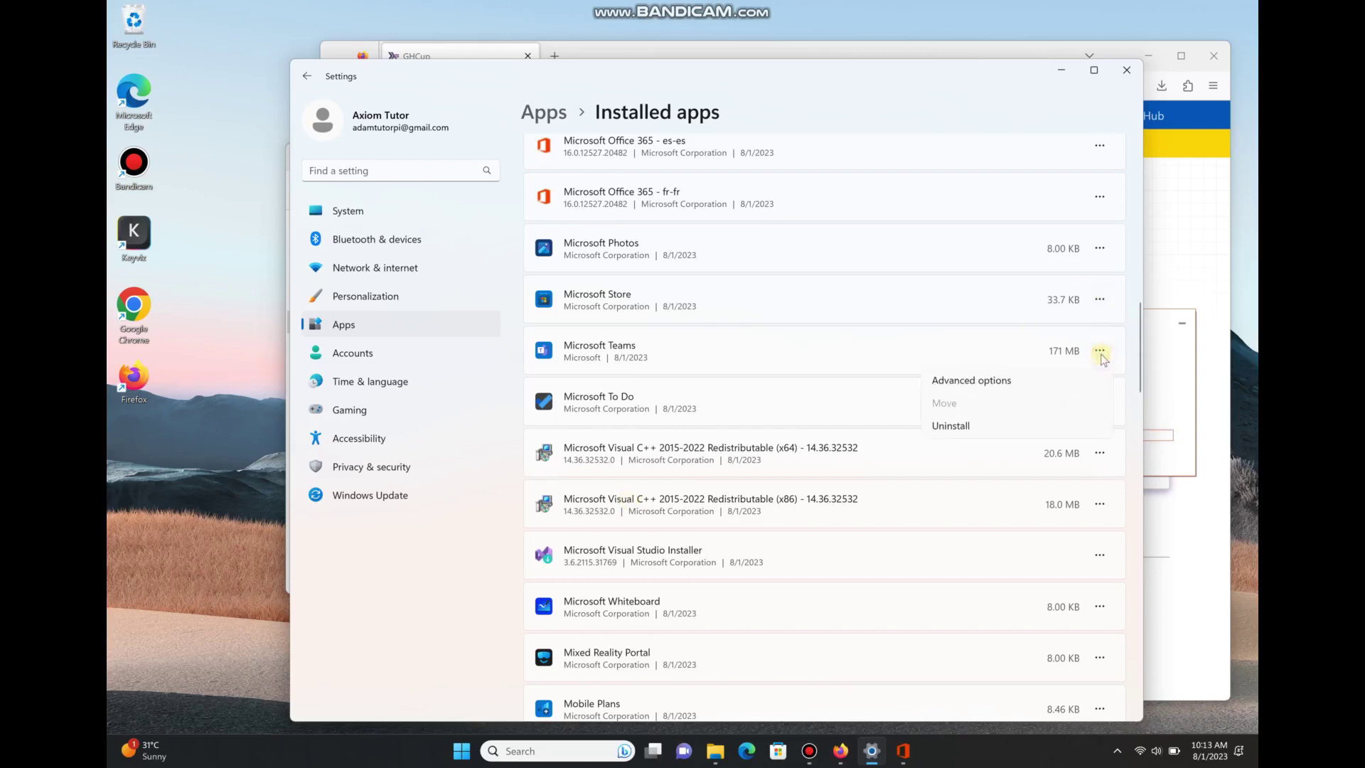
pyautogui.click(947, 426)
pyautogui.click(1065, 427)
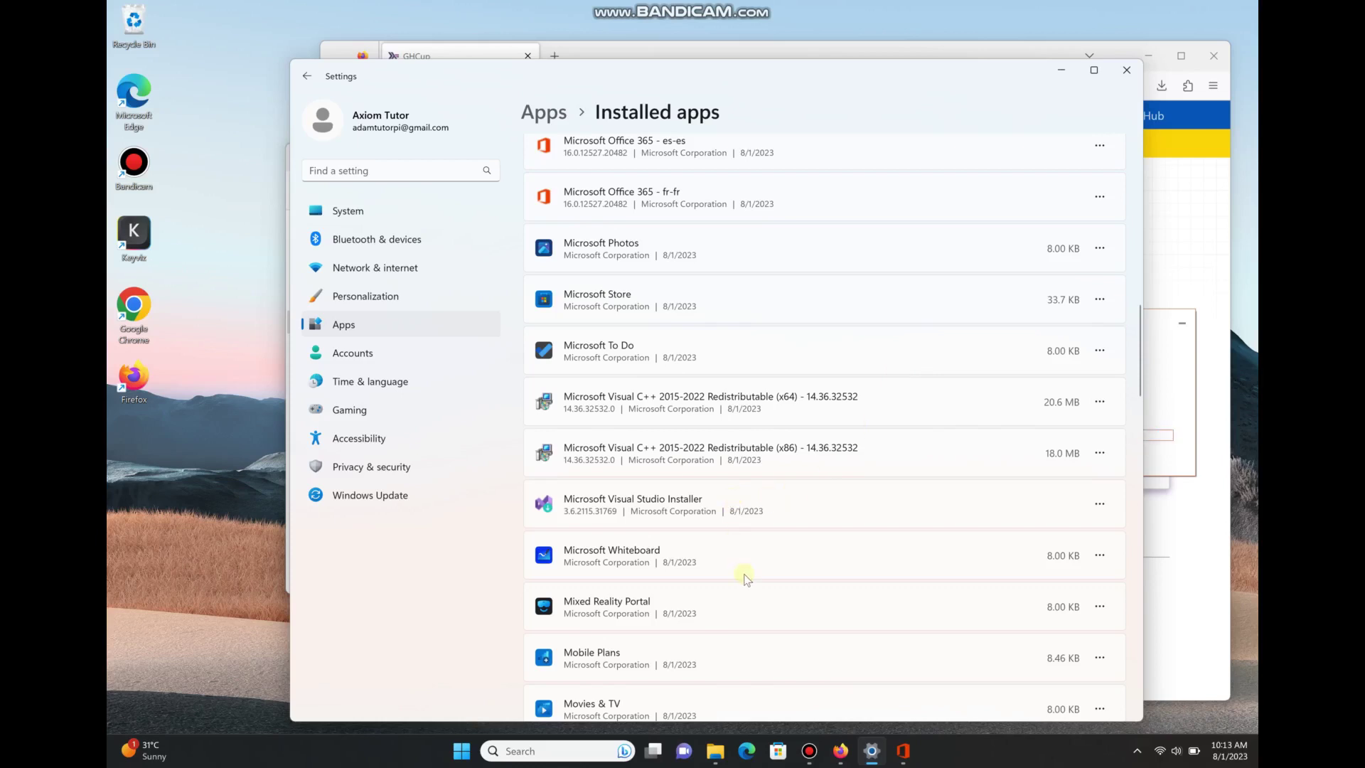
# Step: Uninstall Mixed Reality Portal from the installed apps and confirm its removal
pyautogui.scroll(-5, 744, 579)
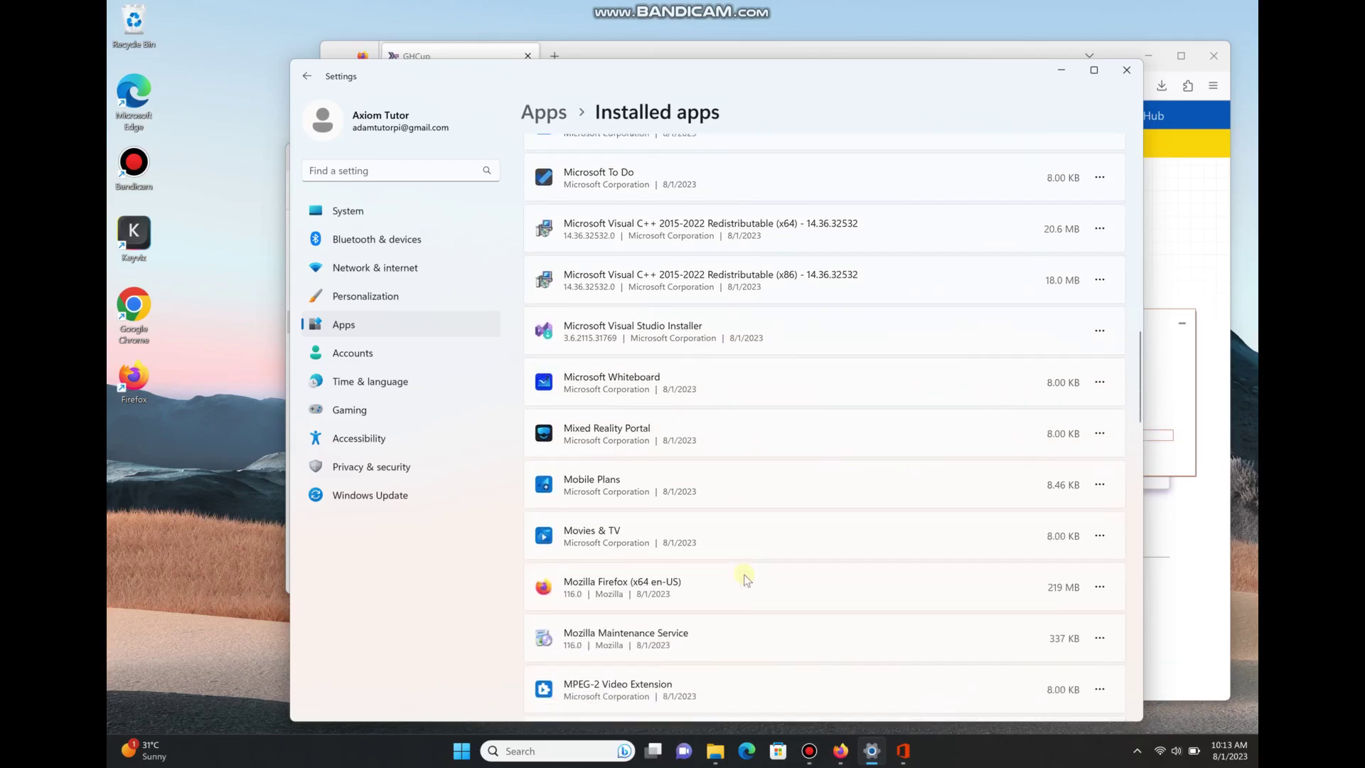
pyautogui.scroll(-1, 744, 580)
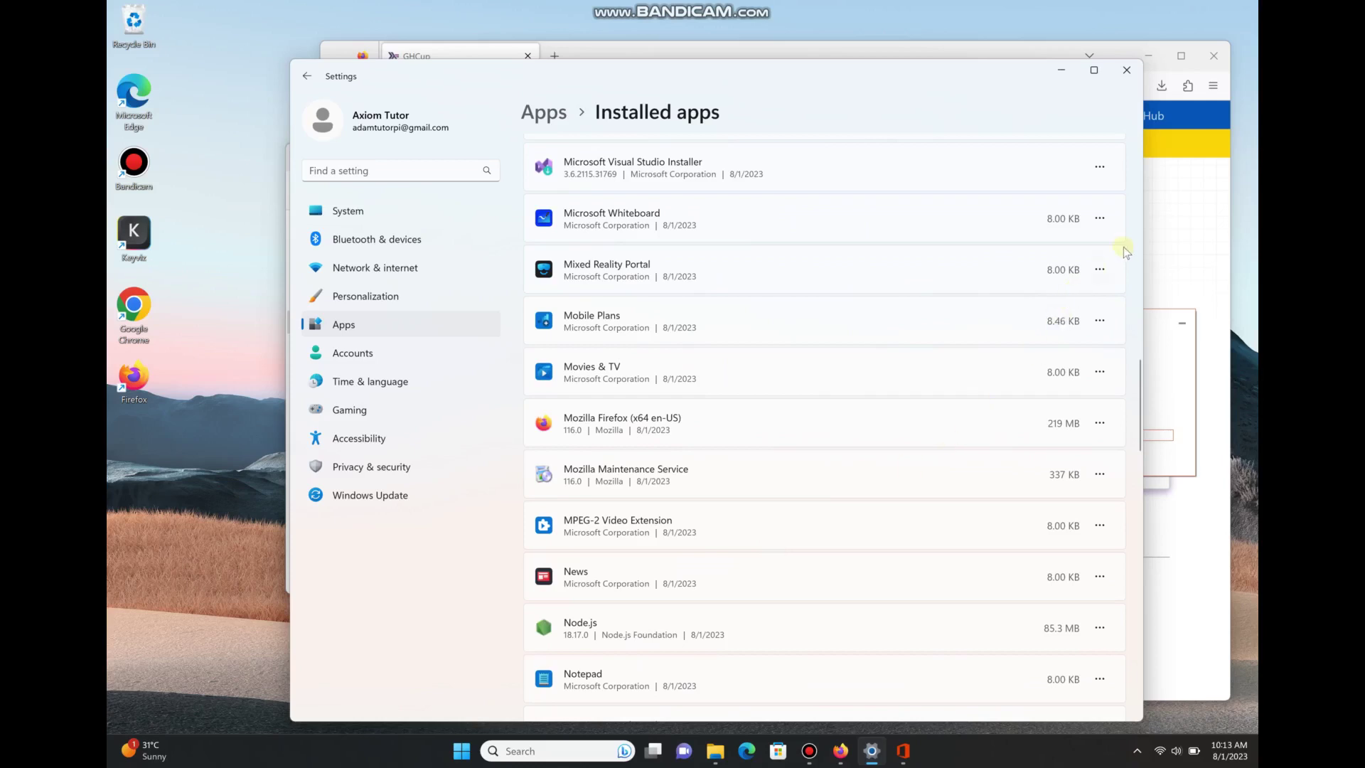
pyautogui.click(1100, 270)
pyautogui.click(958, 346)
pyautogui.click(1059, 347)
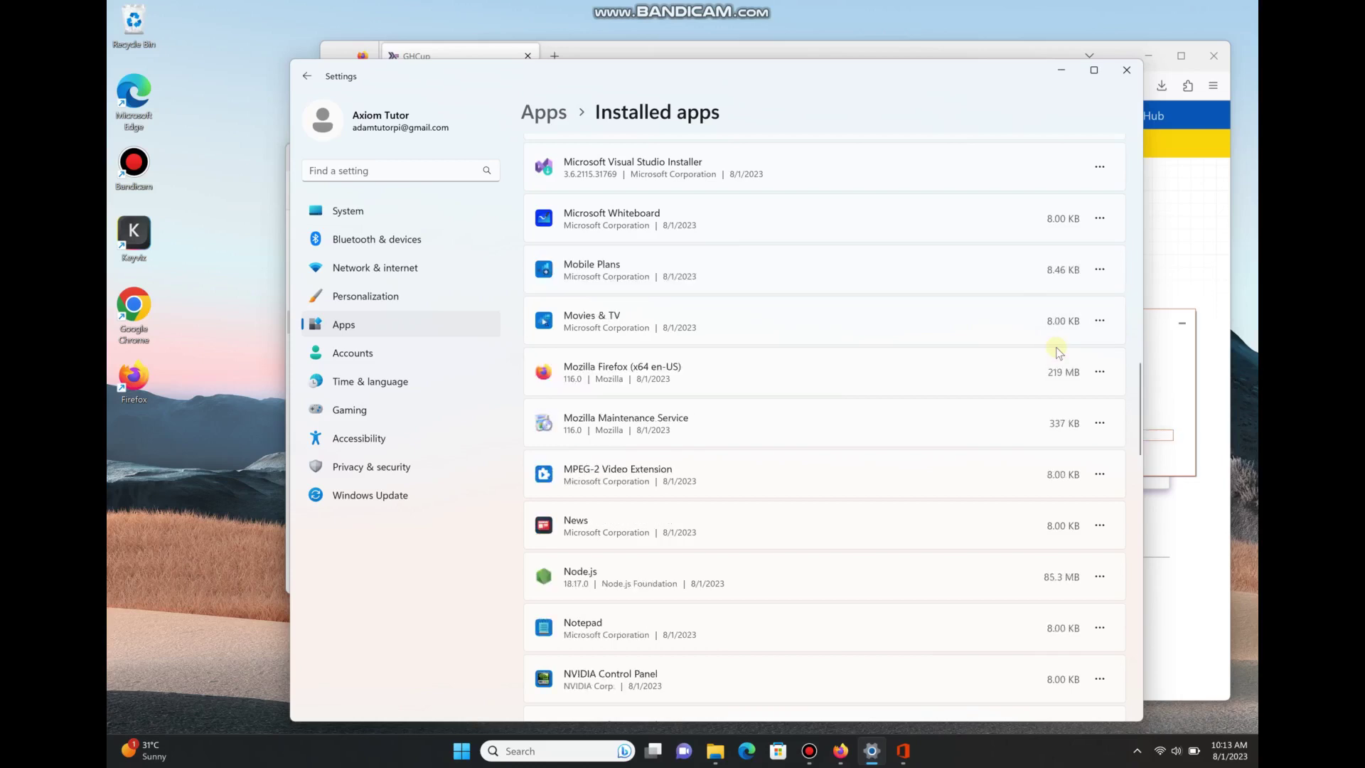
# Step: Uninstall both Mobile Plans and Movies & TV from the installed apps, confirming each removal
pyautogui.click(1101, 270)
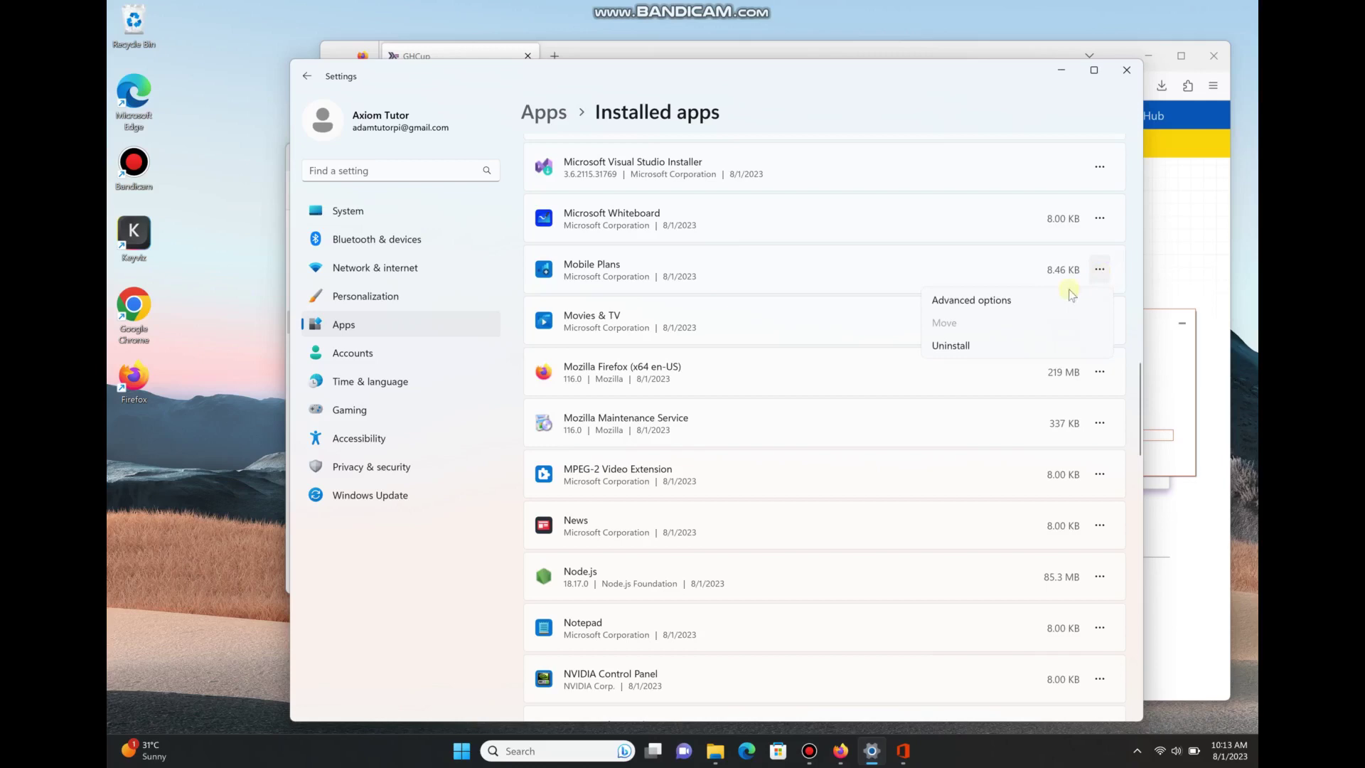
pyautogui.click(976, 349)
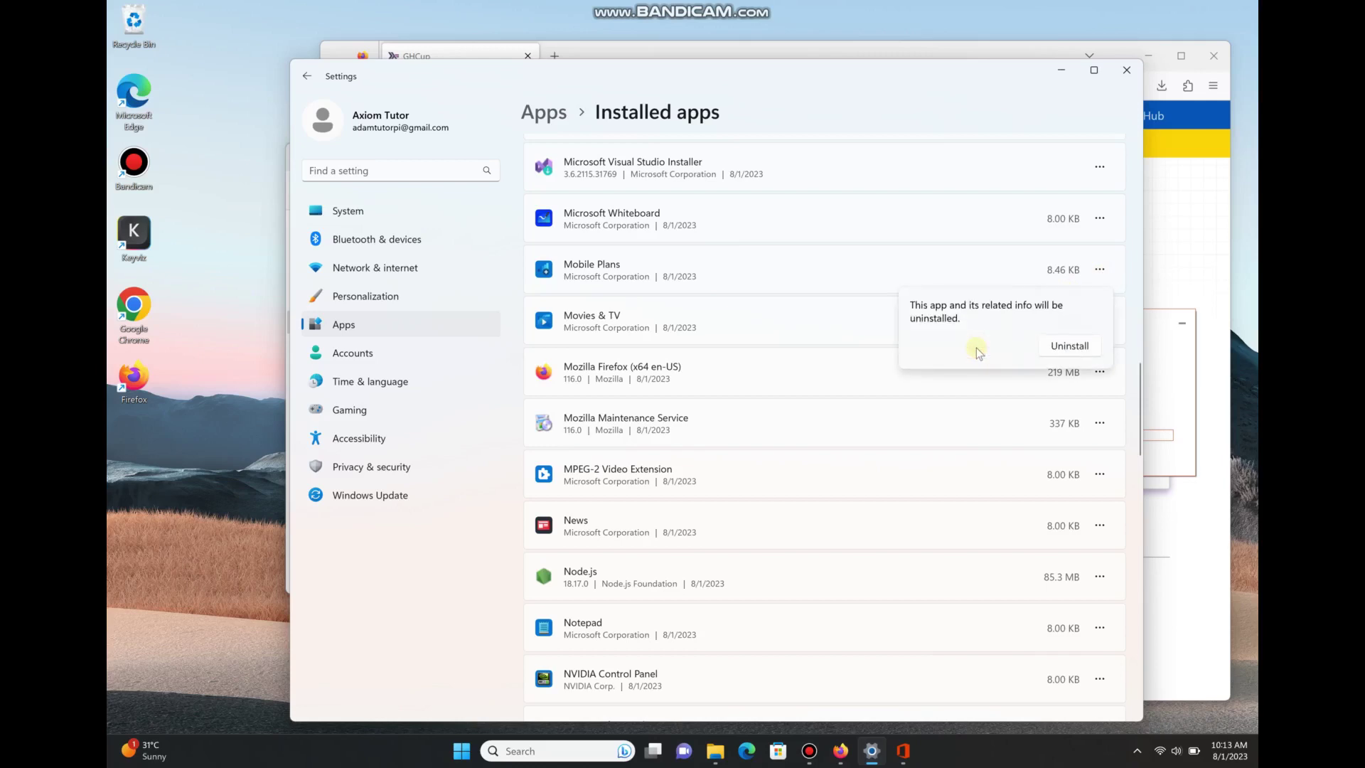
pyautogui.click(1064, 346)
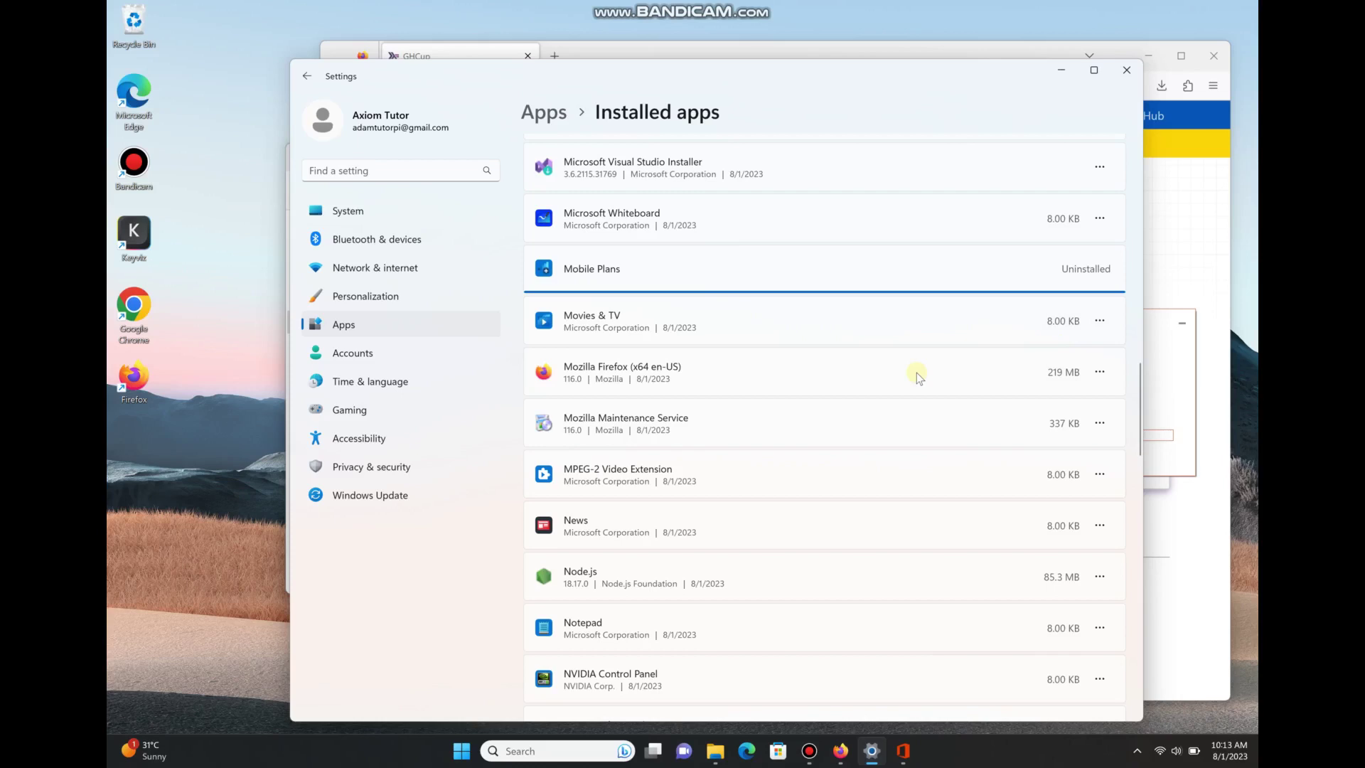
pyautogui.click(1100, 321)
pyautogui.click(953, 396)
pyautogui.click(1061, 348)
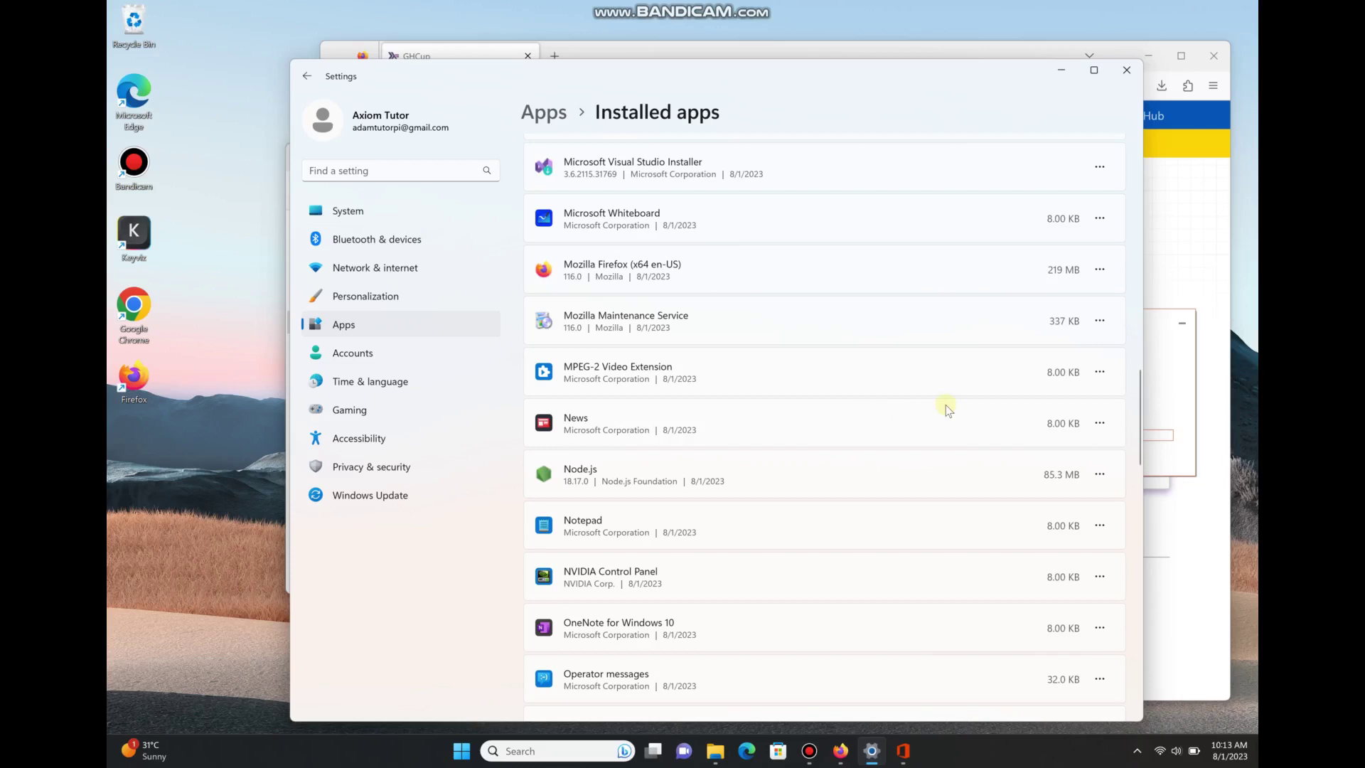
# Step: Uninstall the News app from the installed apps and confirm its removal
pyautogui.click(1101, 425)
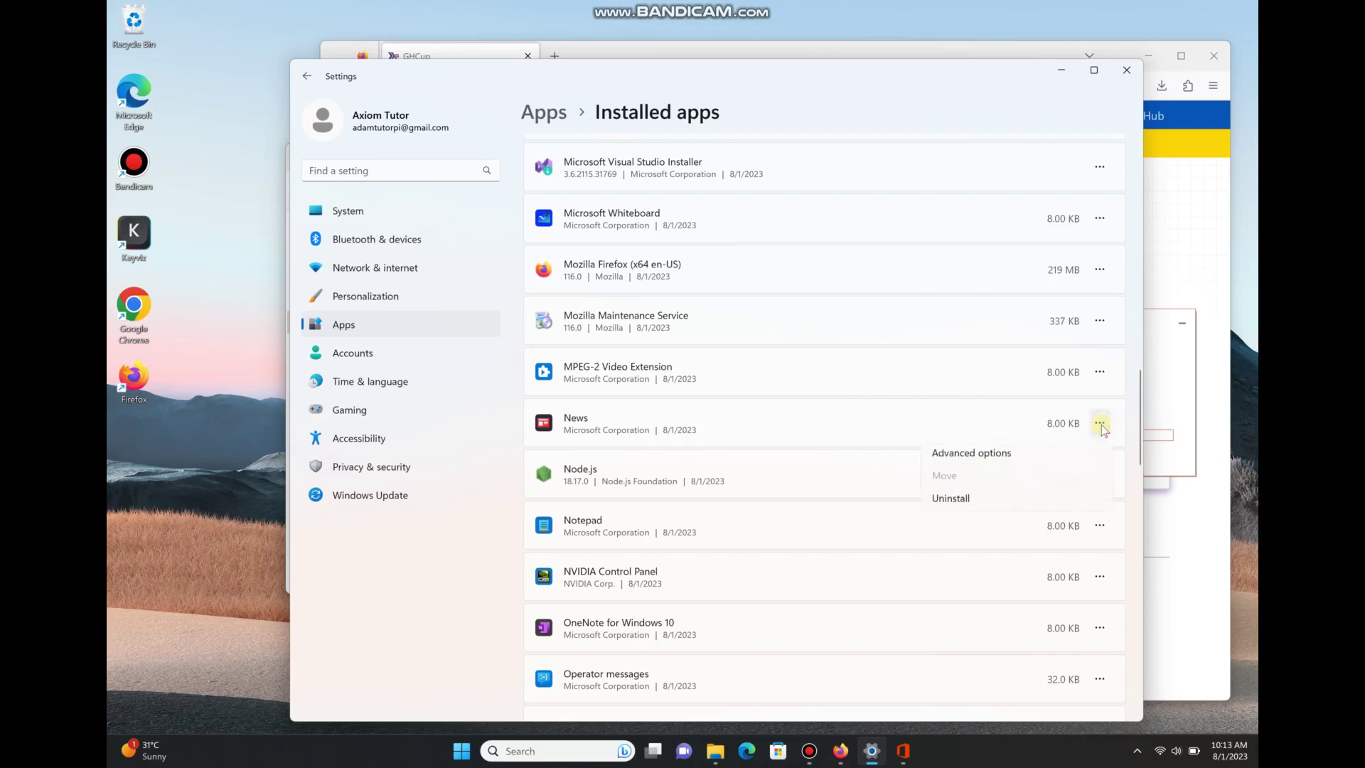
pyautogui.click(962, 501)
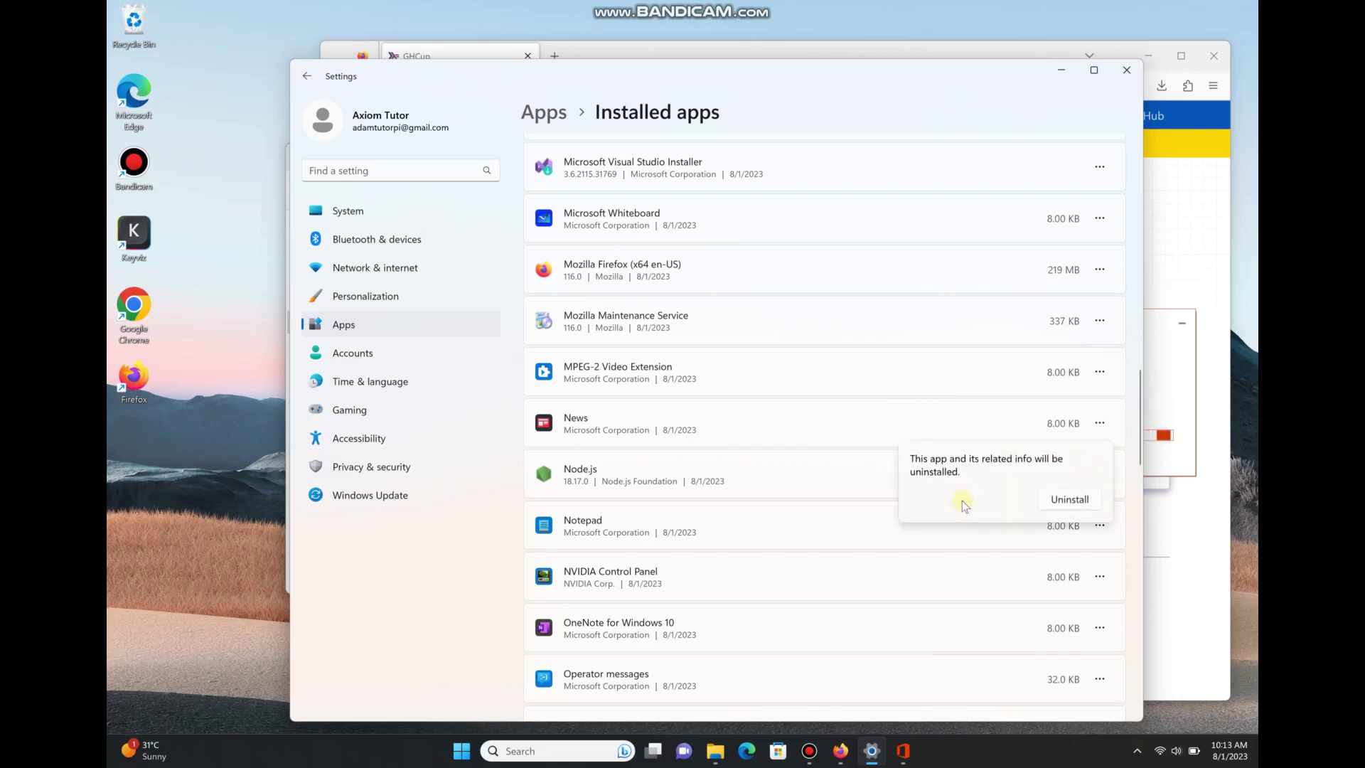
pyautogui.click(1071, 502)
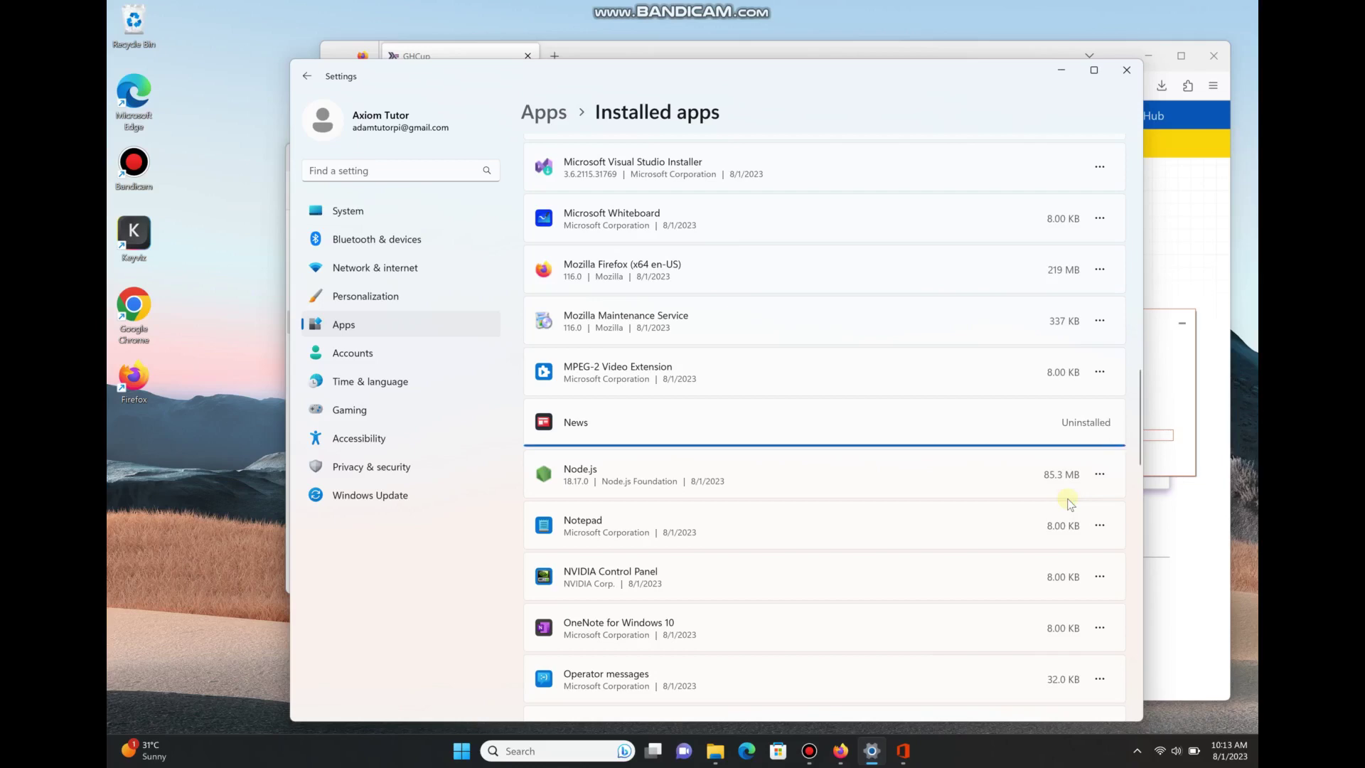
# Step: Uninstall OneNote for Windows 10 from the installed apps and confirm its removal
pyautogui.scroll(-5, 885, 526)
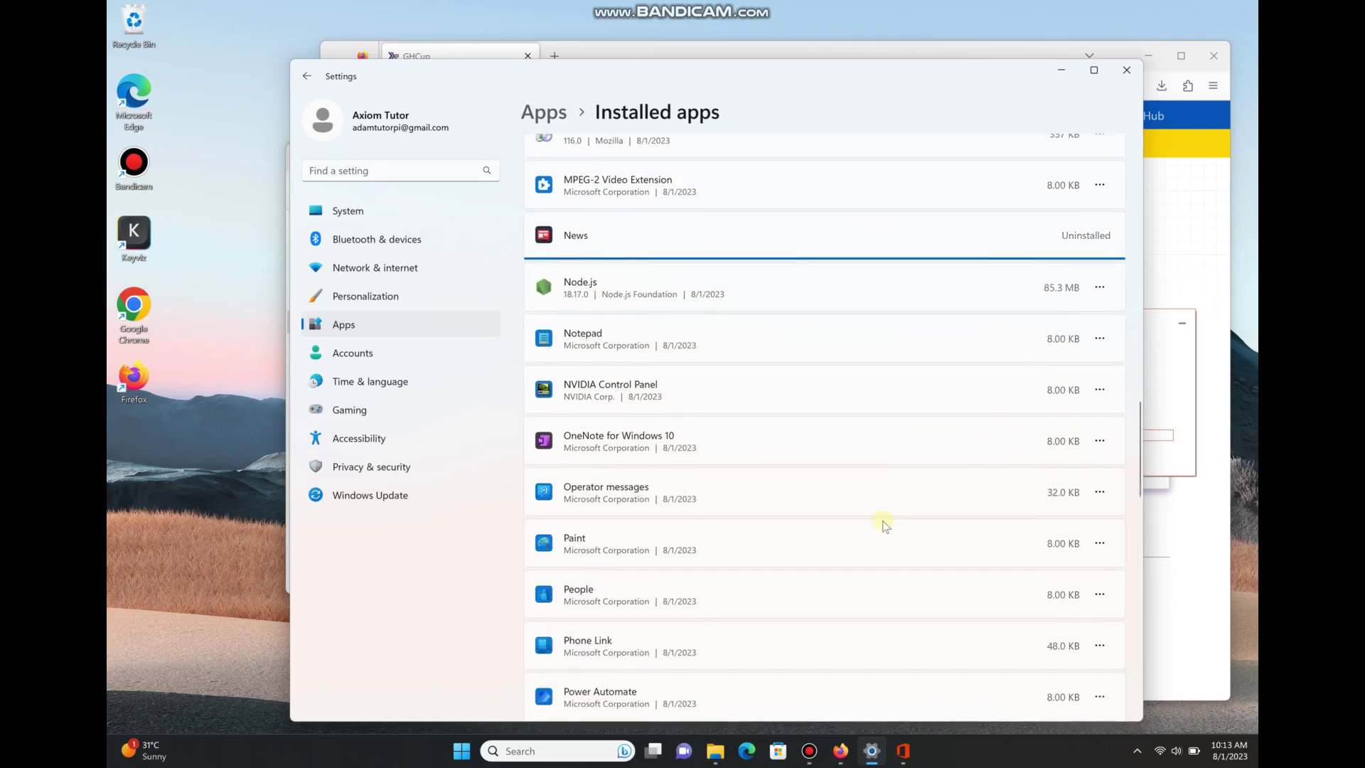
pyautogui.scroll(-1, 886, 526)
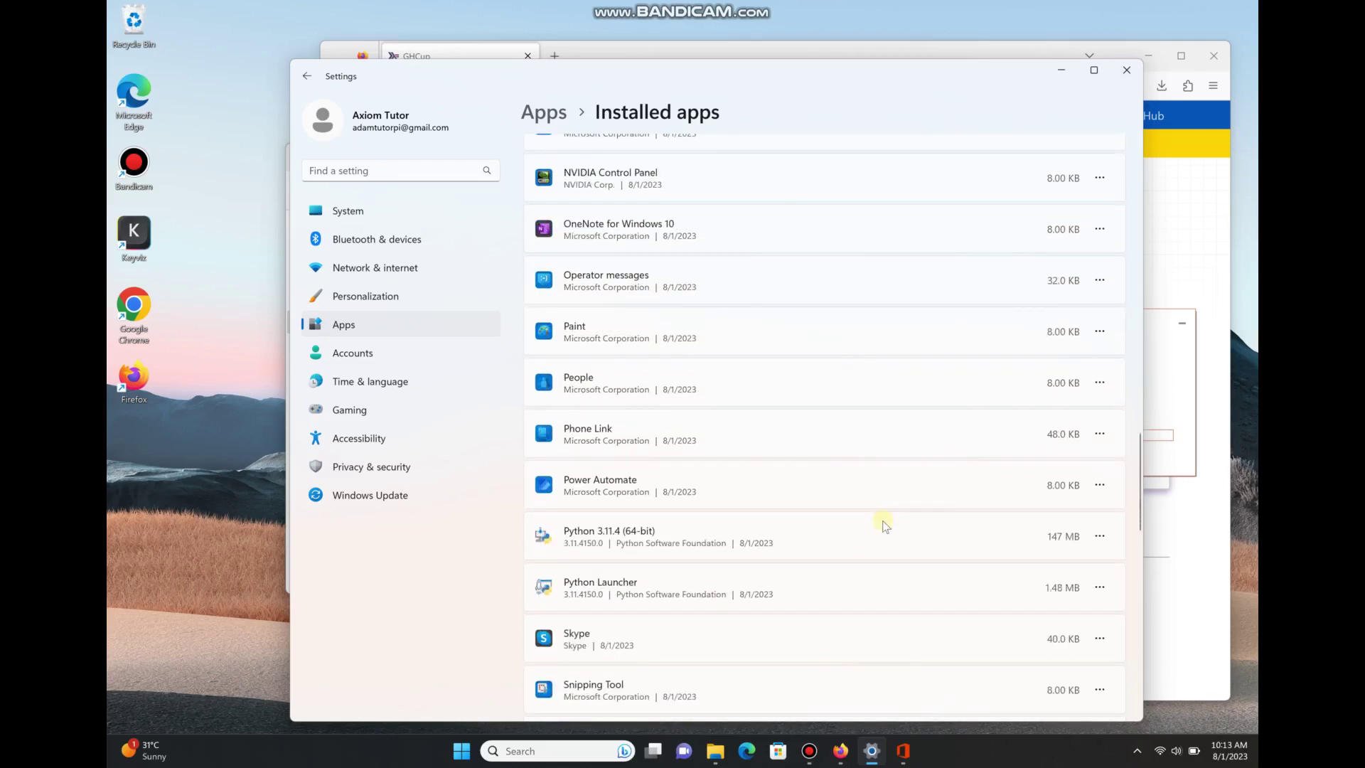
pyautogui.click(1100, 229)
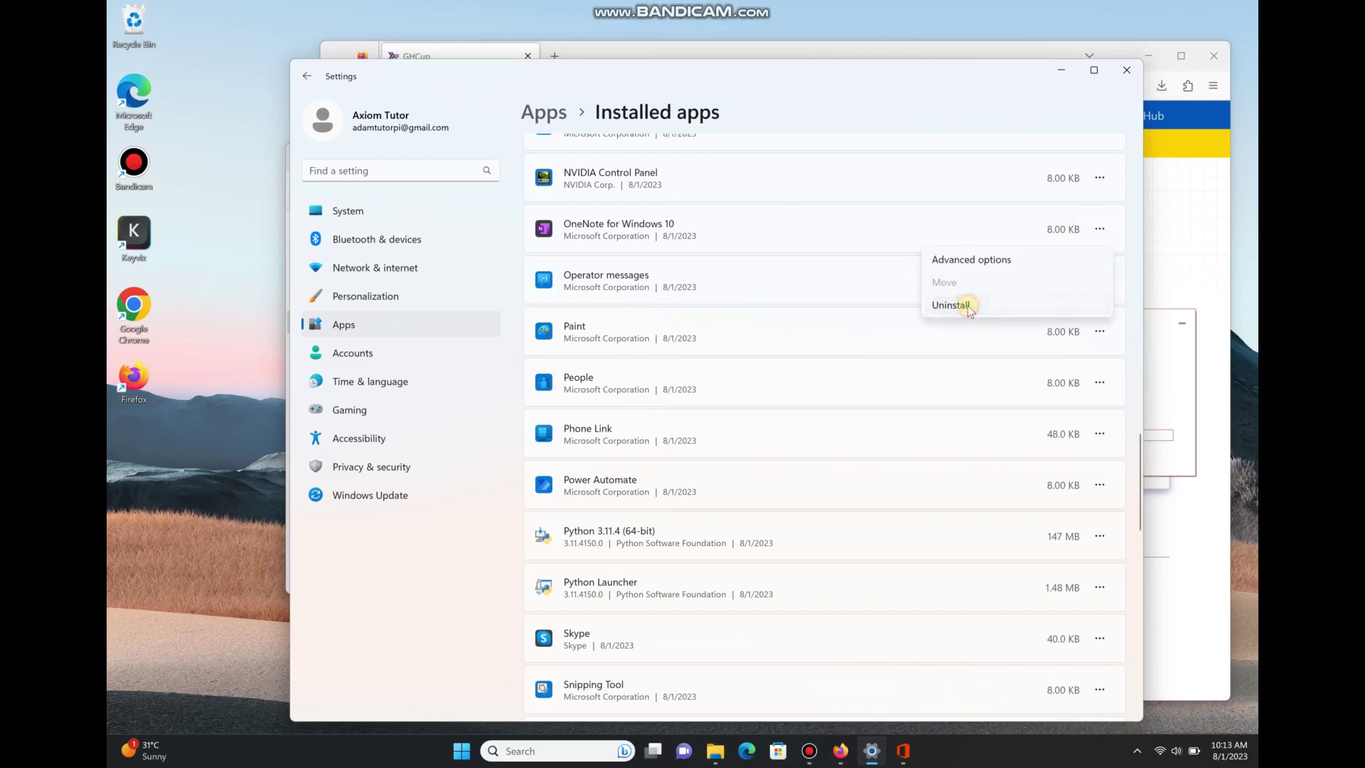
pyautogui.click(969, 306)
pyautogui.click(1073, 308)
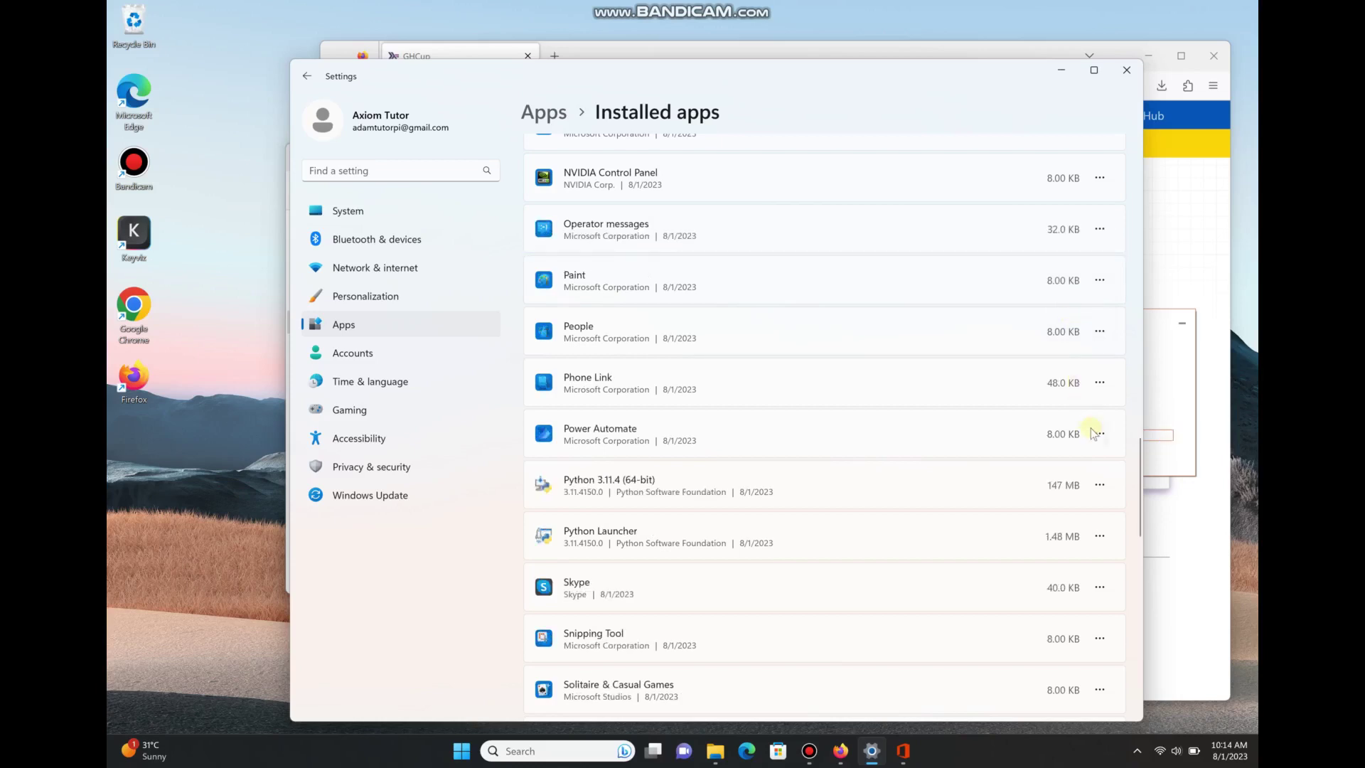
# Step: Set Phone Link's background permission to Never and turn off its run at log-in, then return to the installed apps
pyautogui.click(1100, 383)
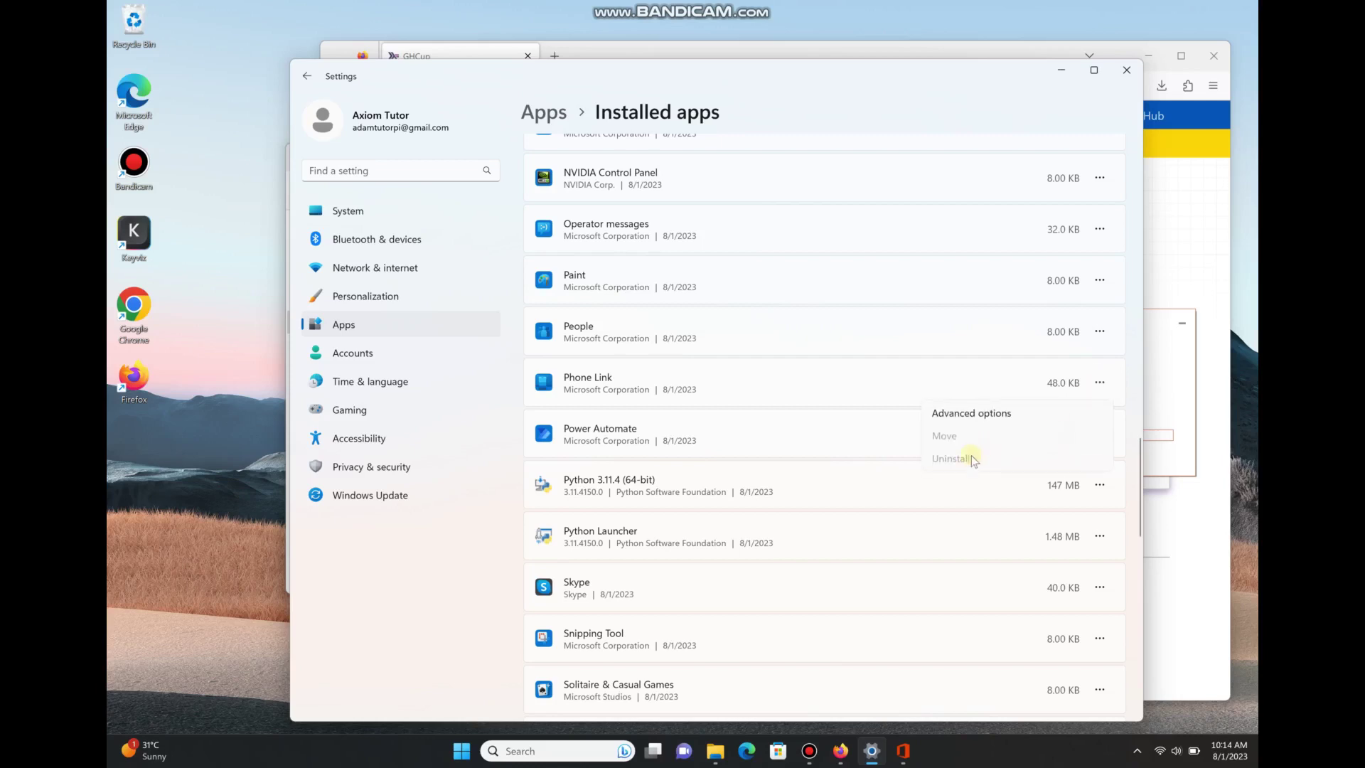
pyautogui.click(955, 414)
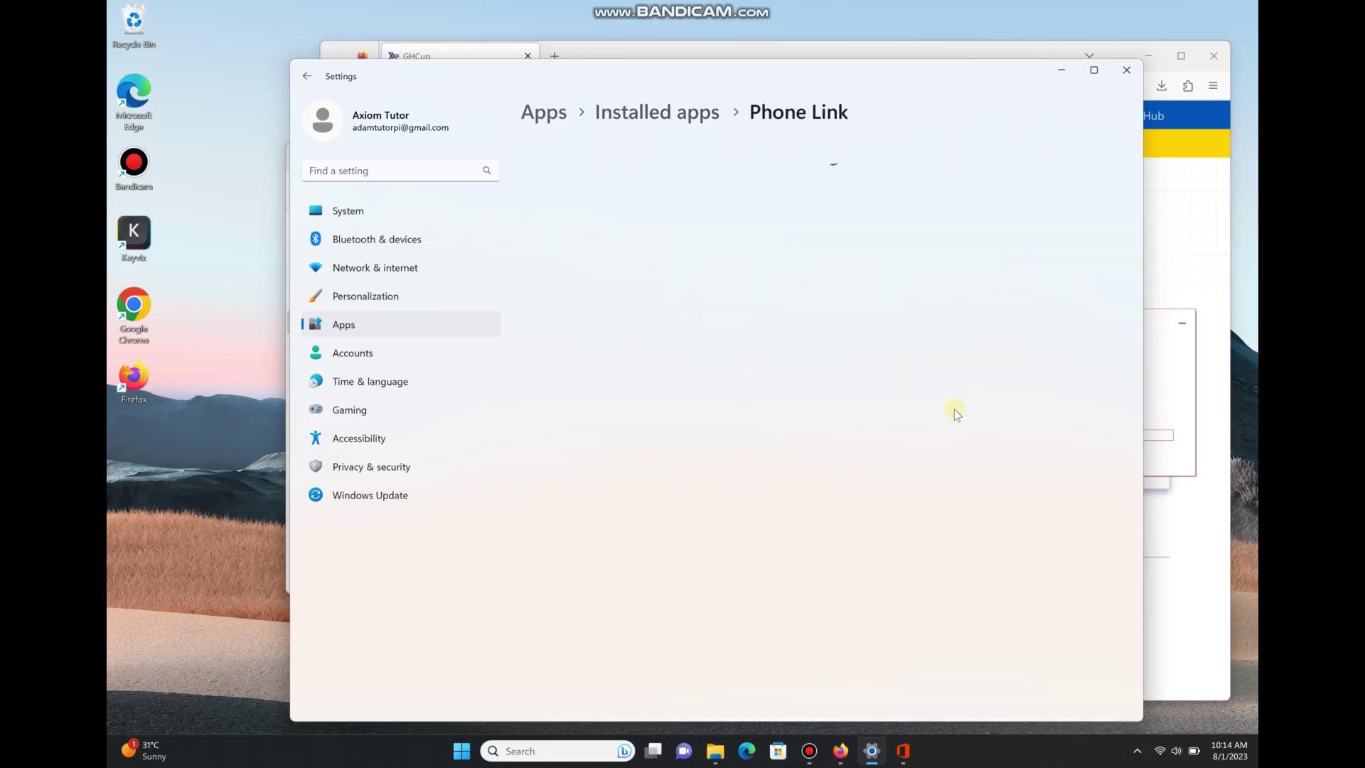
pyautogui.click(623, 365)
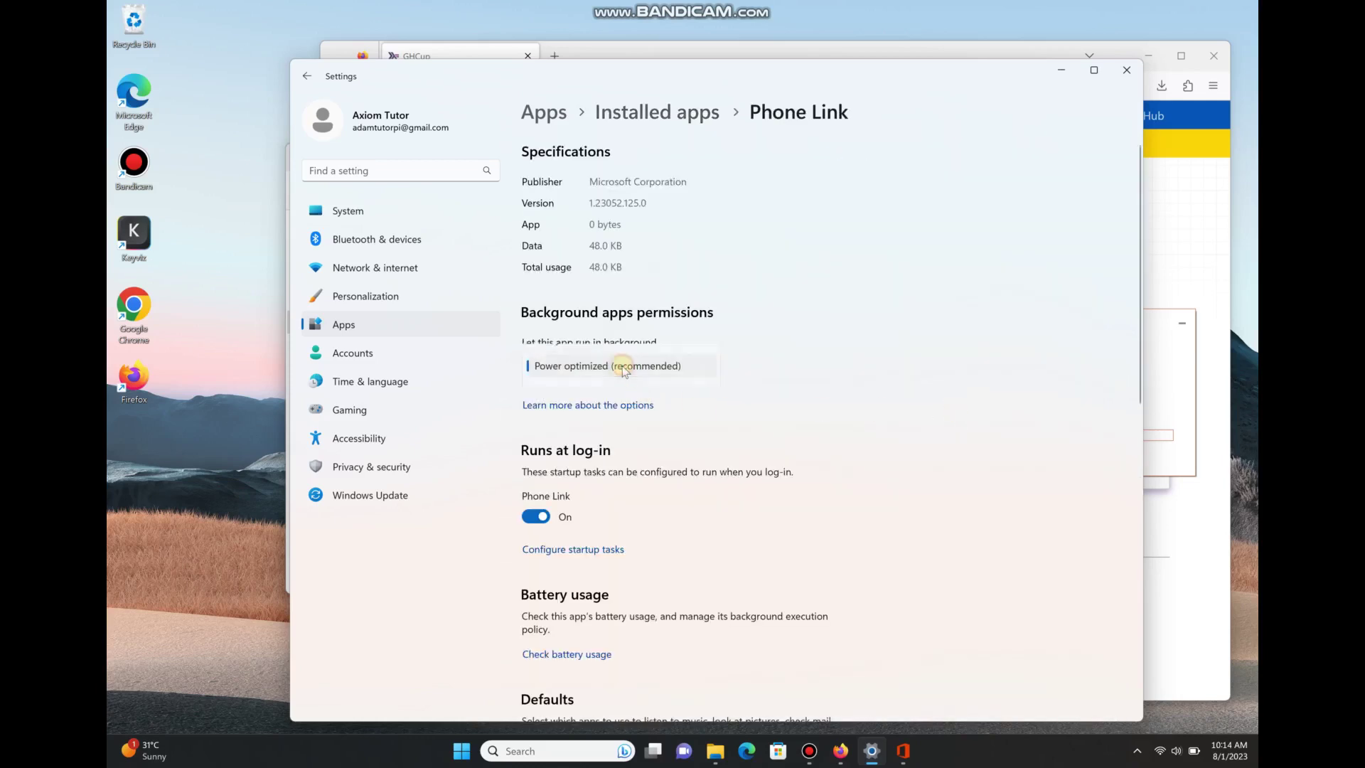
pyautogui.click(548, 392)
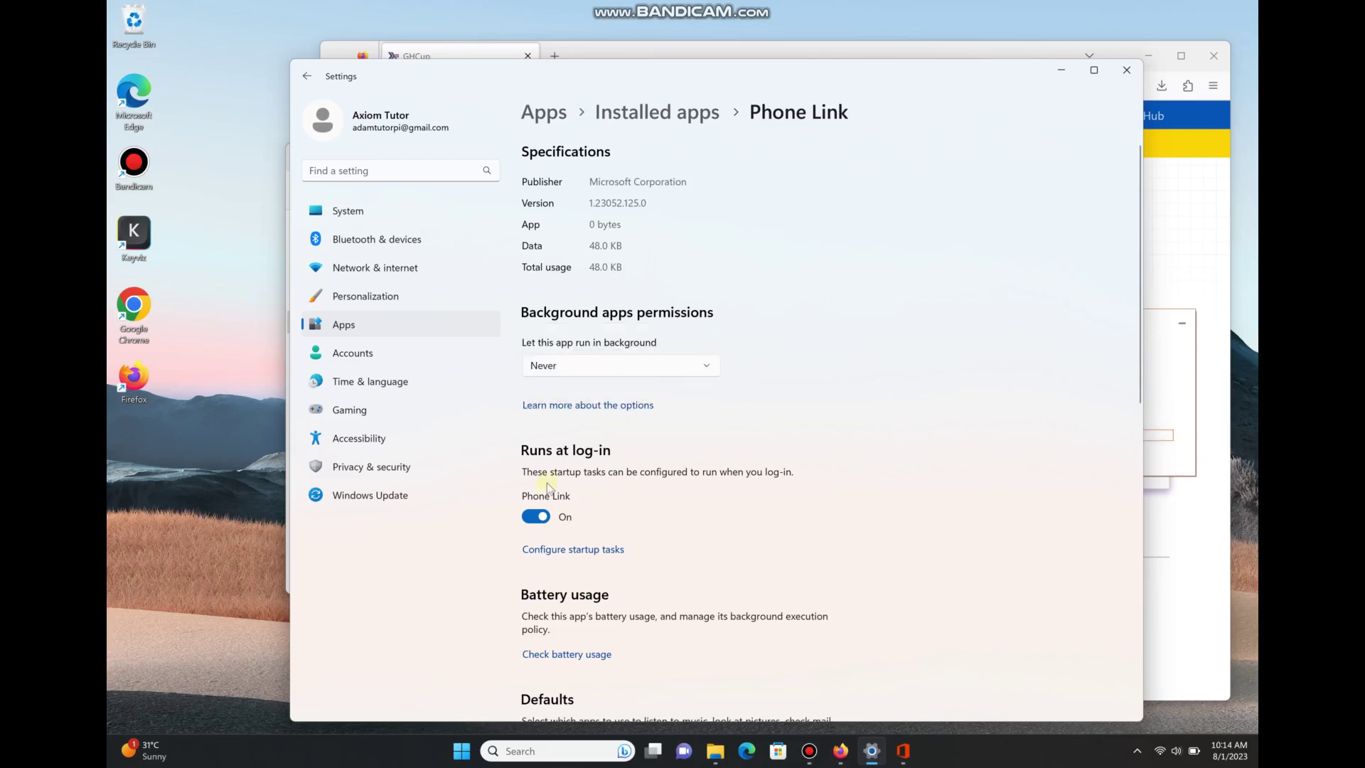
pyautogui.click(537, 518)
pyautogui.scroll(-2, 937, 519)
pyautogui.scroll(-5, 937, 518)
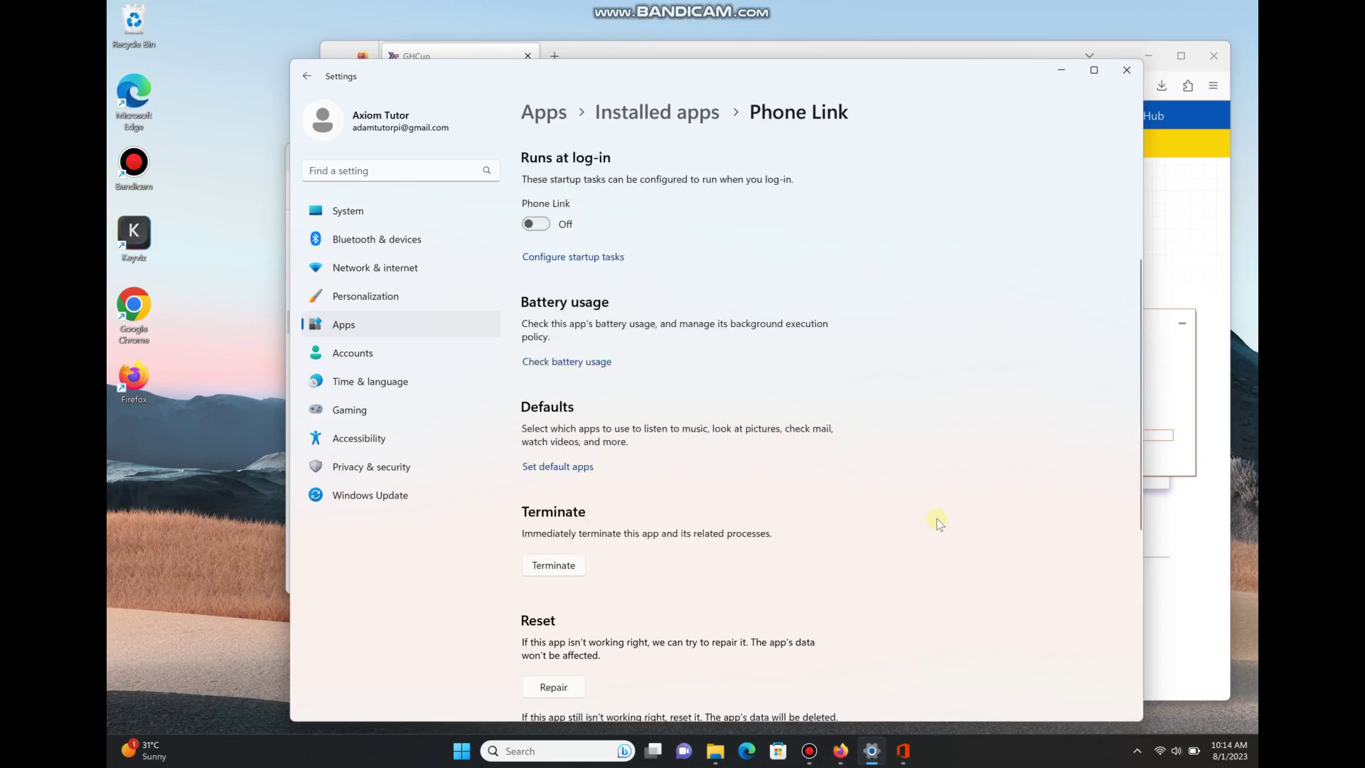
pyautogui.scroll(-3, 937, 518)
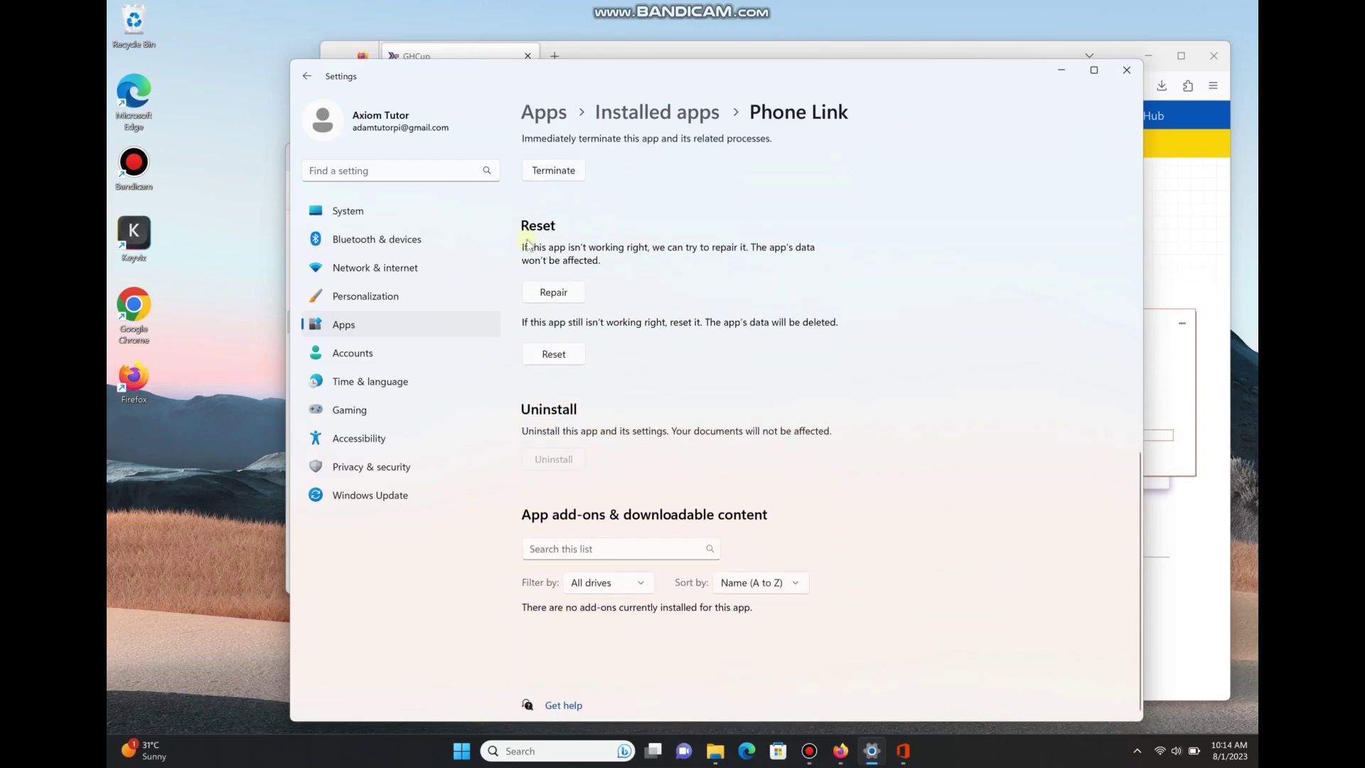
pyautogui.click(306, 76)
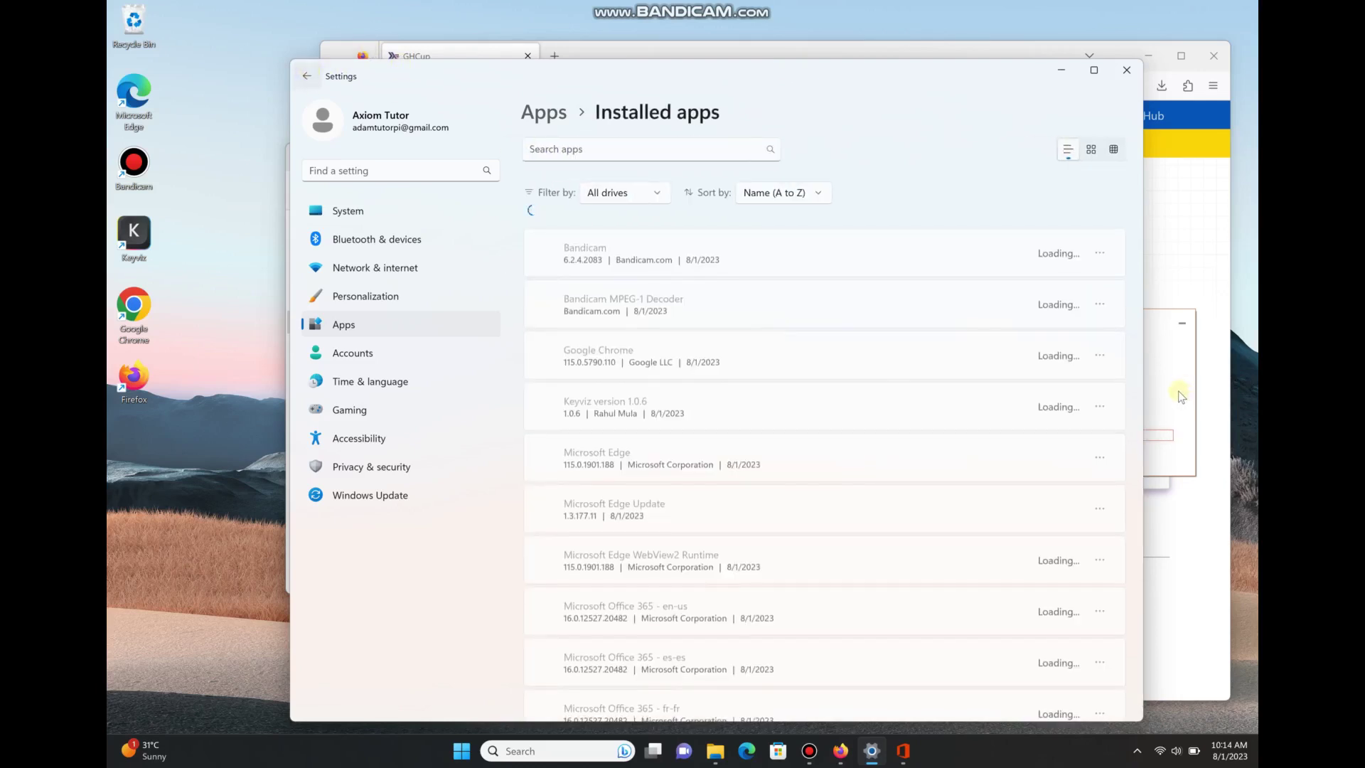
# Step: Check the Office removal progress, then review the remaining installed apps through the Xbox entries at the end
pyautogui.click(1177, 392)
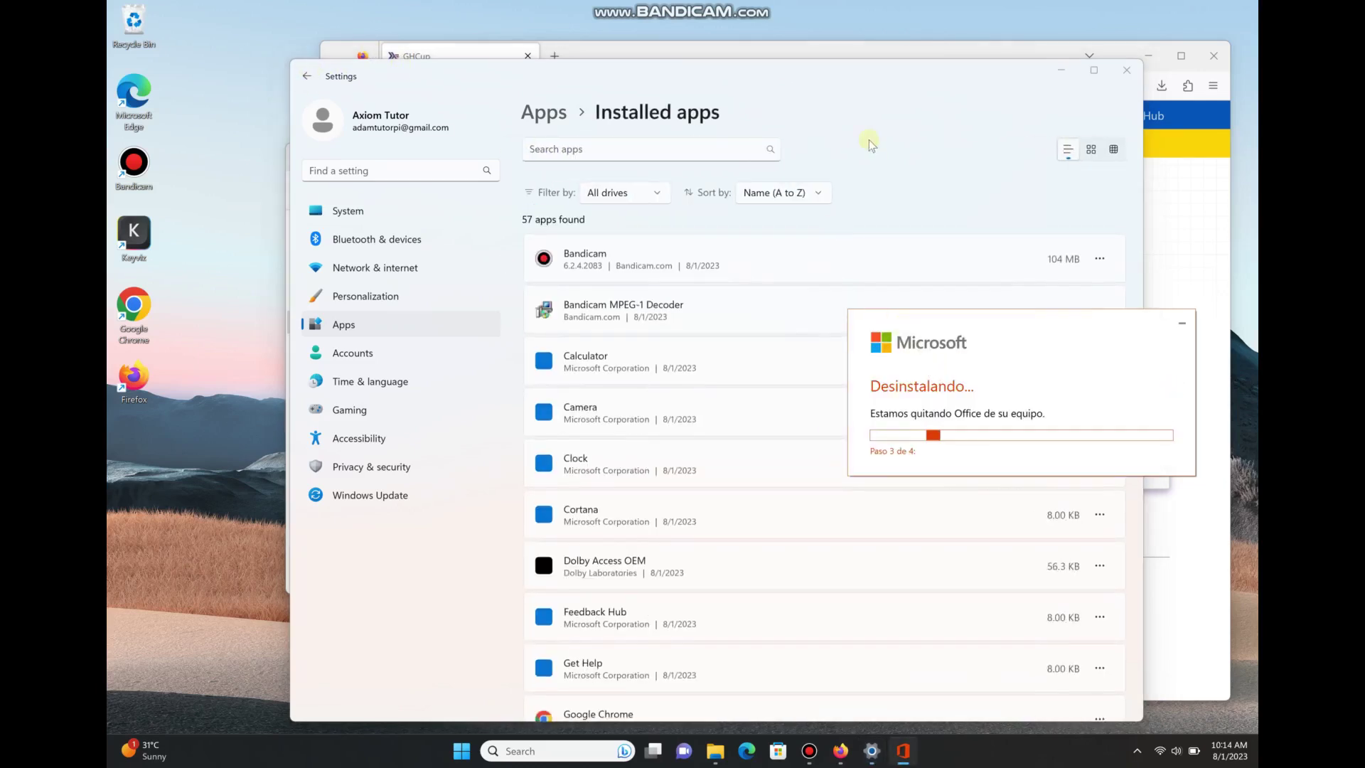
pyautogui.click(838, 67)
pyautogui.scroll(-20, 868, 580)
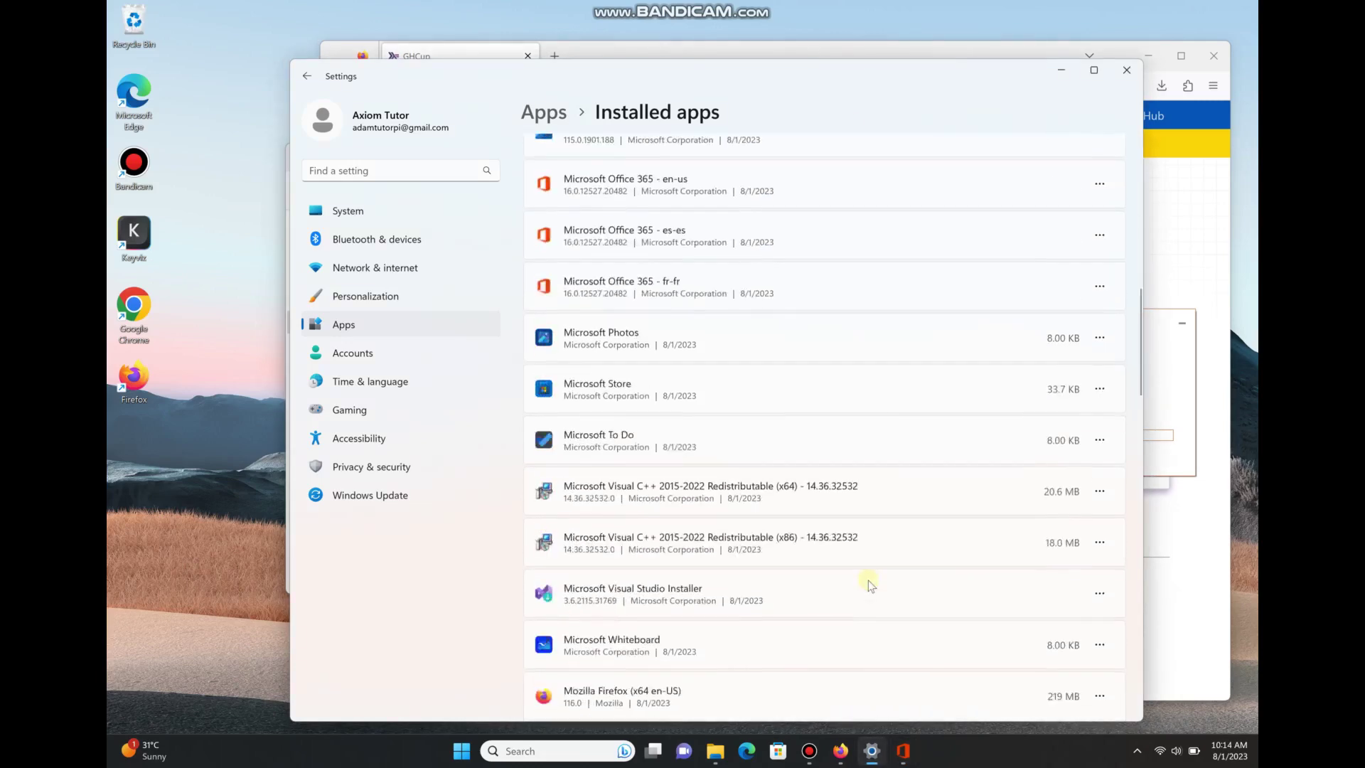
pyautogui.scroll(-2, 869, 580)
pyautogui.scroll(5, 868, 580)
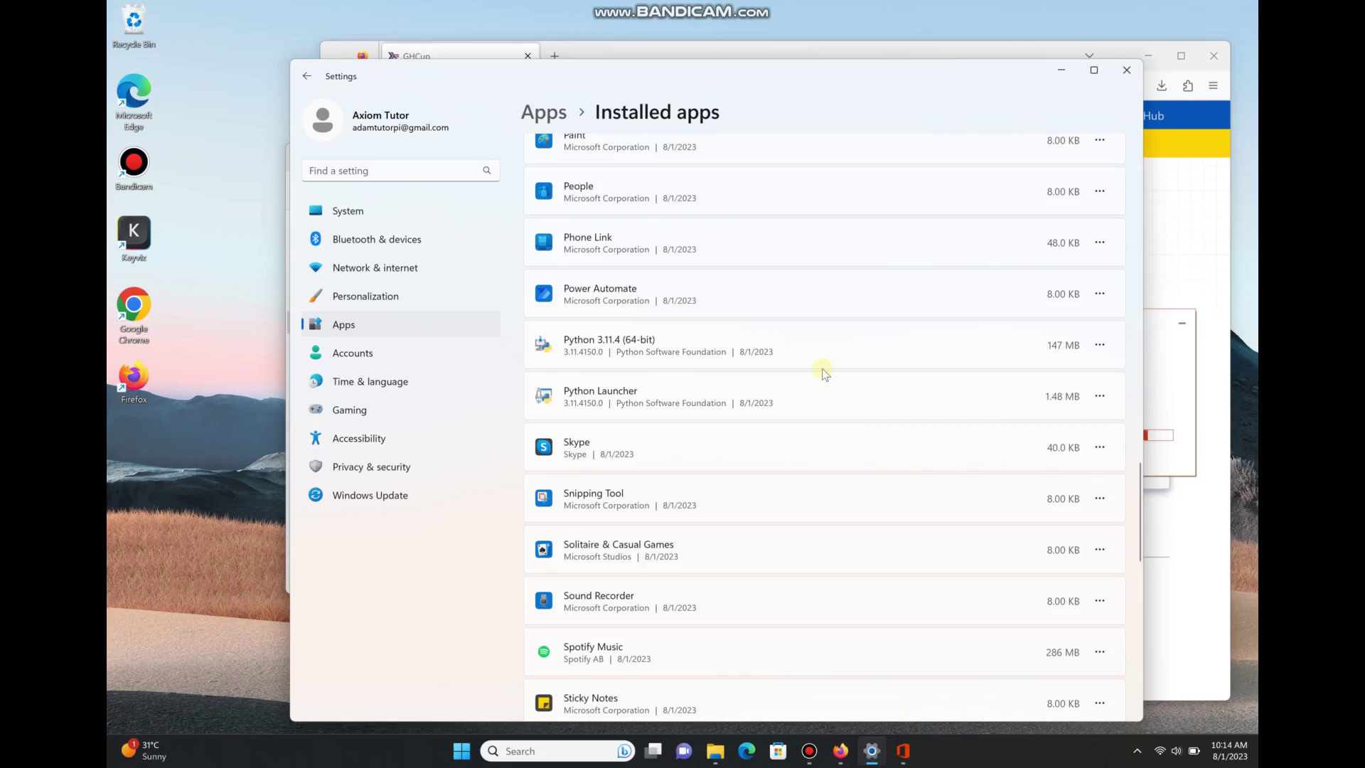
pyautogui.scroll(-2, 822, 369)
pyautogui.scroll(-3, 822, 371)
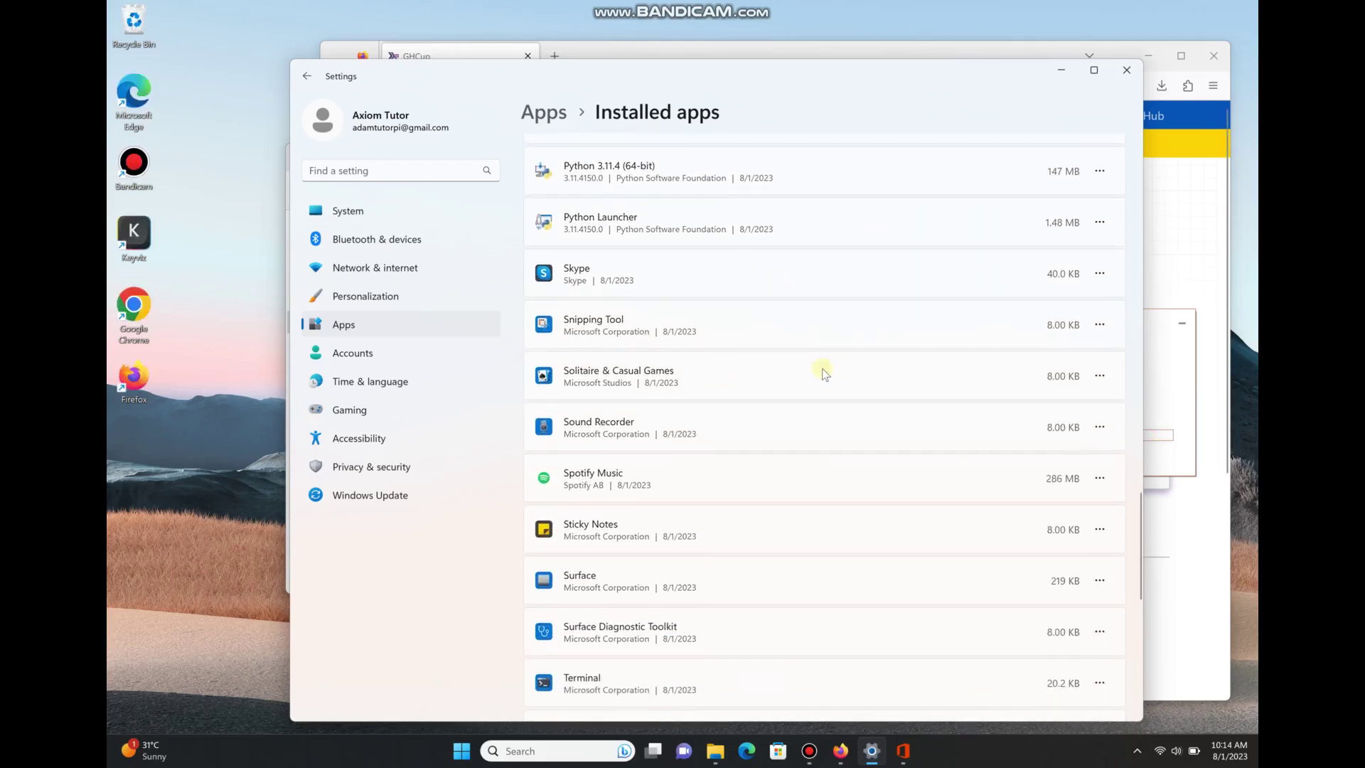
pyautogui.scroll(-2, 822, 368)
pyautogui.scroll(-1, 822, 368)
pyautogui.scroll(-2, 822, 368)
pyautogui.scroll(-2, 822, 368)
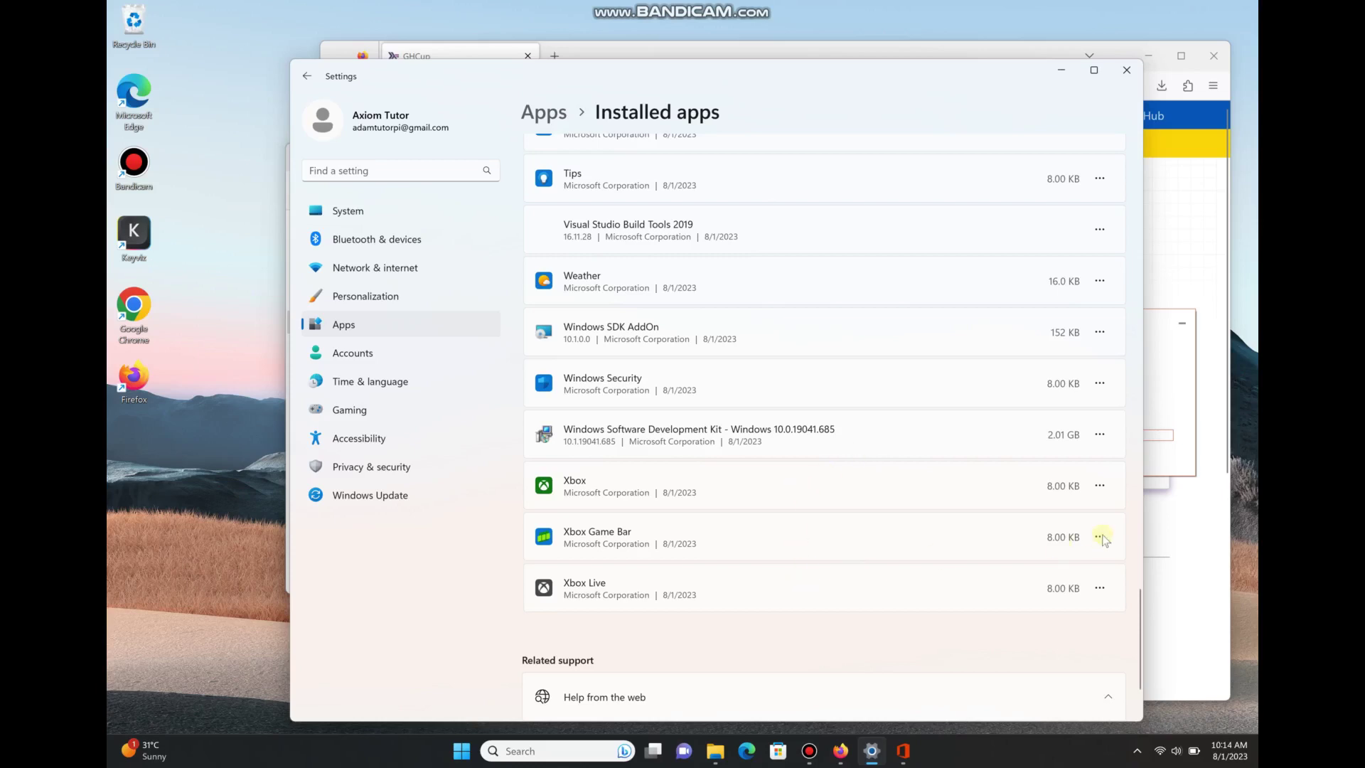
# Step: Uninstall the Xbox app from the installed apps and confirm its removal
pyautogui.click(1100, 488)
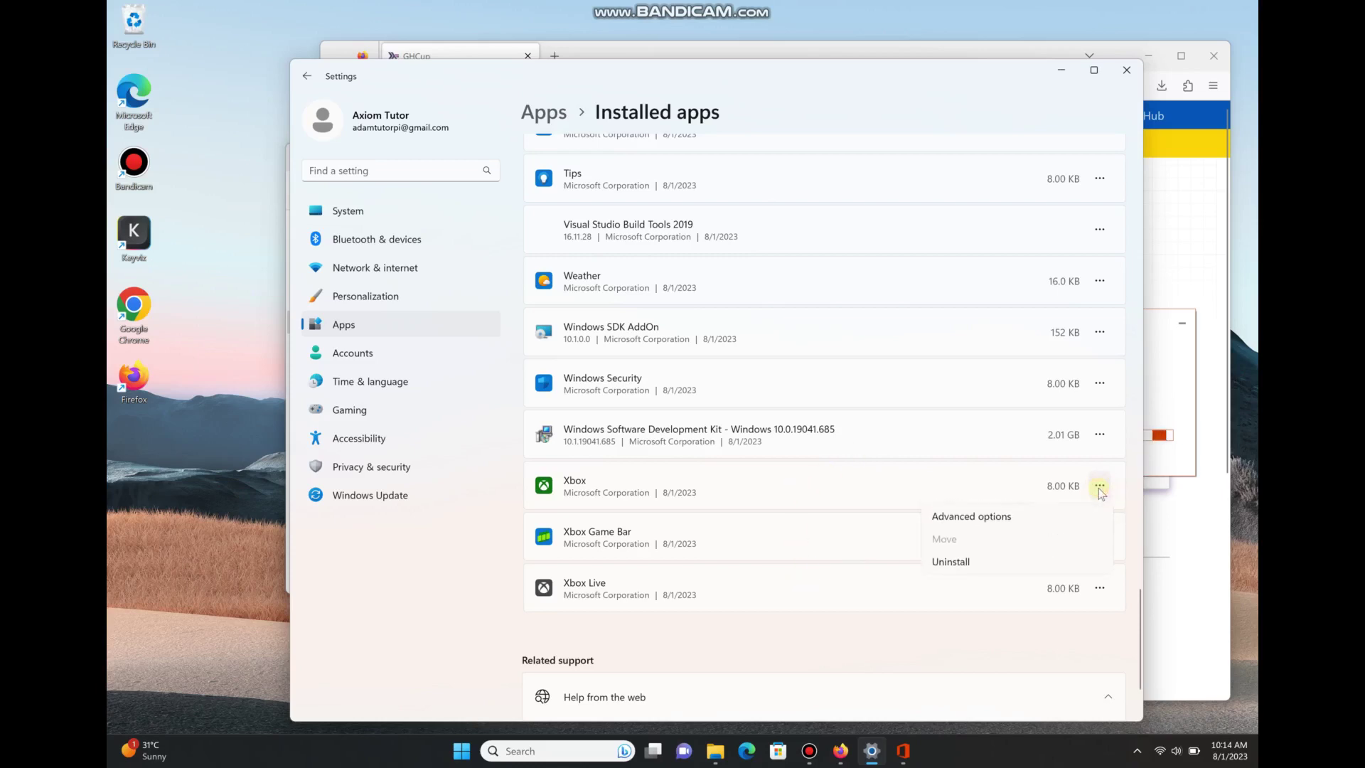
pyautogui.click(951, 561)
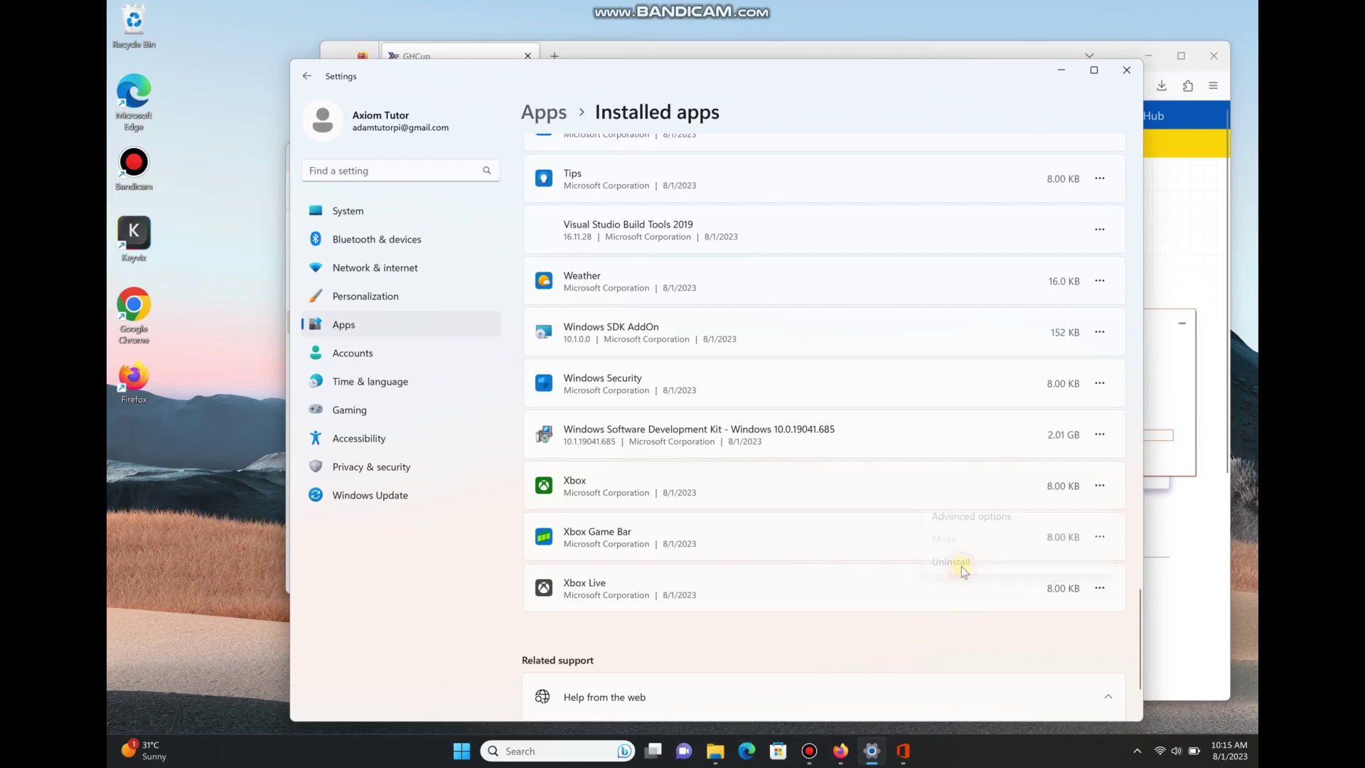
pyautogui.click(1070, 561)
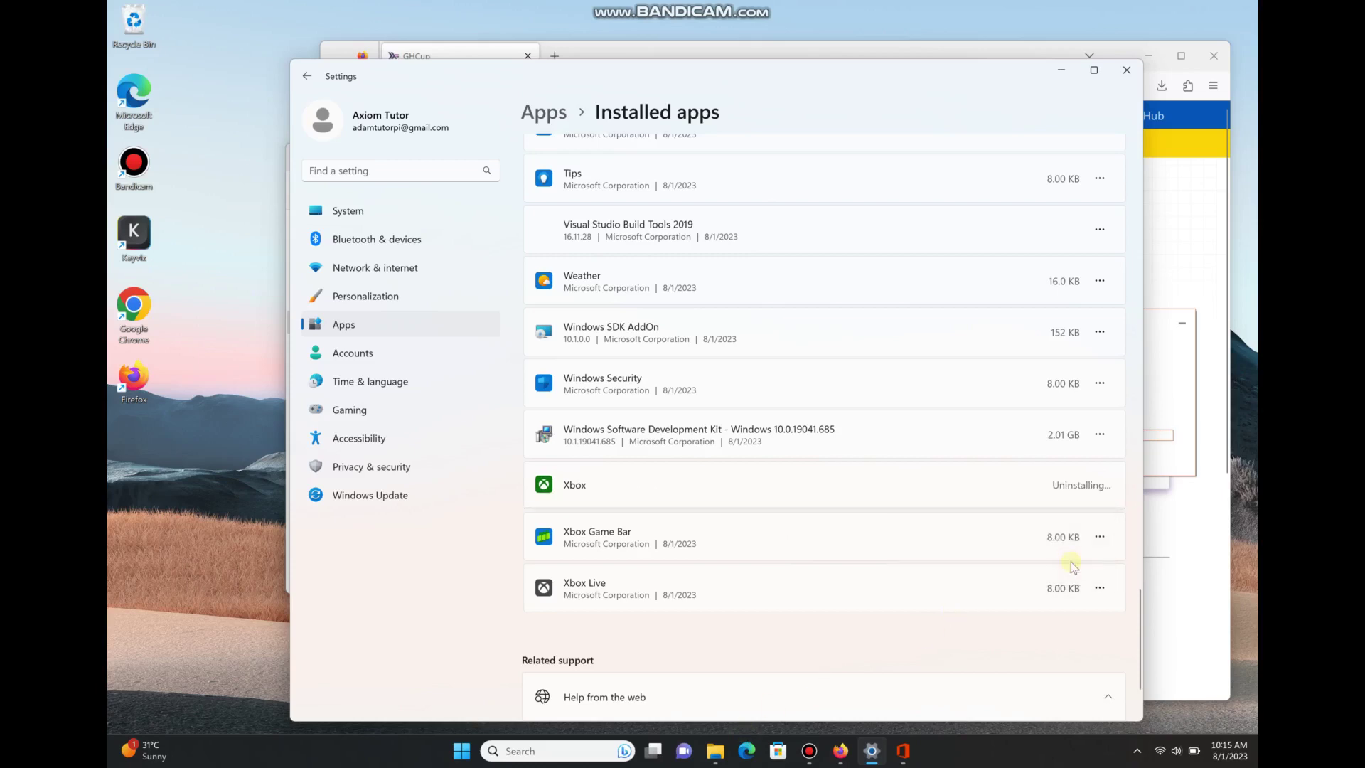
# Step: Turn off Xbox Game Bar's camera and microphone permissions and set its background permission to Never
pyautogui.click(1099, 537)
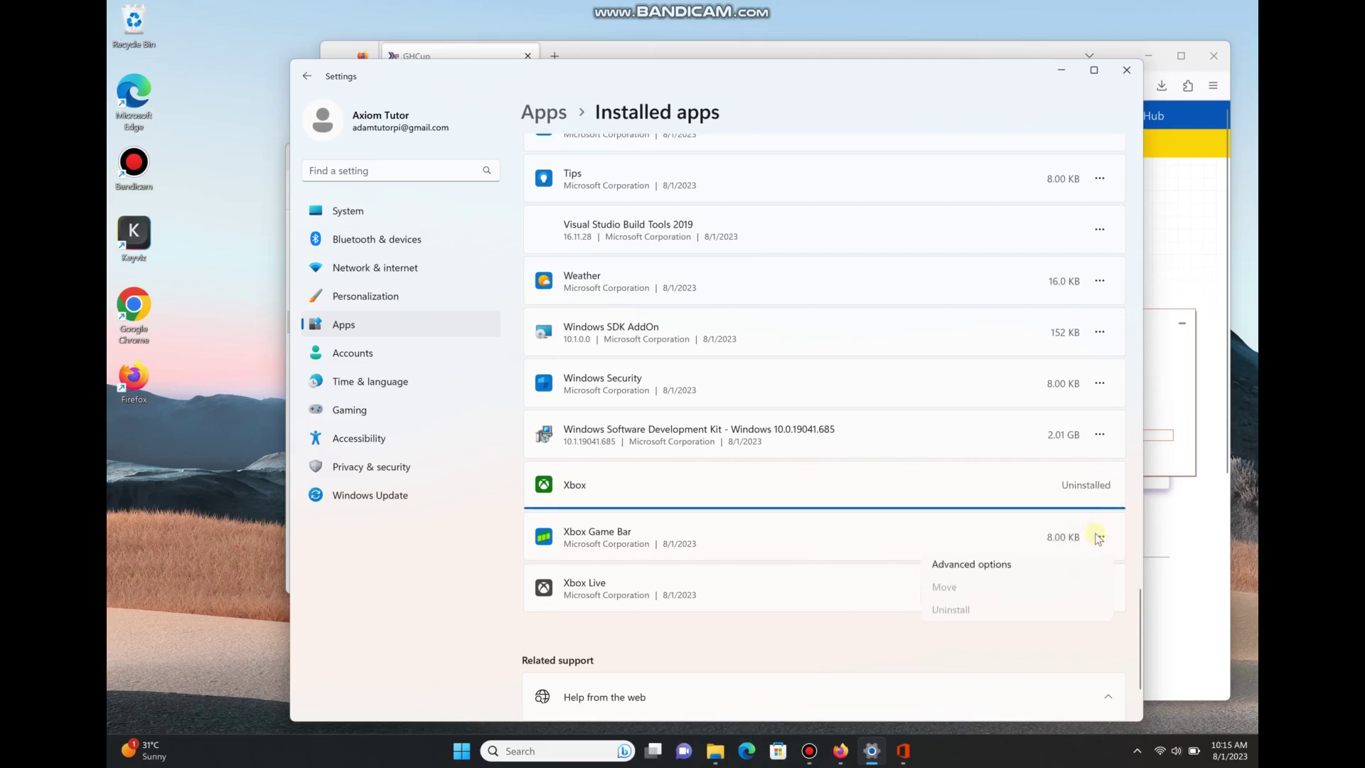
pyautogui.click(949, 569)
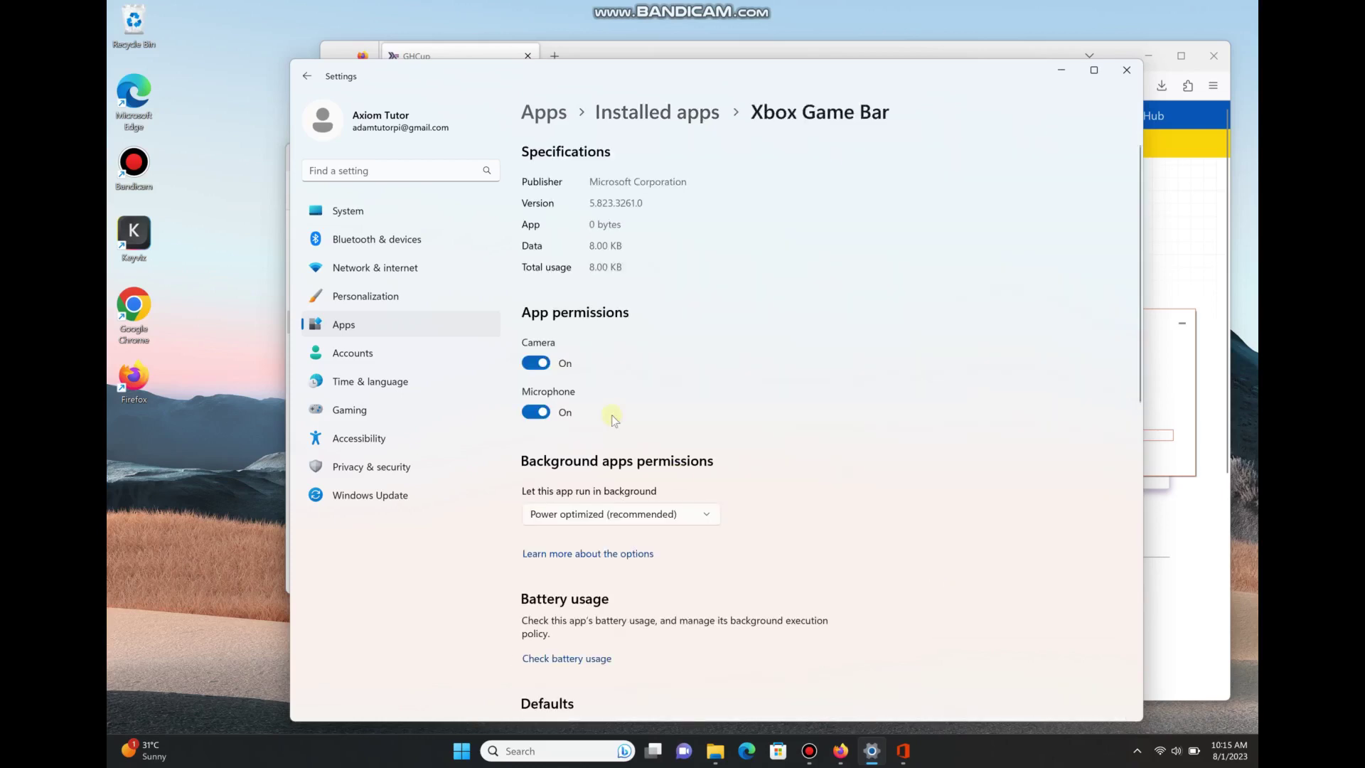
pyautogui.click(539, 364)
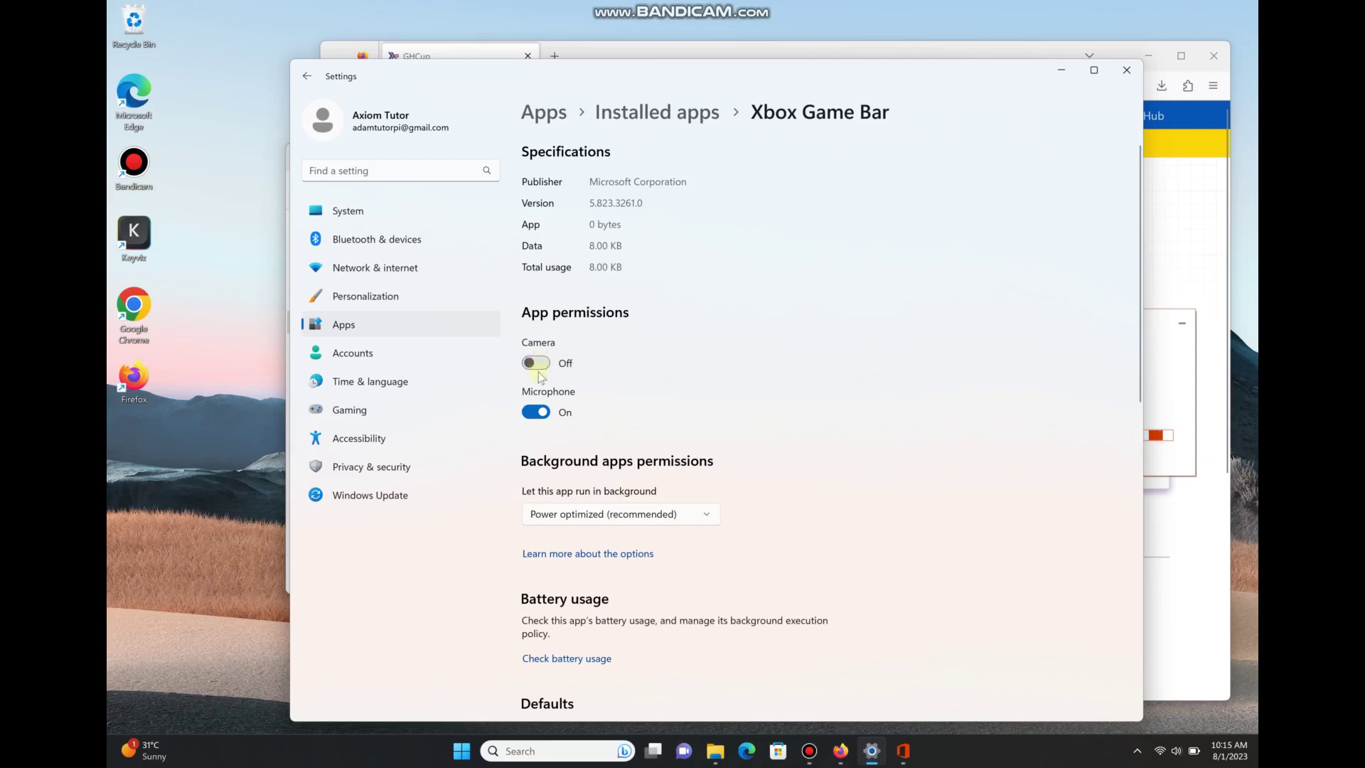
pyautogui.click(538, 412)
pyautogui.click(578, 514)
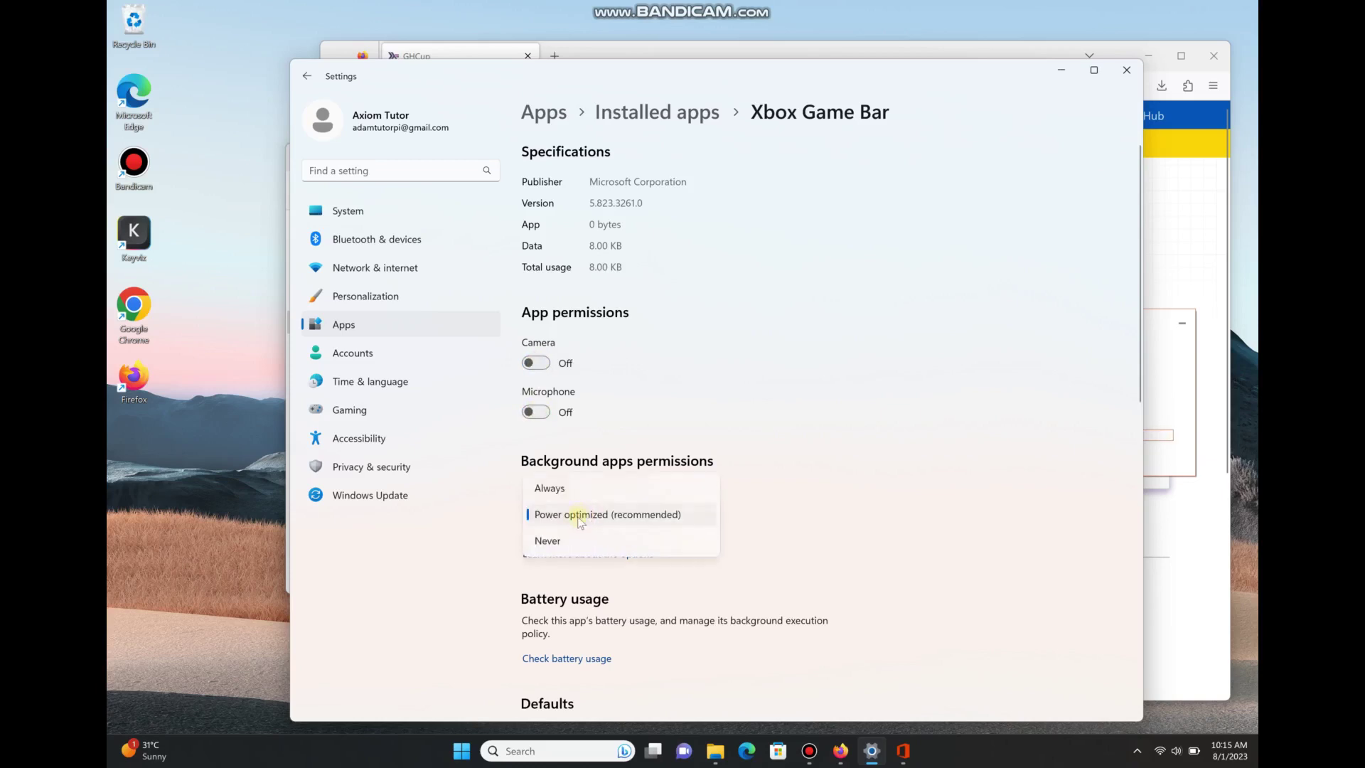
pyautogui.click(578, 539)
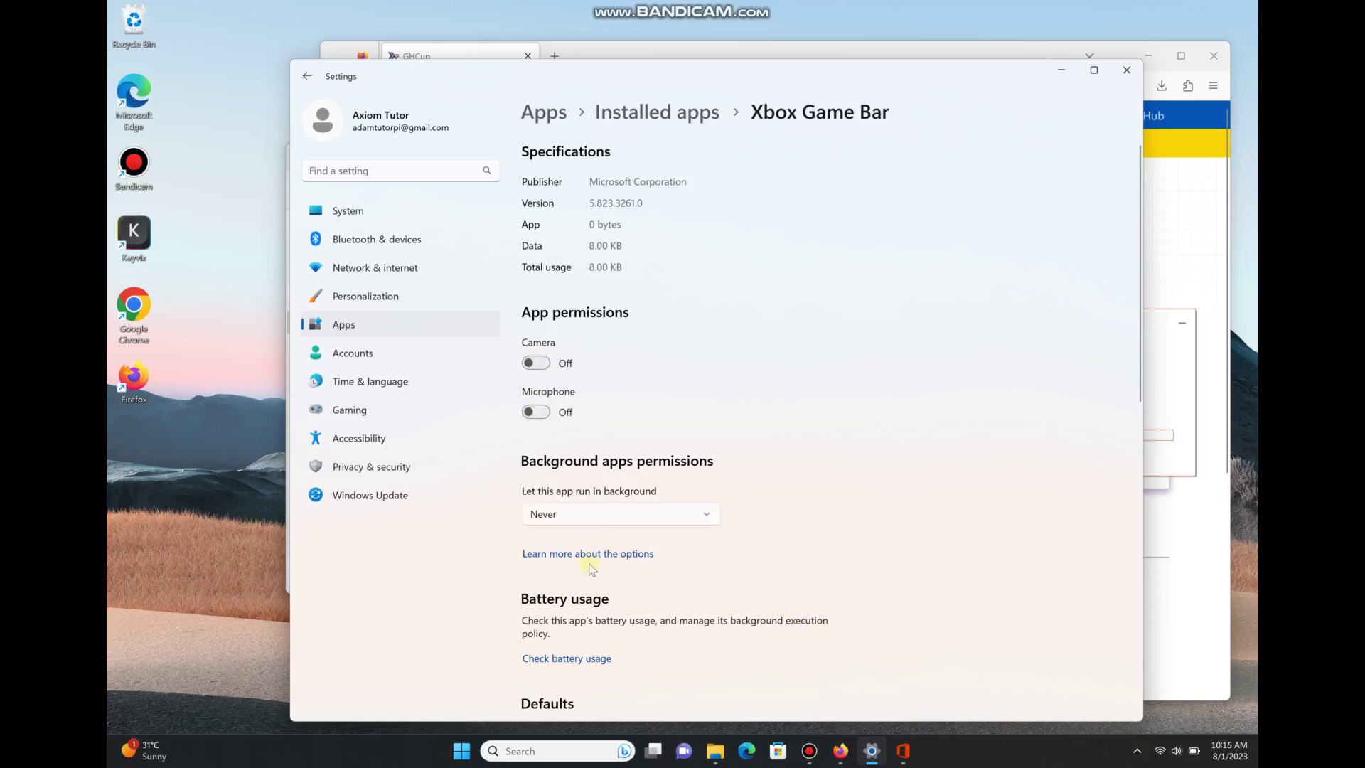
pyautogui.scroll(-10, 920, 533)
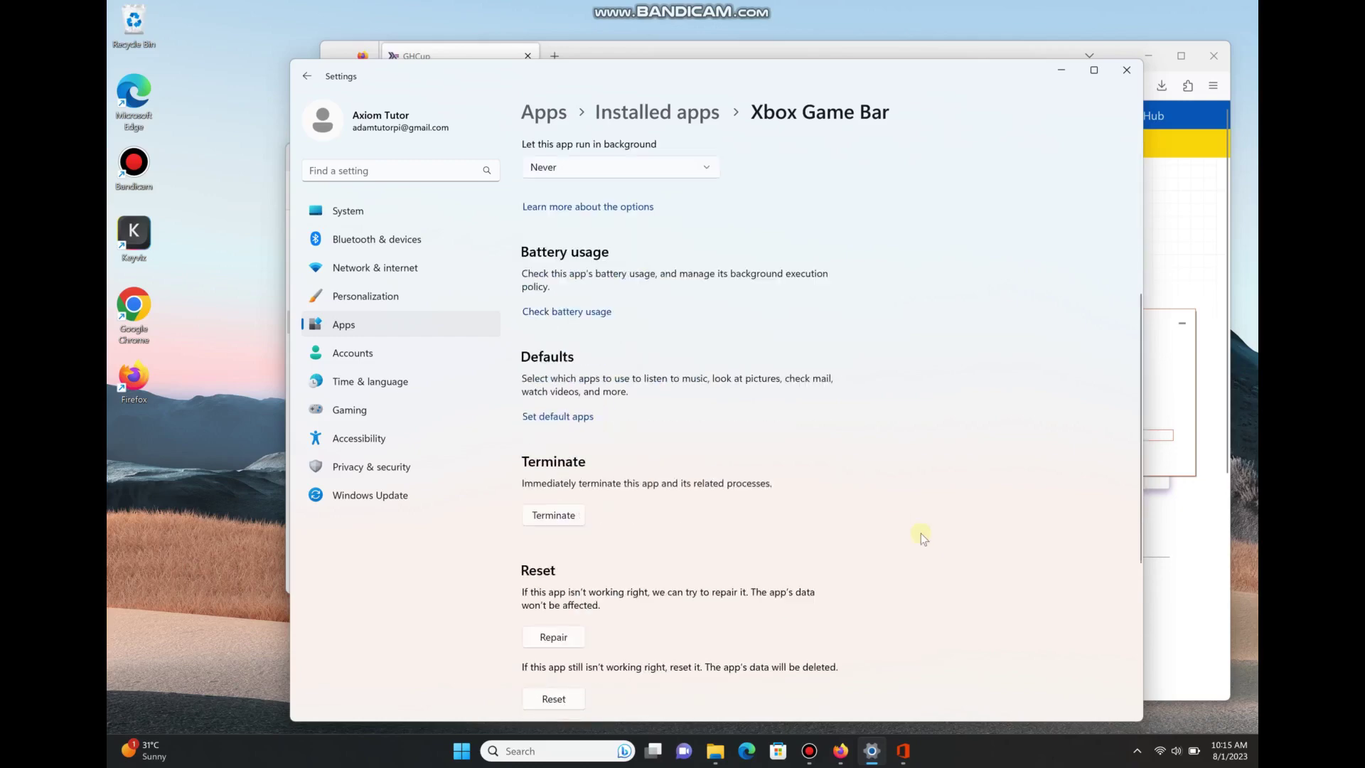
pyautogui.scroll(1, 920, 533)
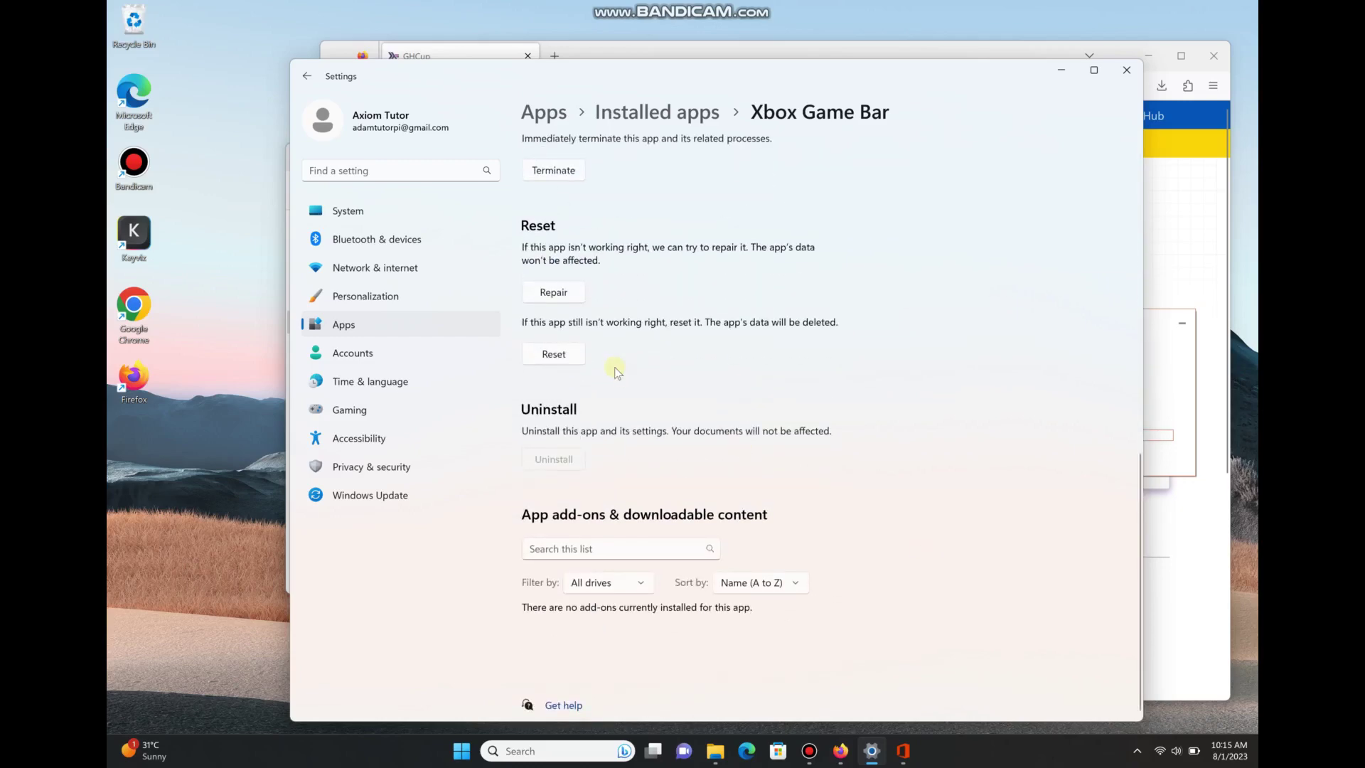
pyautogui.click(308, 77)
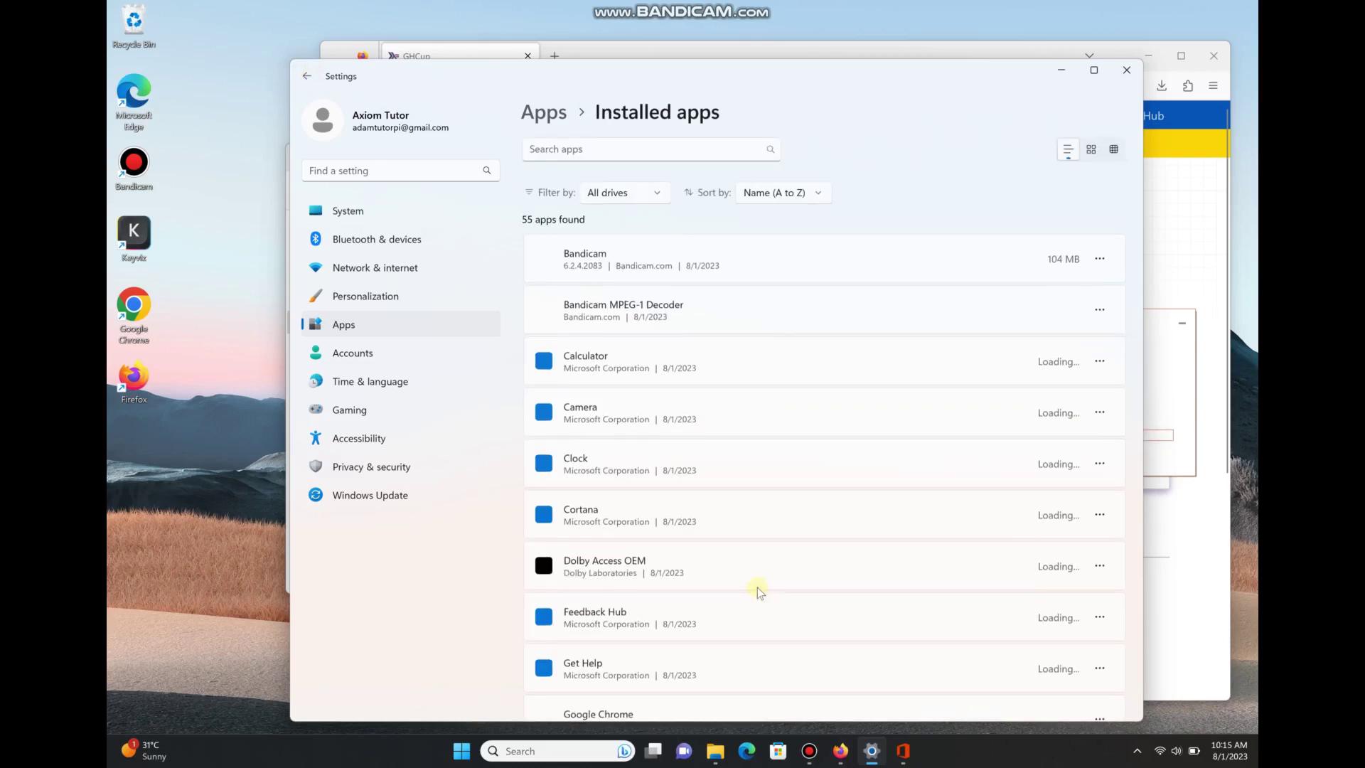
# Step: Check the Office removal progress again and look over the end of the installed apps list
pyautogui.click(1152, 321)
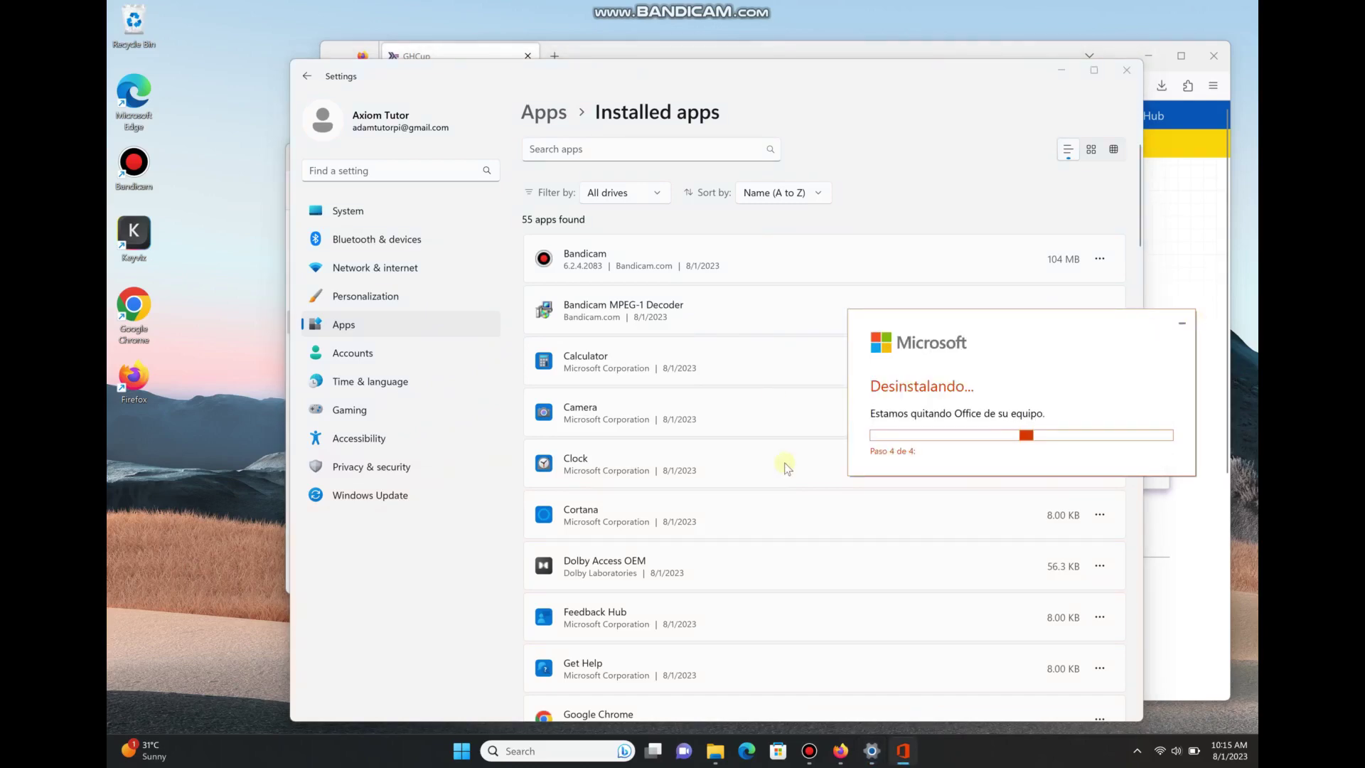
pyautogui.click(785, 76)
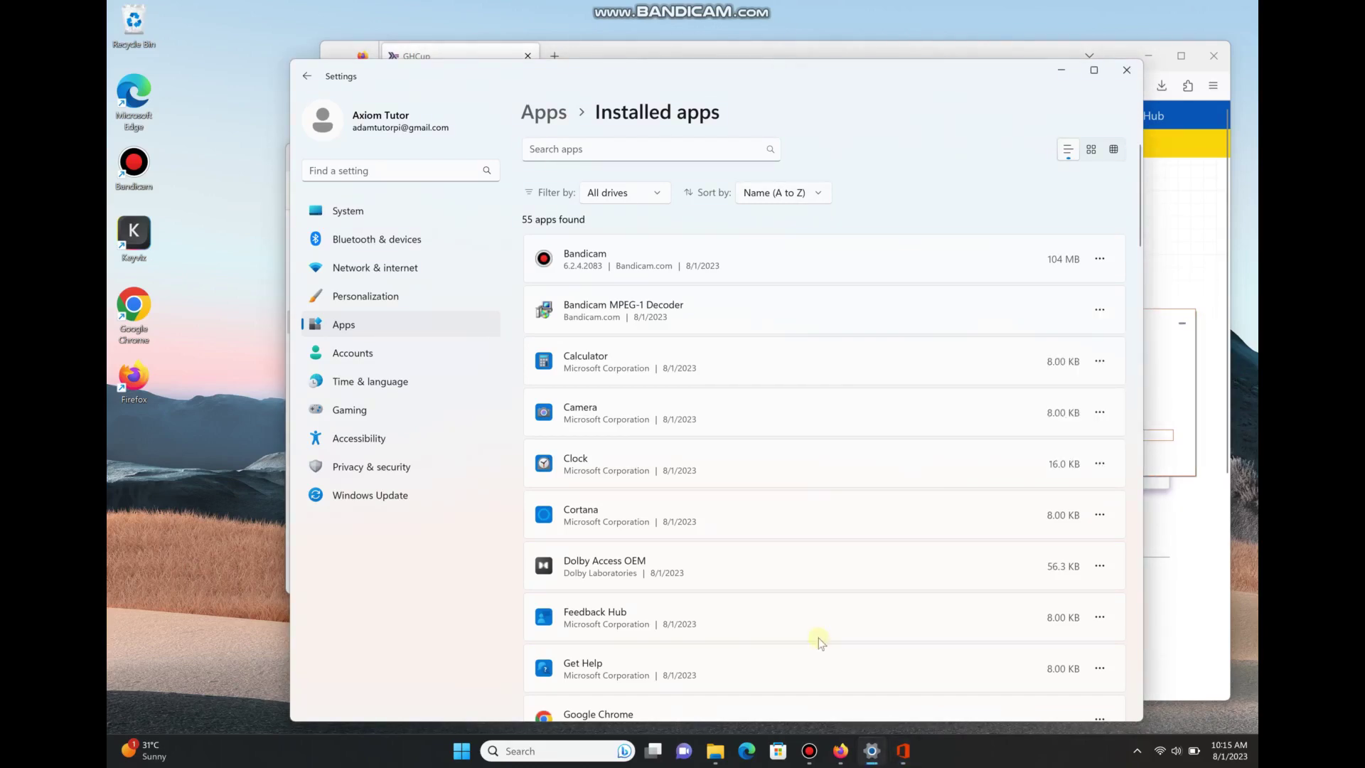
pyautogui.scroll(-20, 818, 638)
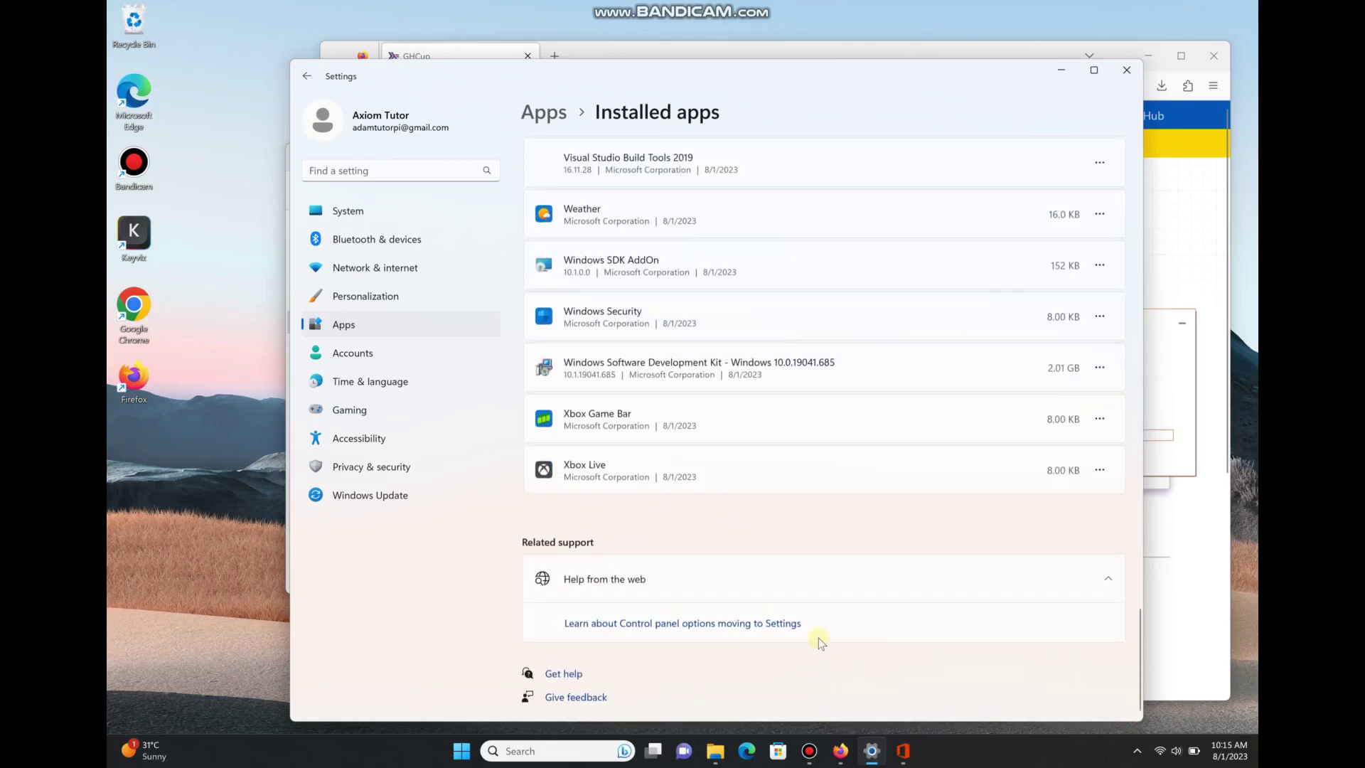